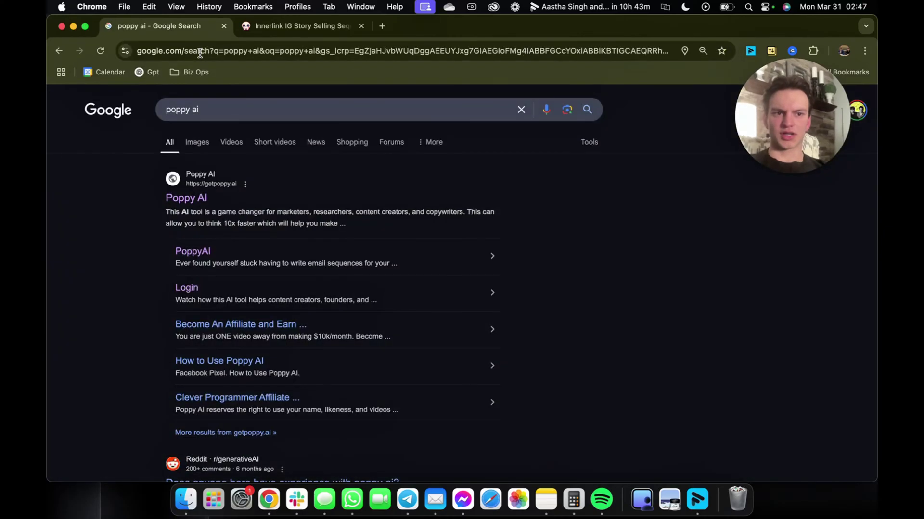
- Open the Poppy AI website from the search results and go to its checkout page
{"action": "left_click", "coordinate": [197, 205]}
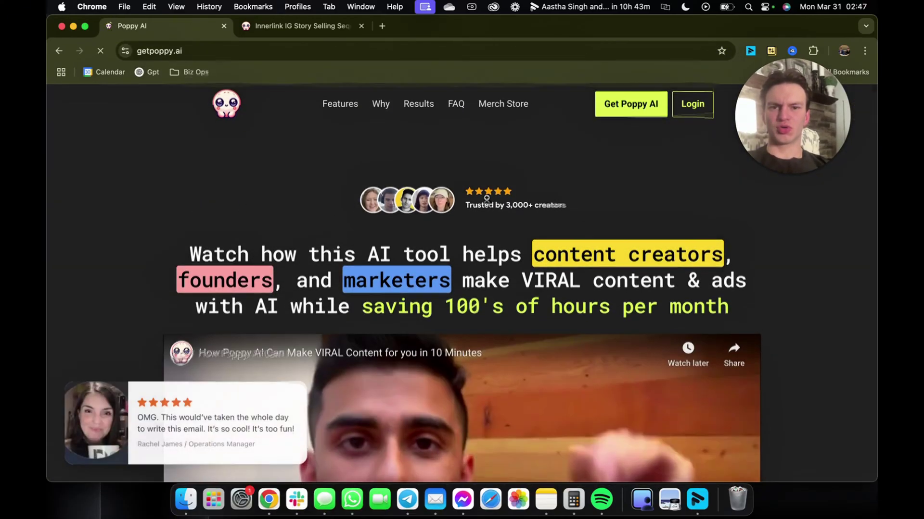
{"action": "scroll", "coordinate": [487, 199], "scroll_direction": "down", "scroll_amount": 10}
{"action": "scroll", "coordinate": [486, 199], "scroll_direction": "up", "scroll_amount": 9}
{"action": "scroll", "coordinate": [487, 199], "scroll_direction": "down", "scroll_amount": 10}
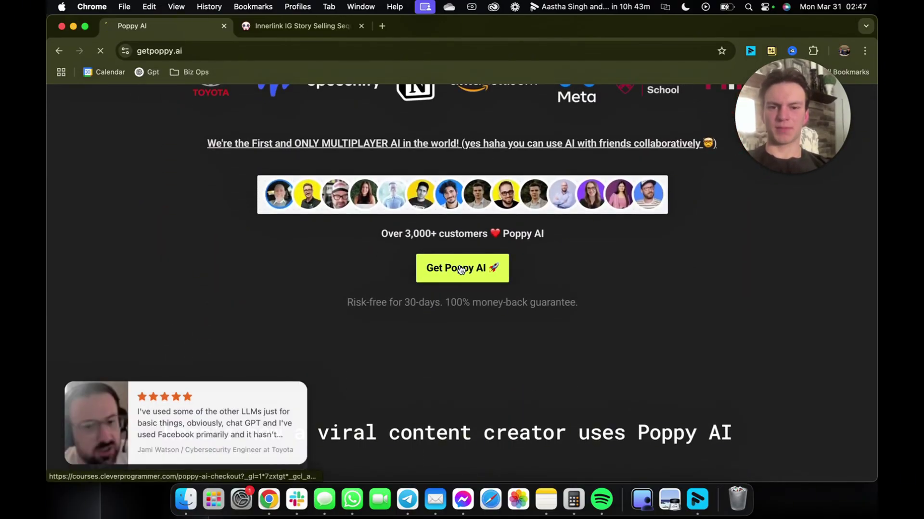
{"action": "left_click", "coordinate": [460, 269]}
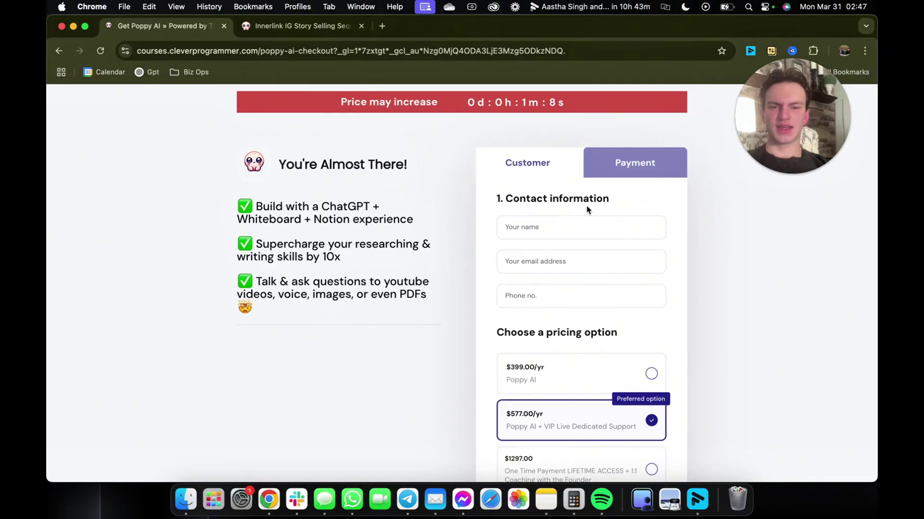
- Select the $399.00/yr Poppy AI pricing option and review the coupon code section below it
{"action": "scroll", "coordinate": [529, 250], "scroll_direction": "down", "scroll_amount": 2}
{"action": "left_click", "coordinate": [575, 270]}
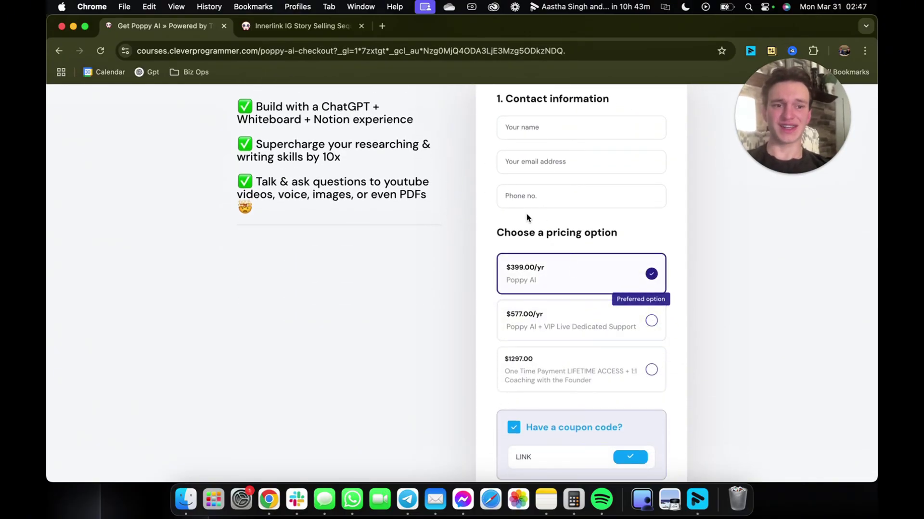
{"action": "scroll", "coordinate": [526, 217], "scroll_direction": "down", "scroll_amount": 1}
{"action": "scroll", "coordinate": [573, 348], "scroll_direction": "down", "scroll_amount": 2}
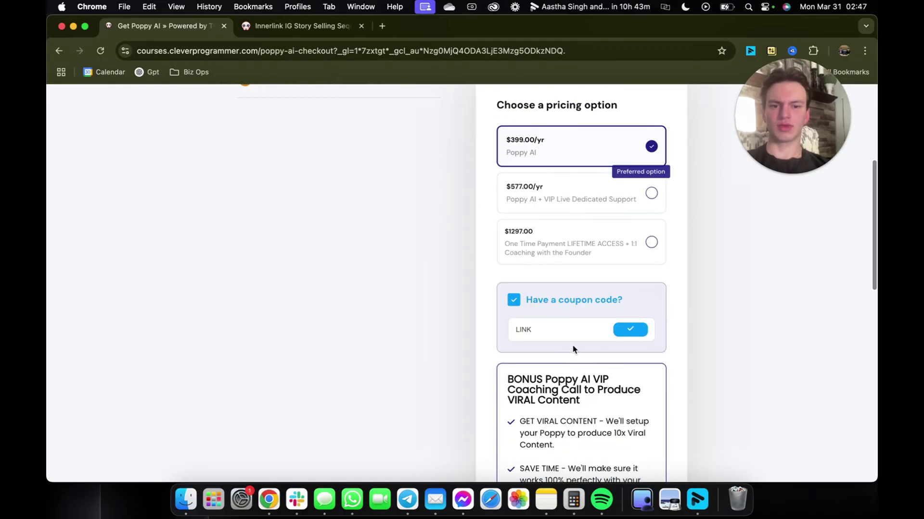
{"action": "scroll", "coordinate": [540, 332], "scroll_direction": "down", "scroll_amount": 1}
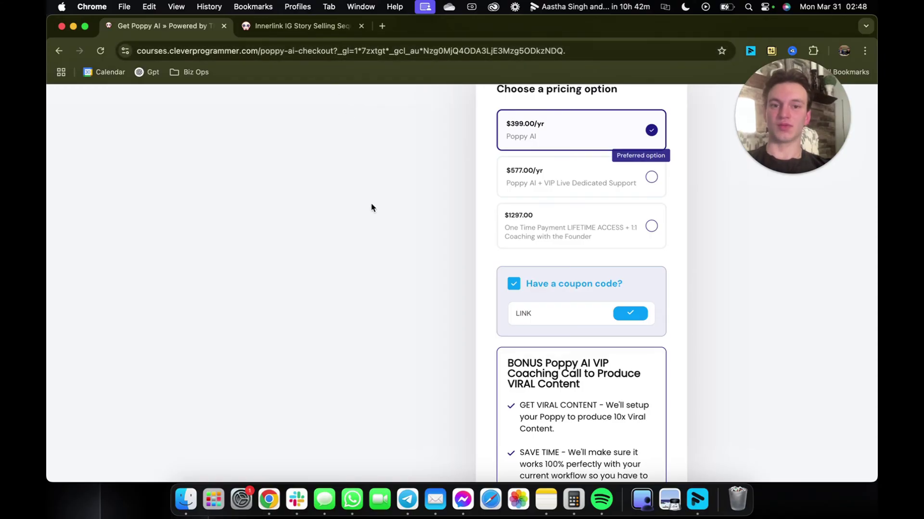
- Switch to the Innerlink IG Story Selling Sequence board and look over its layout
{"action": "left_click", "coordinate": [312, 32]}
{"action": "left_click_drag", "start_coordinate": [429, 242], "coordinate": [440, 225]}
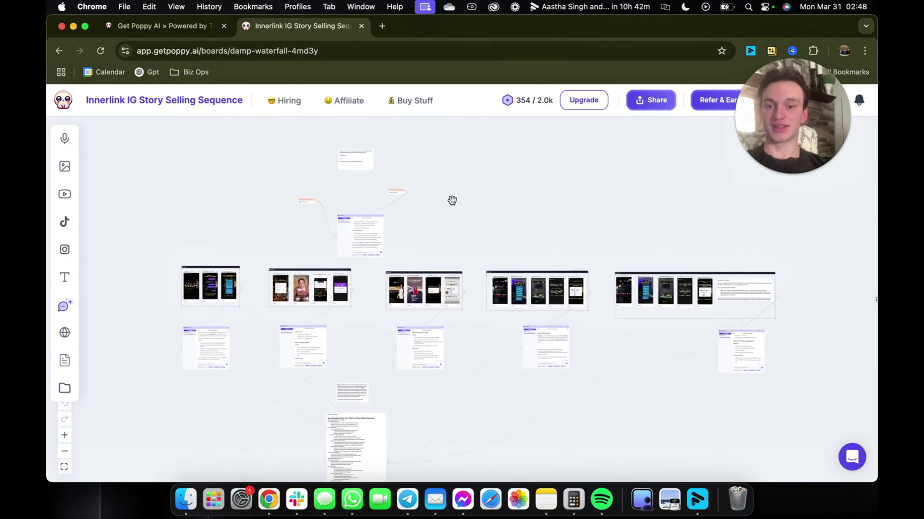
{"action": "left_click_drag", "start_coordinate": [248, 212], "coordinate": [216, 184]}
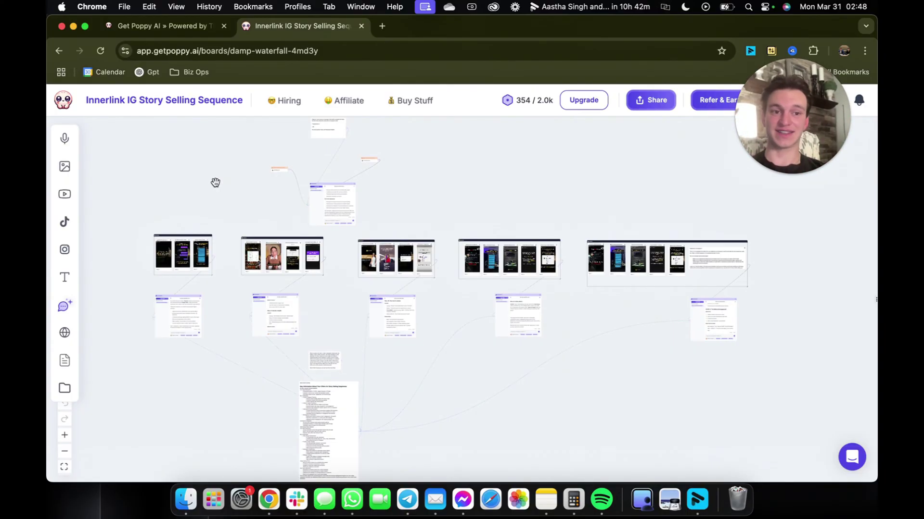
{"action": "mouse_move", "coordinate": [207, 194]}
{"action": "left_mouse_down"}
{"action": "mouse_move", "coordinate": [206, 165]}
{"action": "mouse_move", "coordinate": [204, 200]}
{"action": "mouse_move", "coordinate": [206, 188]}
{"action": "left_mouse_up"}
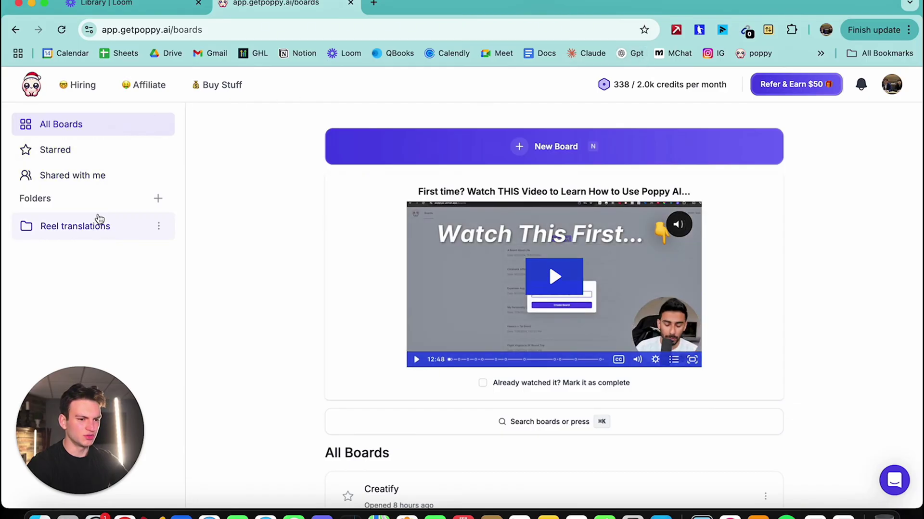
- Create a new blank board in Poppy AI
{"action": "left_click", "coordinate": [538, 148]}
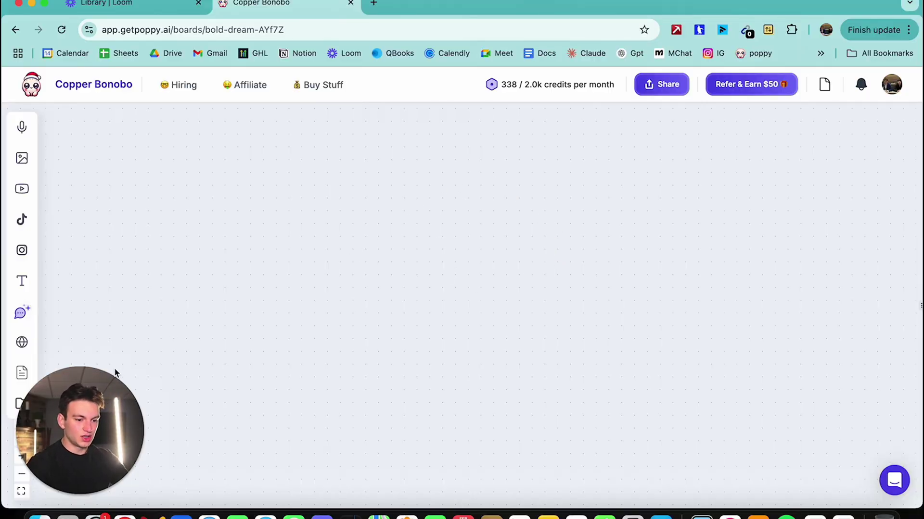
{"action": "left_click_drag", "start_coordinate": [116, 373], "coordinate": [178, 377]}
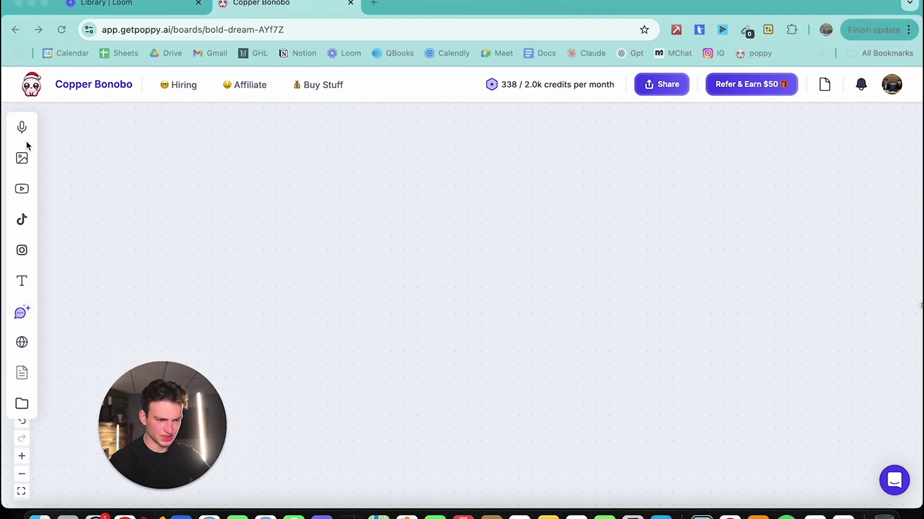
- Add an AI Assistant chat to the empty board, reposition it, and delete it again
{"action": "left_click", "coordinate": [22, 313]}
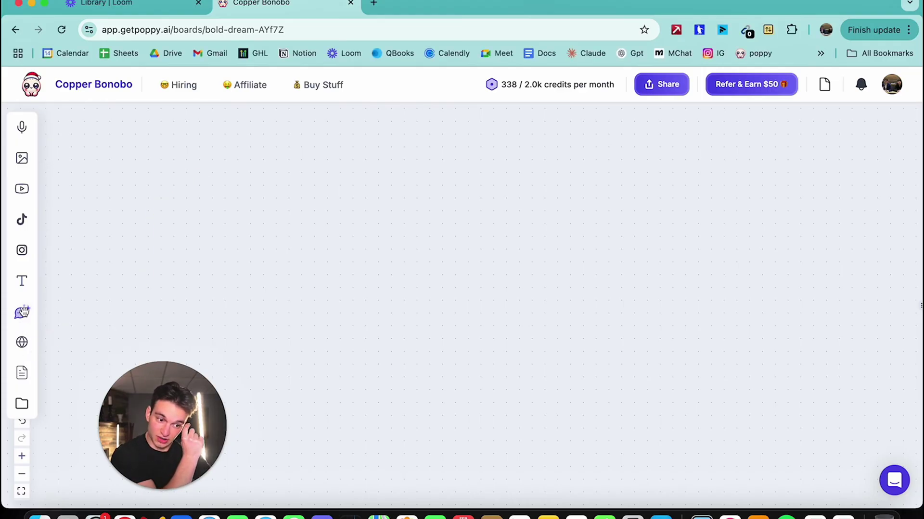
{"action": "left_click", "coordinate": [23, 314]}
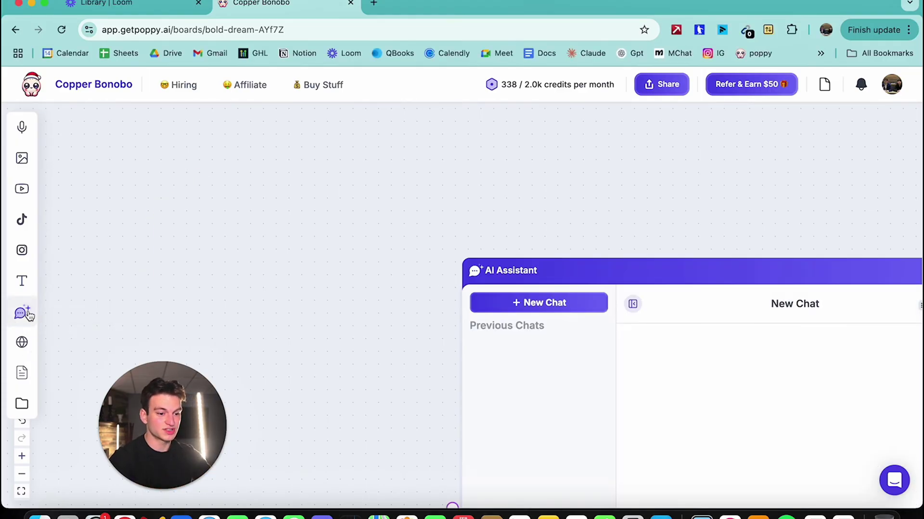
{"action": "left_click_drag", "start_coordinate": [648, 273], "coordinate": [430, 145]}
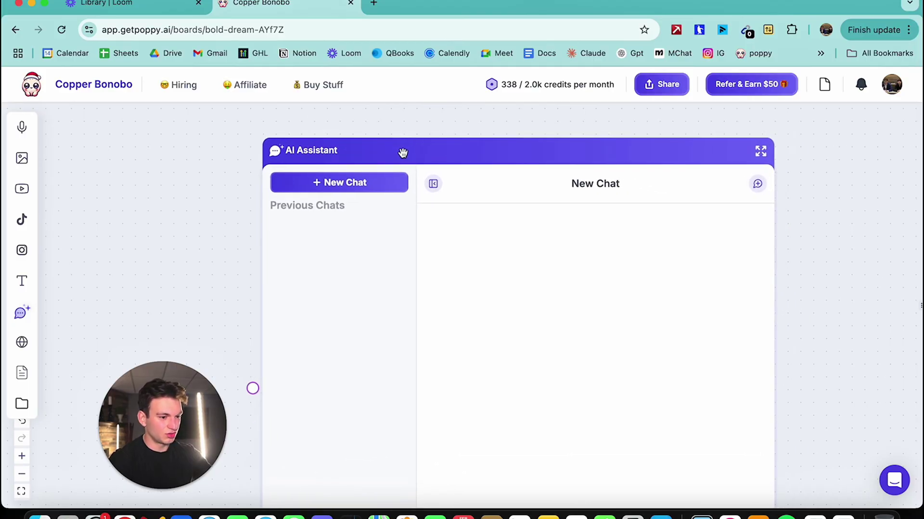
{"action": "key", "text": "BackSpace"}
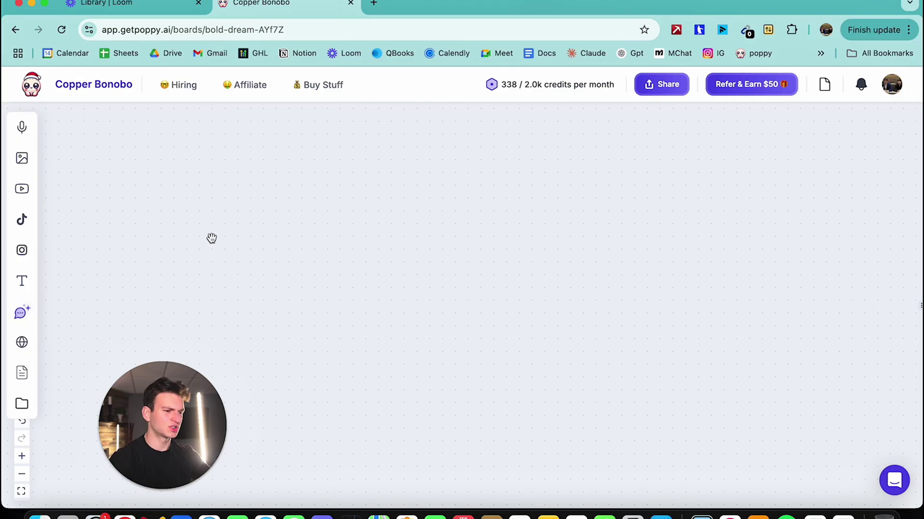
- Open Instagram in a new browser tab
{"action": "left_click", "coordinate": [374, 4]}
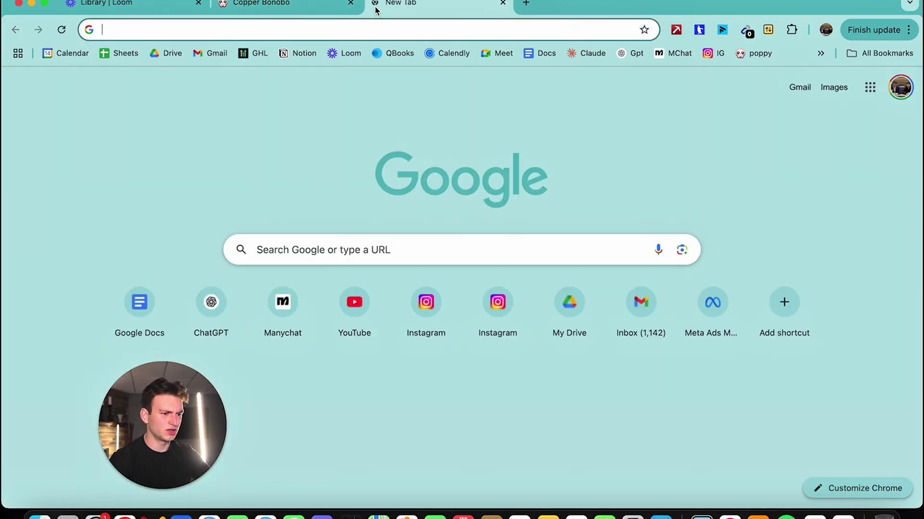
{"action": "left_click", "coordinate": [710, 56]}
{"action": "left_click_drag", "start_coordinate": [179, 387], "coordinate": [268, 349]}
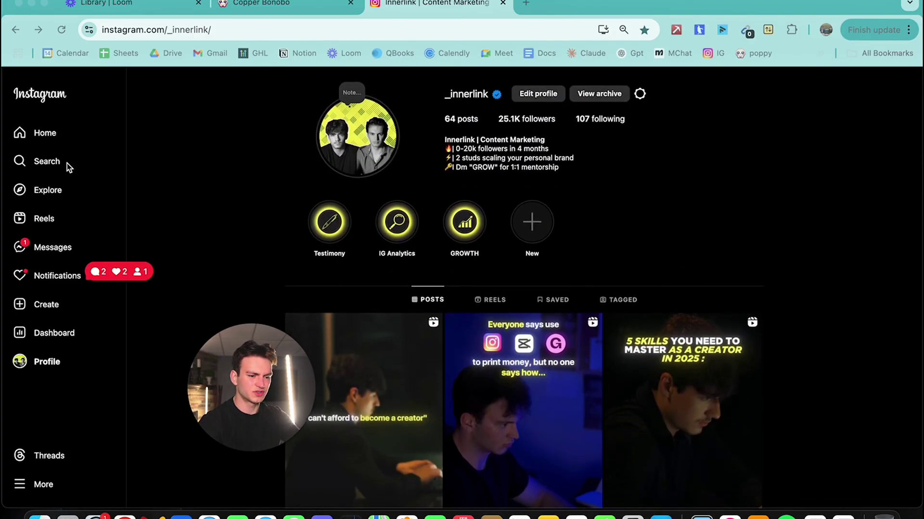
{"action": "left_click_drag", "start_coordinate": [207, 373], "coordinate": [101, 222]}
- Search Instagram accounts for the business coach by first name and open her profile
{"action": "left_click", "coordinate": [51, 166]}
{"action": "left_click", "coordinate": [47, 164]}
{"action": "left_click", "coordinate": [175, 130]}
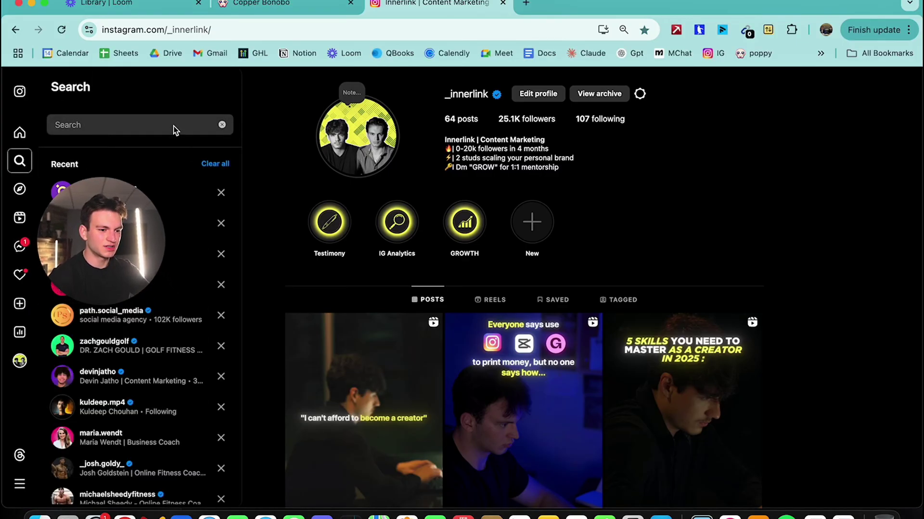
{"action": "type", "text": "mei"}
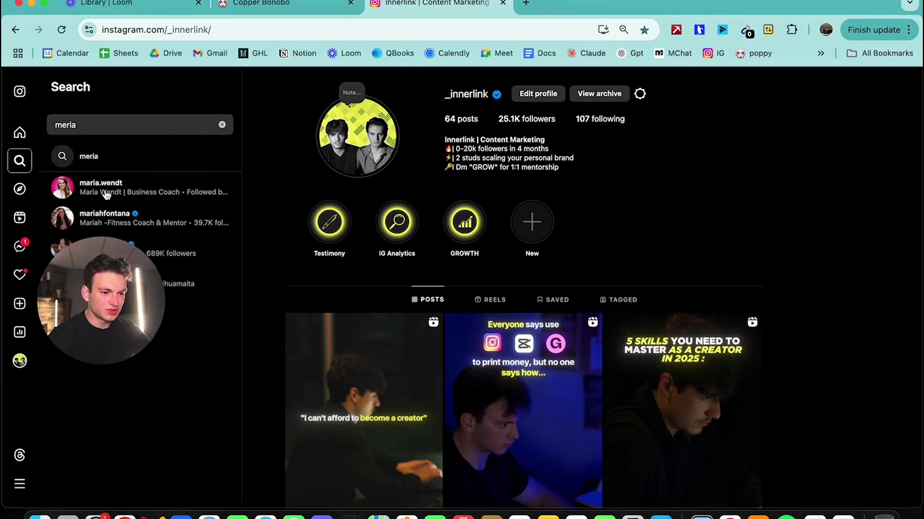
{"action": "left_click", "coordinate": [104, 192]}
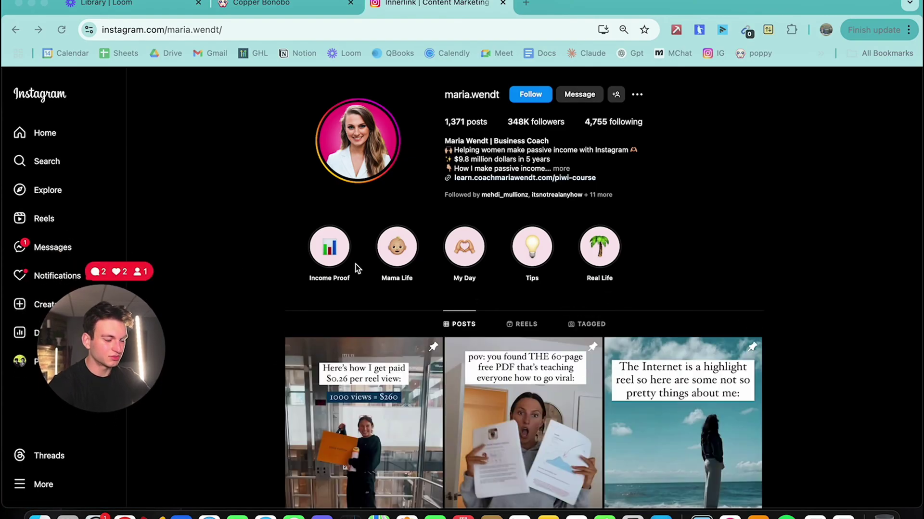
- Show the coach's reels and compare their view counts to find a high-performing one
{"action": "scroll", "coordinate": [532, 268], "scroll_direction": "down", "scroll_amount": 2}
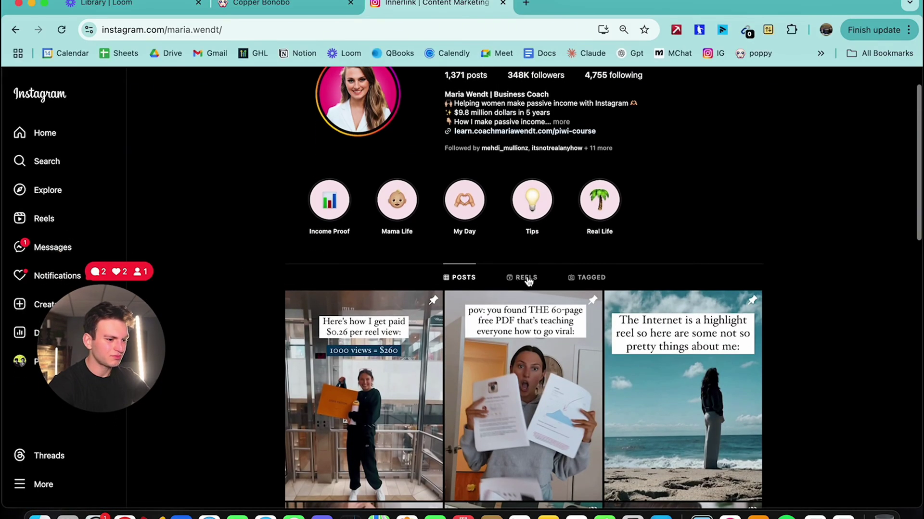
{"action": "left_click", "coordinate": [522, 279]}
{"action": "scroll", "coordinate": [683, 188], "scroll_direction": "down", "scroll_amount": 4}
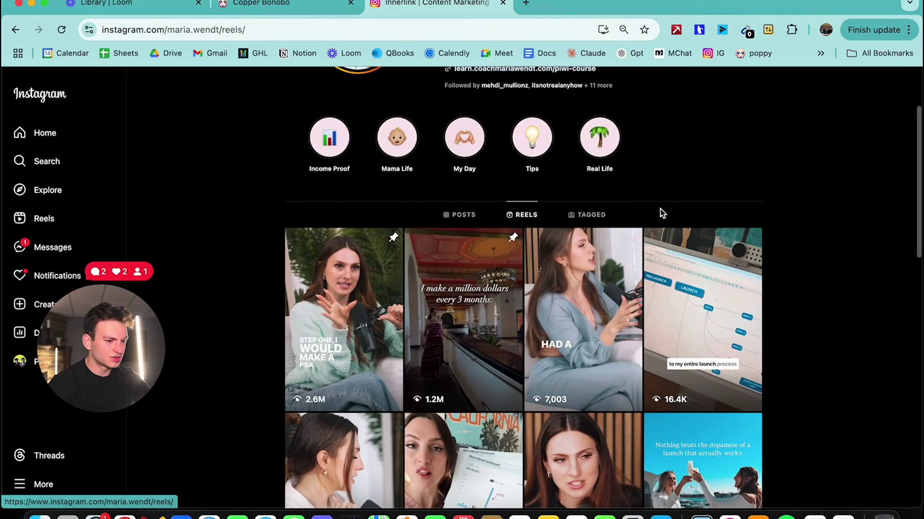
{"action": "scroll", "coordinate": [660, 212], "scroll_direction": "down", "scroll_amount": 3}
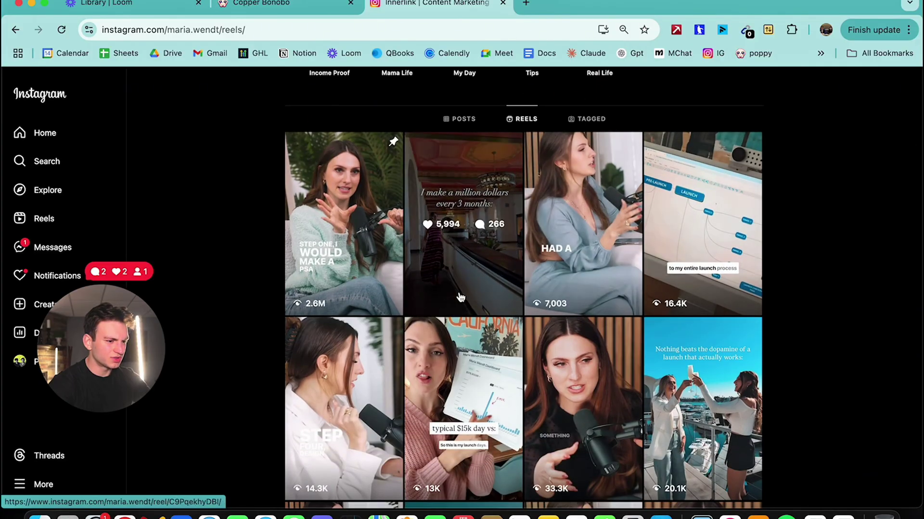
{"action": "scroll", "coordinate": [460, 297], "scroll_direction": "down", "scroll_amount": 2}
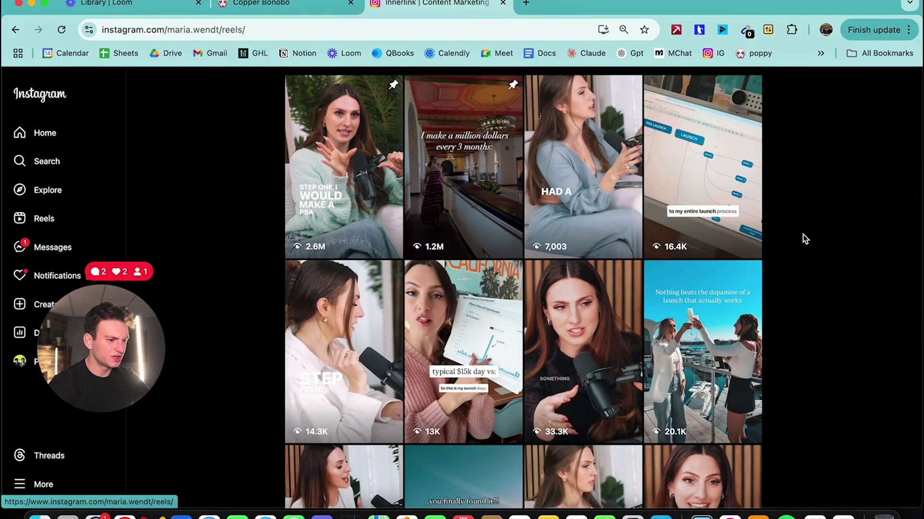
{"action": "scroll", "coordinate": [680, 323], "scroll_direction": "down", "scroll_amount": 5}
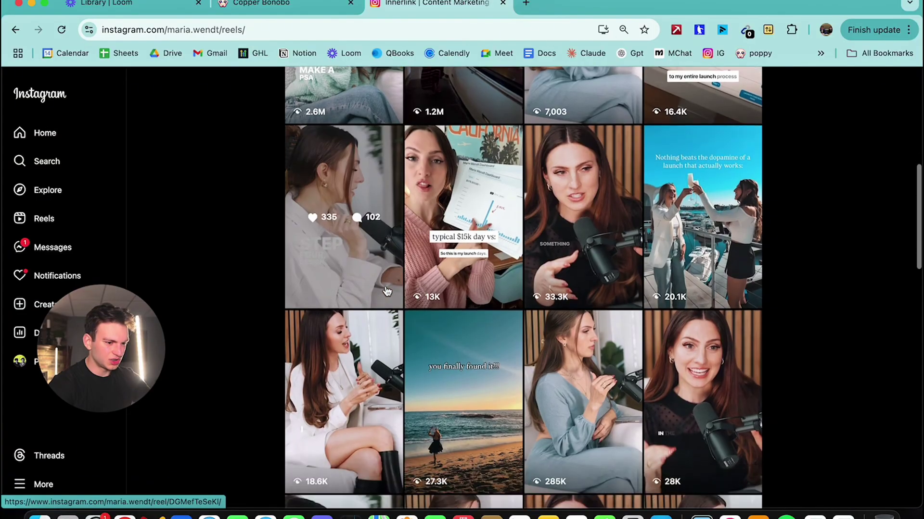
{"action": "scroll", "coordinate": [386, 291], "scroll_direction": "down", "scroll_amount": 3}
{"action": "scroll", "coordinate": [487, 340], "scroll_direction": "down", "scroll_amount": 2}
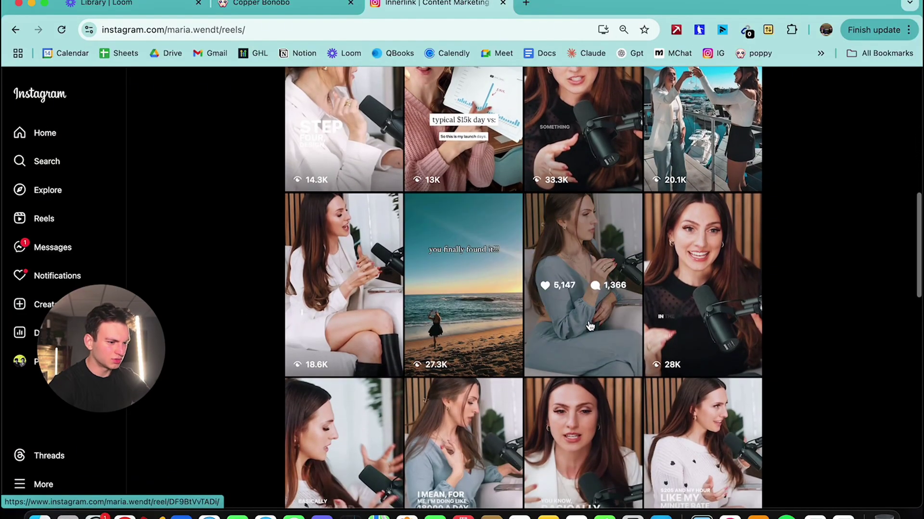
- Preview the reel with 285K views with its sound on, and close it
{"action": "left_click", "coordinate": [590, 326]}
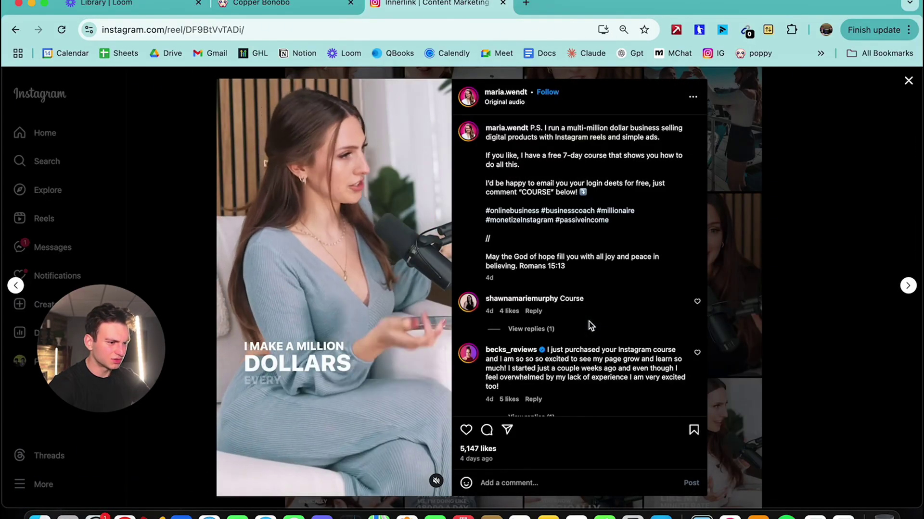
{"action": "left_click", "coordinate": [436, 481]}
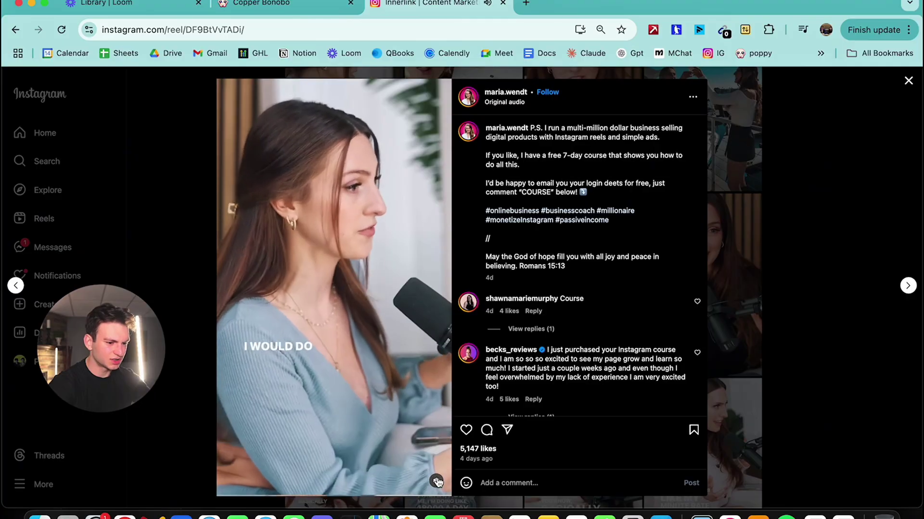
{"action": "left_click", "coordinate": [908, 81]}
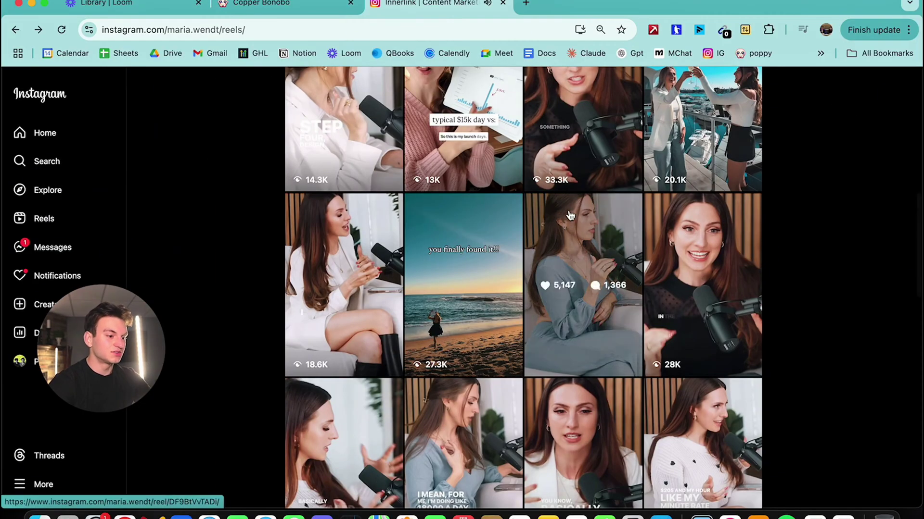
- Copy the link of the reel with 285K views and paste it onto the blank Copper Bonobo board in Poppy AI
{"action": "left_click", "coordinate": [582, 248]}
{"action": "left_click", "coordinate": [267, 30]}
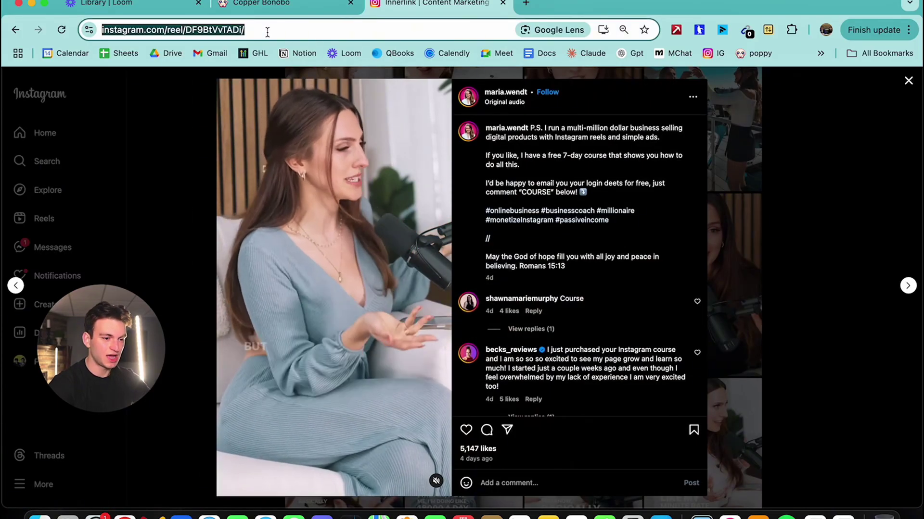
{"action": "left_click", "coordinate": [287, 5]}
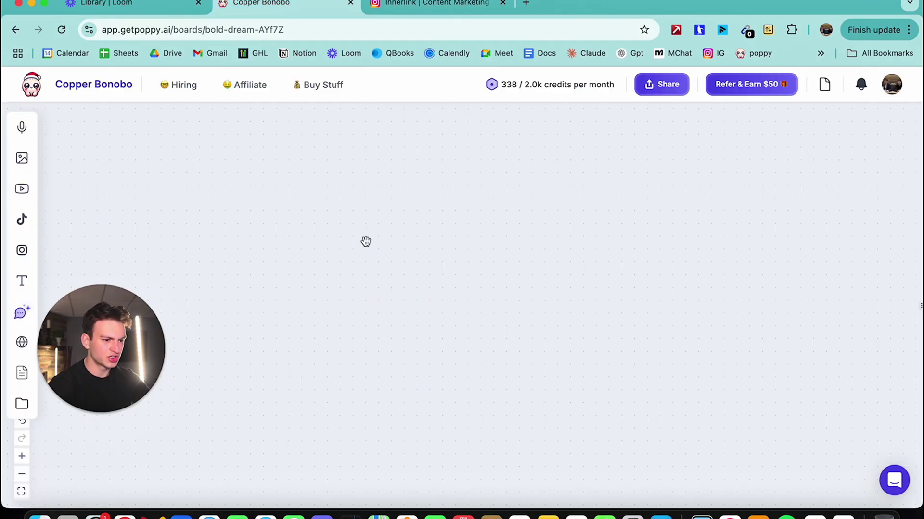
{"action": "key", "text": "super+v"}
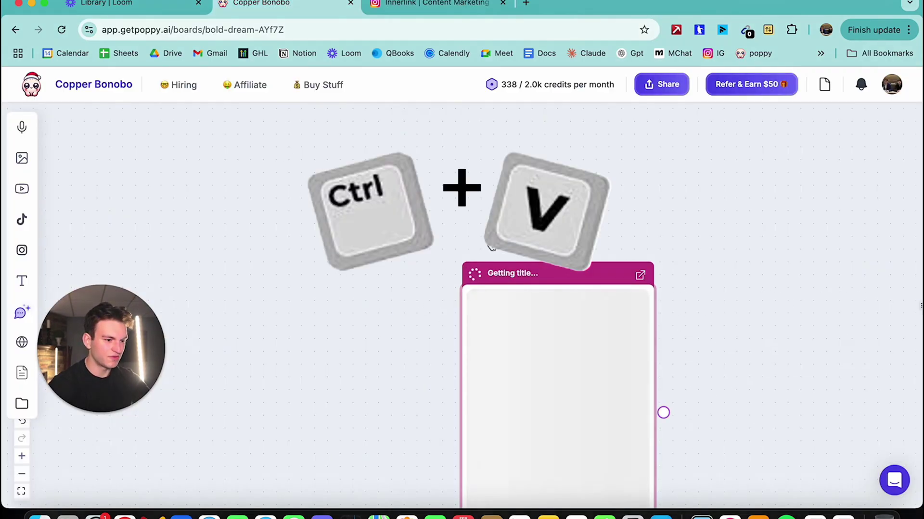
{"action": "scroll", "coordinate": [383, 302], "scroll_direction": "down", "scroll_amount": 5}
{"action": "left_click_drag", "start_coordinate": [381, 303], "coordinate": [325, 212]}
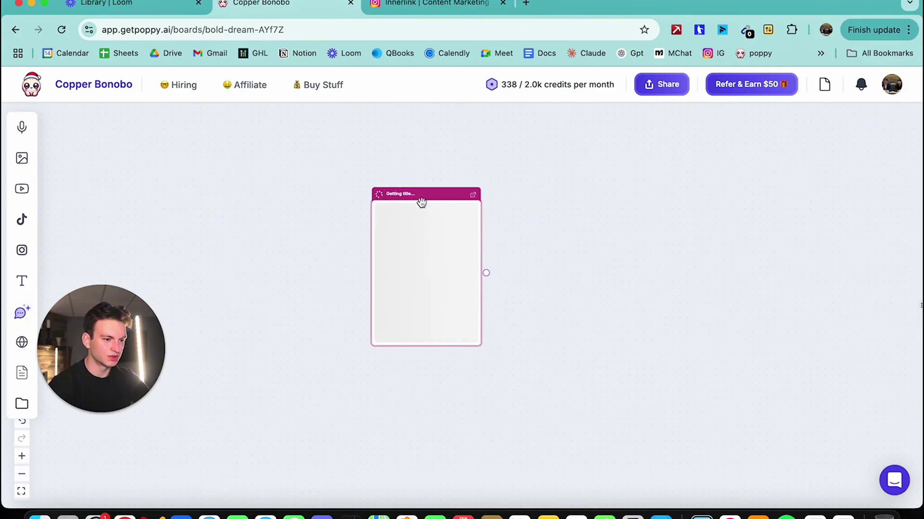
{"action": "left_click_drag", "start_coordinate": [101, 318], "coordinate": [139, 364]}
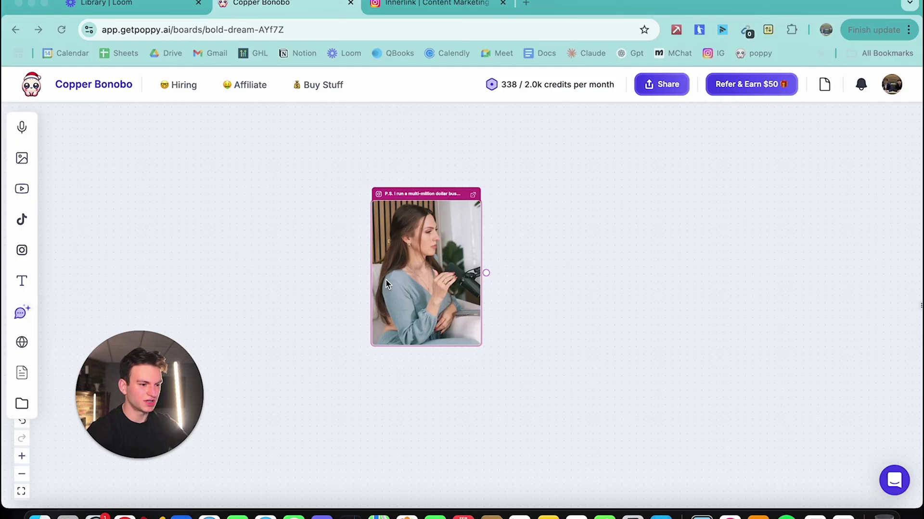
- Close the open reel on Instagram, search accounts for "insta" and open the social media coach's profile
{"action": "left_click", "coordinate": [423, 6]}
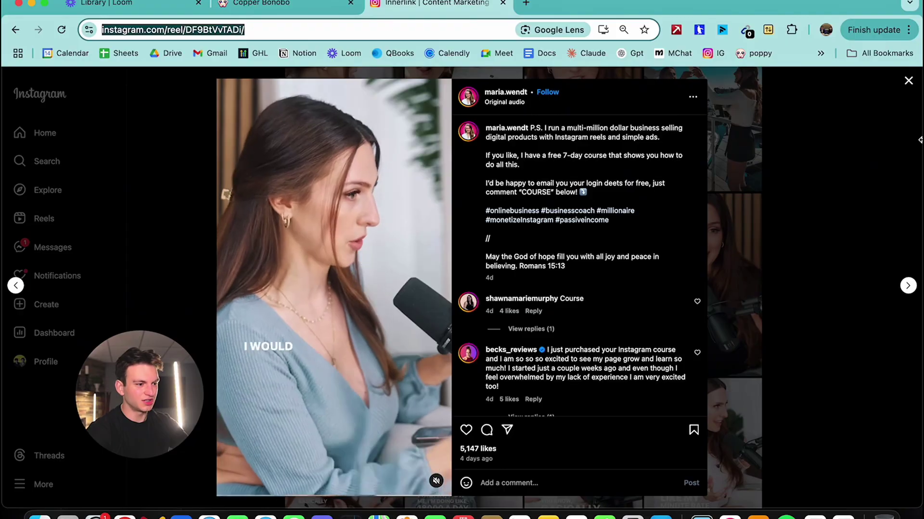
{"action": "left_click", "coordinate": [909, 81]}
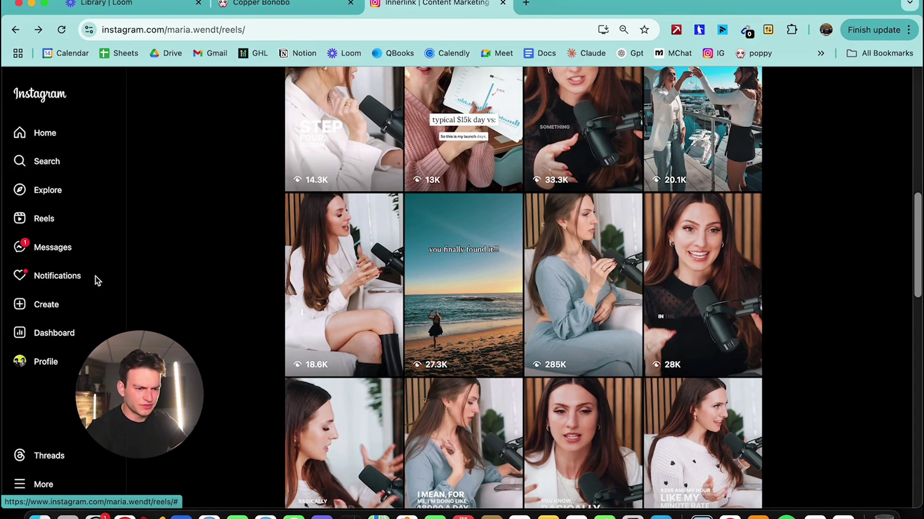
{"action": "left_click", "coordinate": [72, 165]}
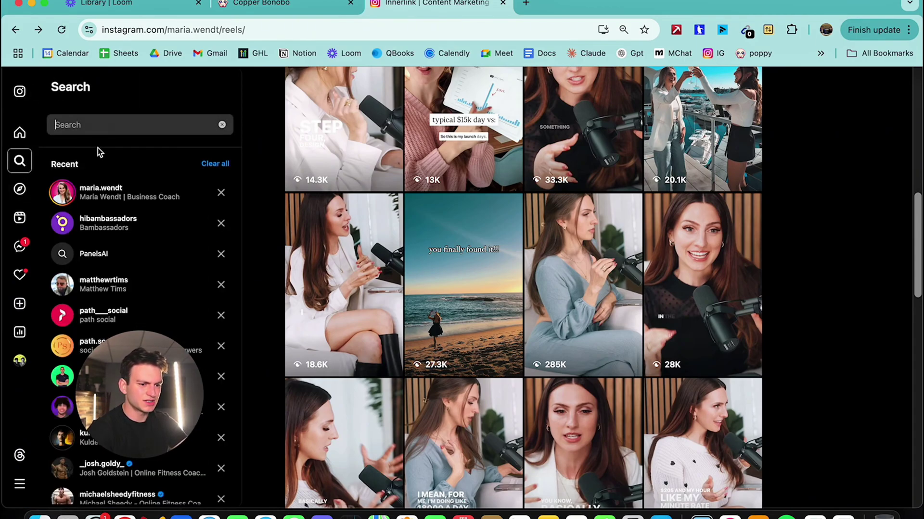
{"action": "type", "text": "insta"}
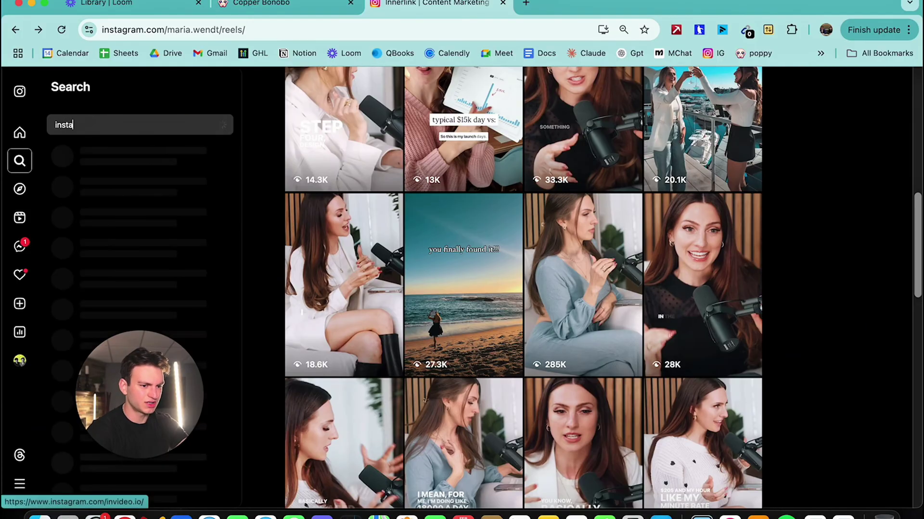
{"action": "left_click", "coordinate": [171, 314]}
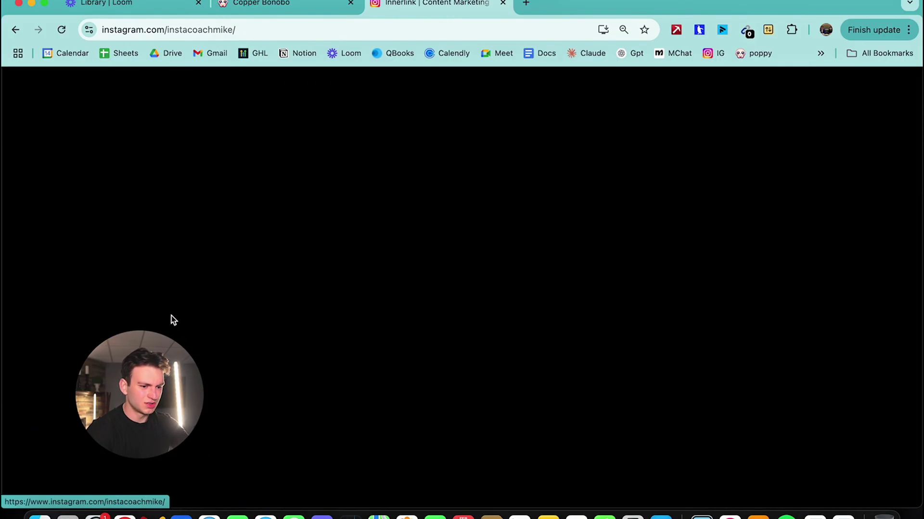
- Show the social media coach's reels and compare view counts to pick one that far outperforms the others
{"action": "scroll", "coordinate": [573, 225], "scroll_direction": "down", "scroll_amount": 1}
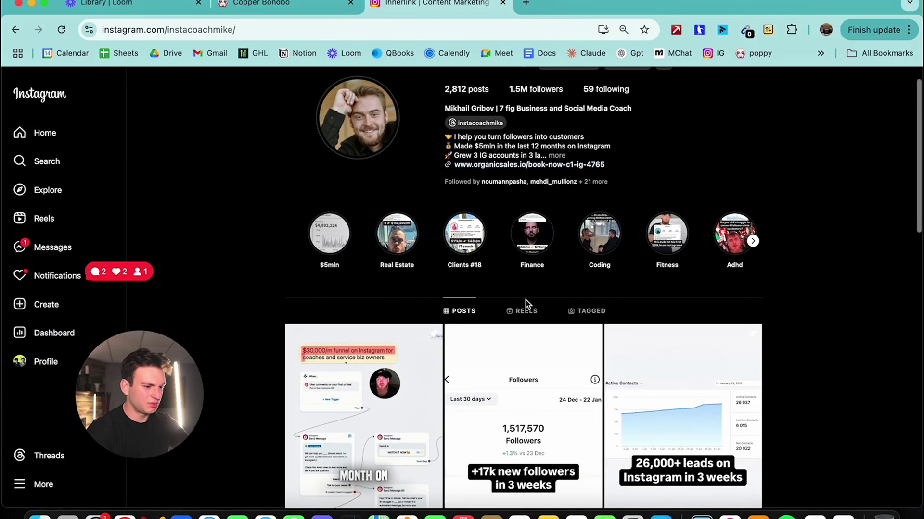
{"action": "left_click", "coordinate": [523, 312]}
{"action": "scroll", "coordinate": [667, 184], "scroll_direction": "down", "scroll_amount": 6}
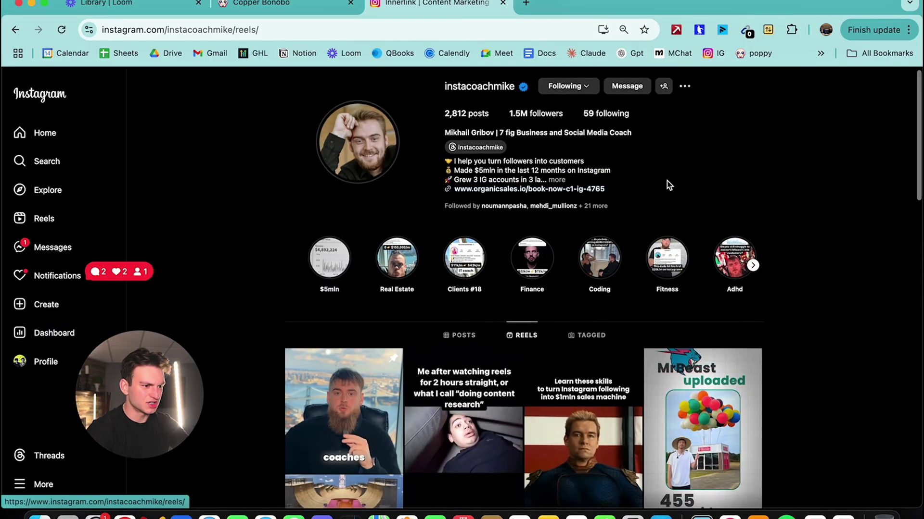
{"action": "scroll", "coordinate": [667, 185], "scroll_direction": "up", "scroll_amount": 1}
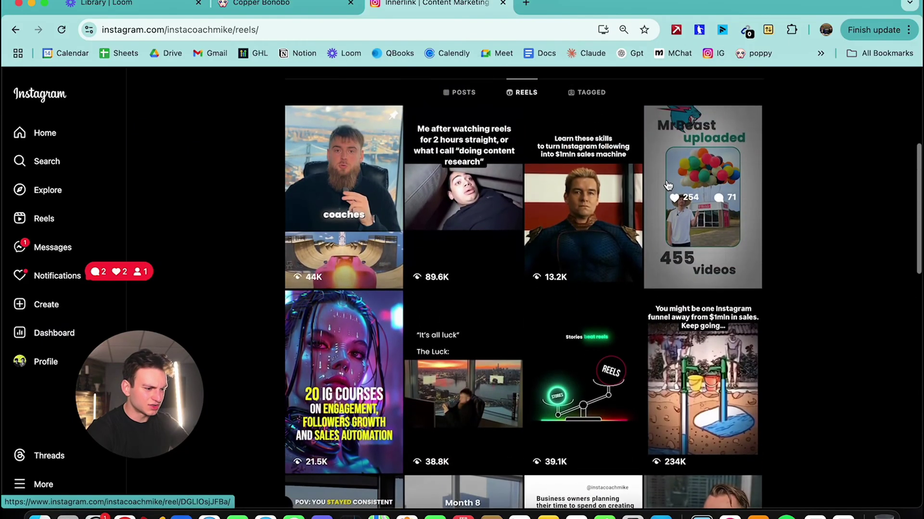
{"action": "scroll", "coordinate": [734, 327], "scroll_direction": "down", "scroll_amount": 5}
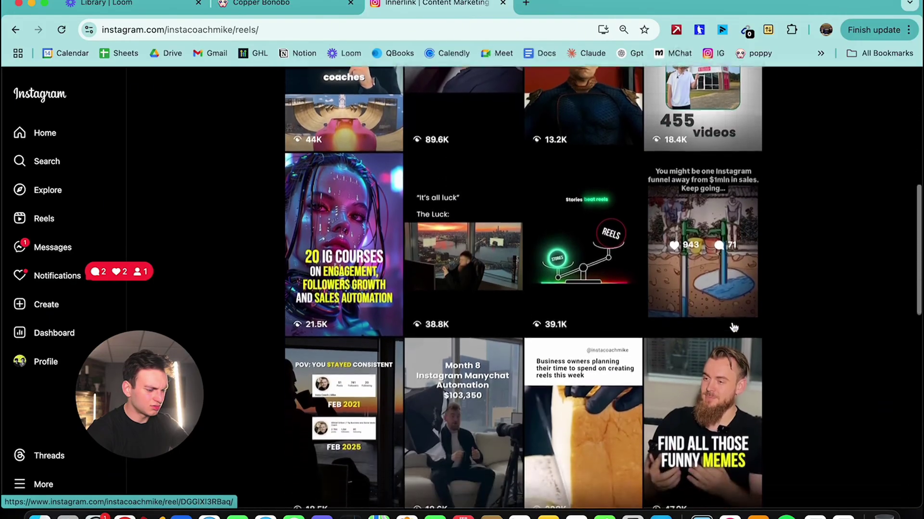
{"action": "scroll", "coordinate": [693, 355], "scroll_direction": "down", "scroll_amount": 1}
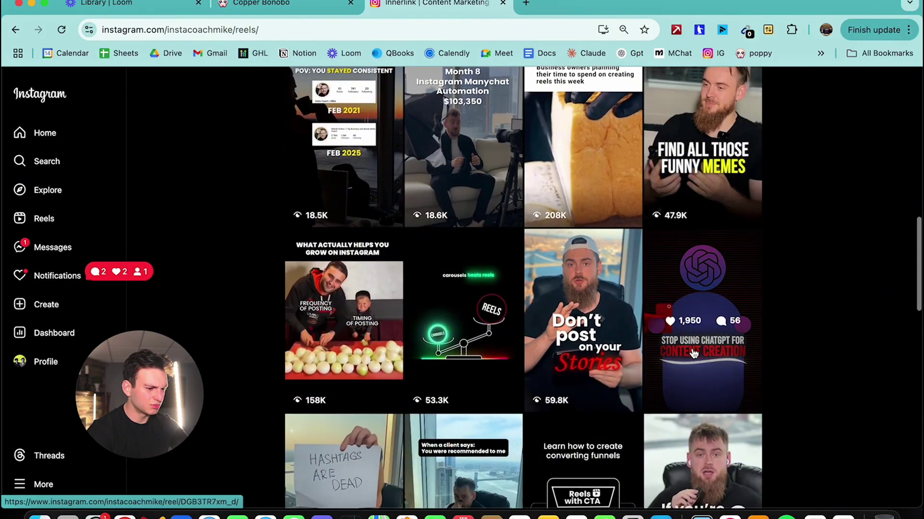
{"action": "scroll", "coordinate": [663, 385], "scroll_direction": "down", "scroll_amount": 4}
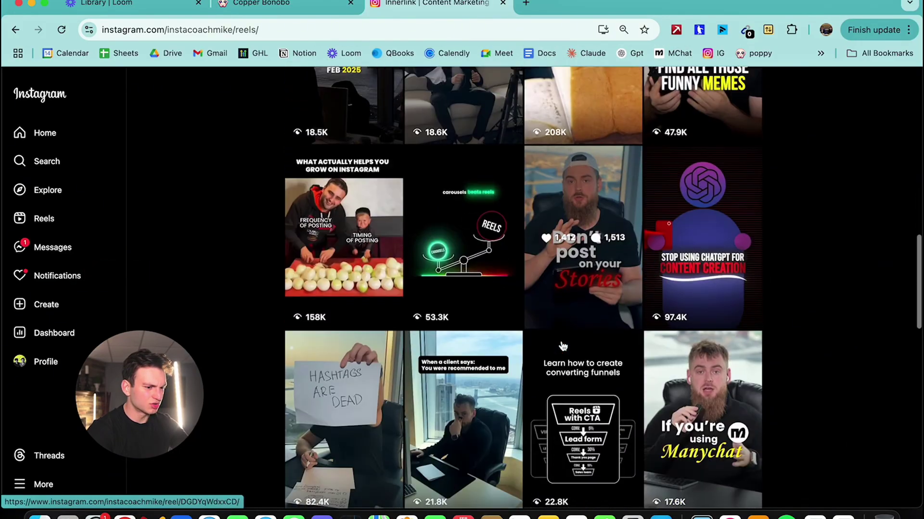
{"action": "scroll", "coordinate": [687, 380], "scroll_direction": "down", "scroll_amount": 4}
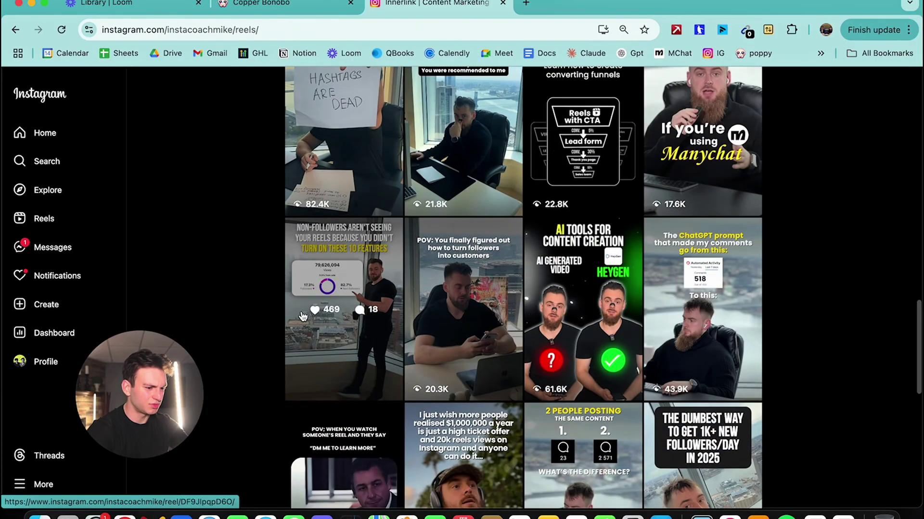
{"action": "scroll", "coordinate": [500, 327], "scroll_direction": "down", "scroll_amount": 5}
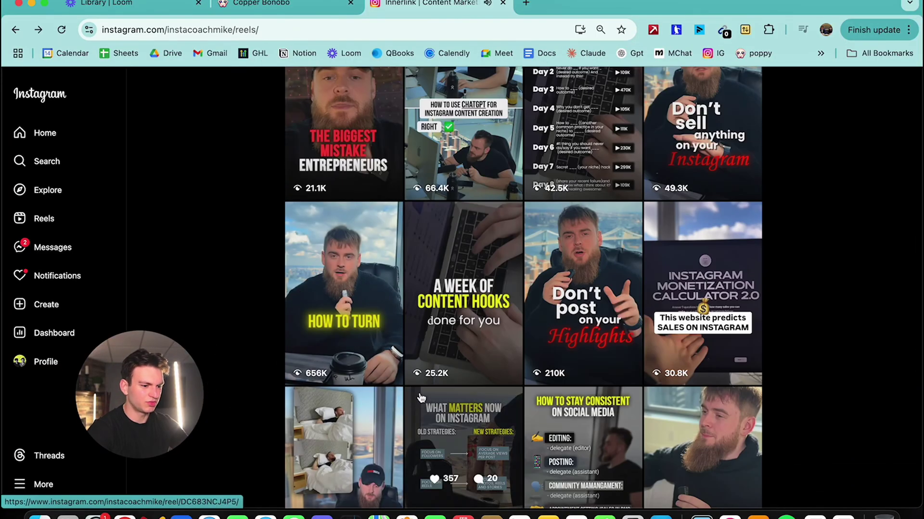
{"action": "scroll", "coordinate": [421, 398], "scroll_direction": "down", "scroll_amount": 1}
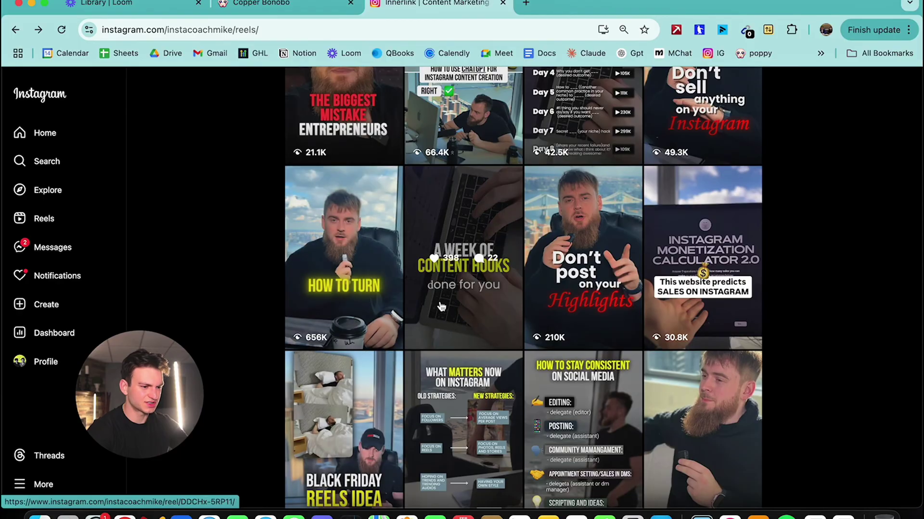
- Open the "How to turn" reel with 656K views, copy its link and paste it onto the Copper Bonobo board in Poppy AI
{"action": "left_click", "coordinate": [364, 306]}
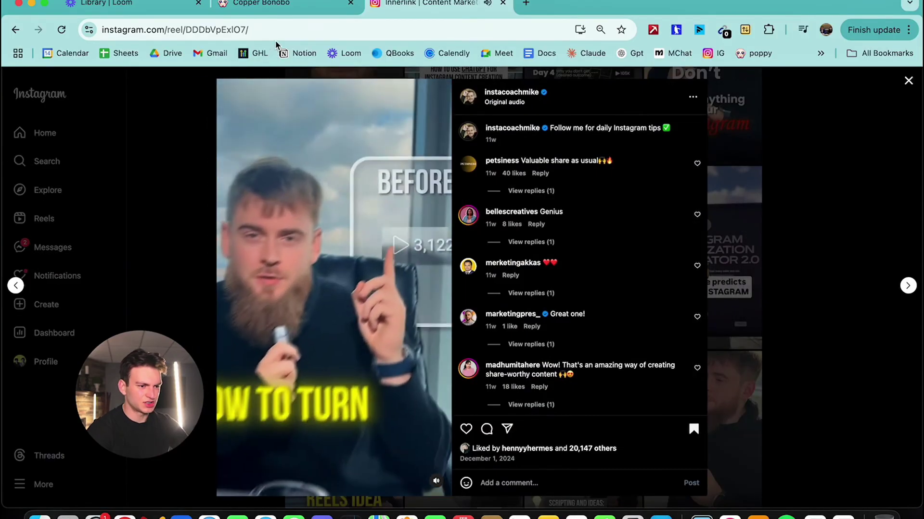
{"action": "left_click", "coordinate": [277, 29]}
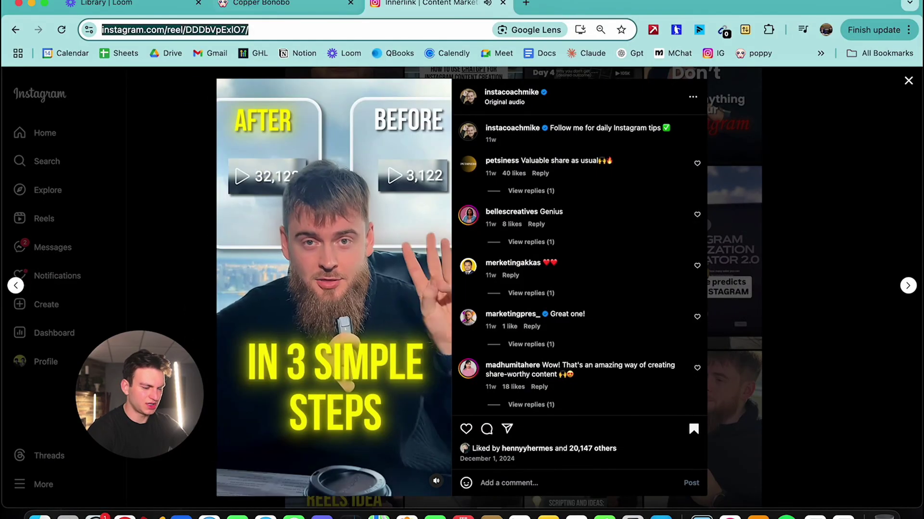
{"action": "left_click", "coordinate": [289, 5]}
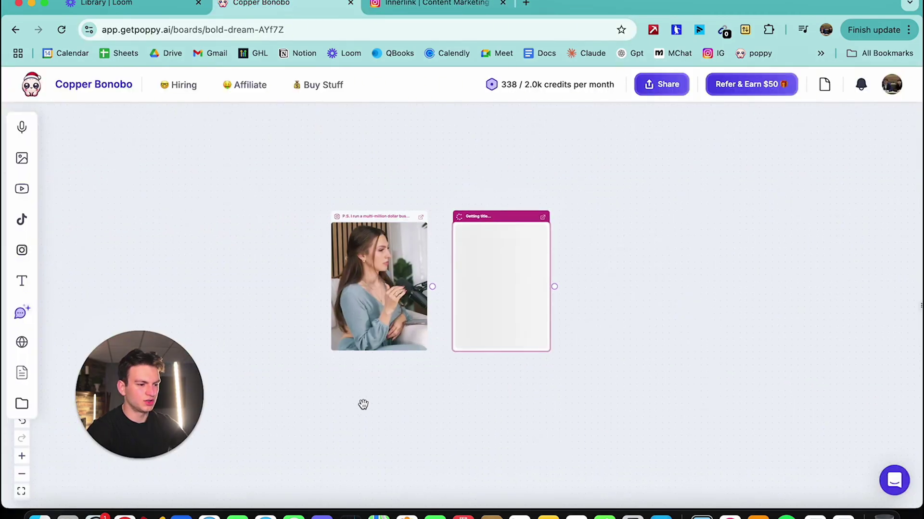
- Search Instagram accounts for the content marketing creator by first name, open the profile and show its reels
{"action": "left_click", "coordinate": [404, 6]}
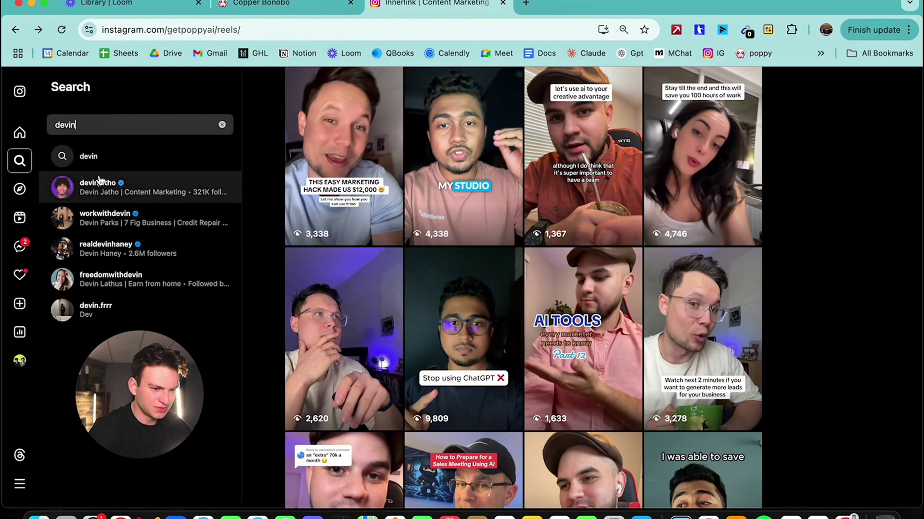
{"action": "left_click", "coordinate": [99, 181]}
{"action": "left_click", "coordinate": [520, 304]}
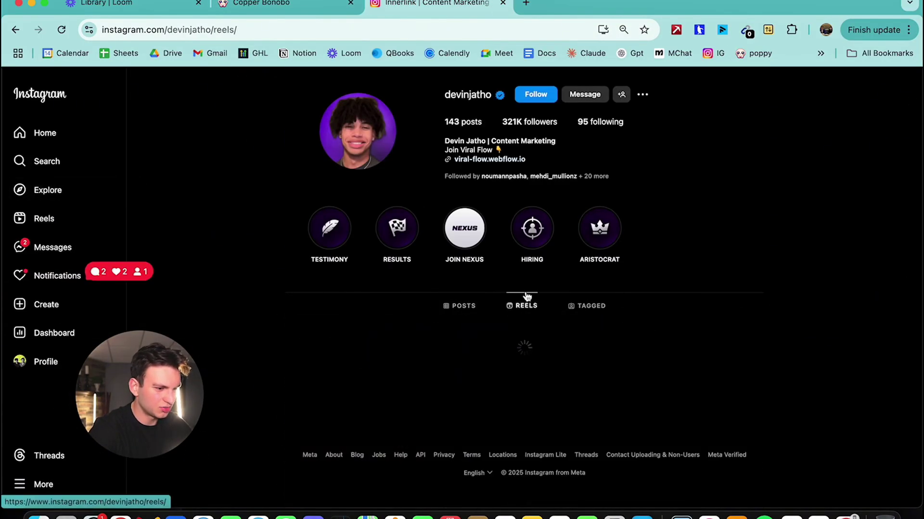
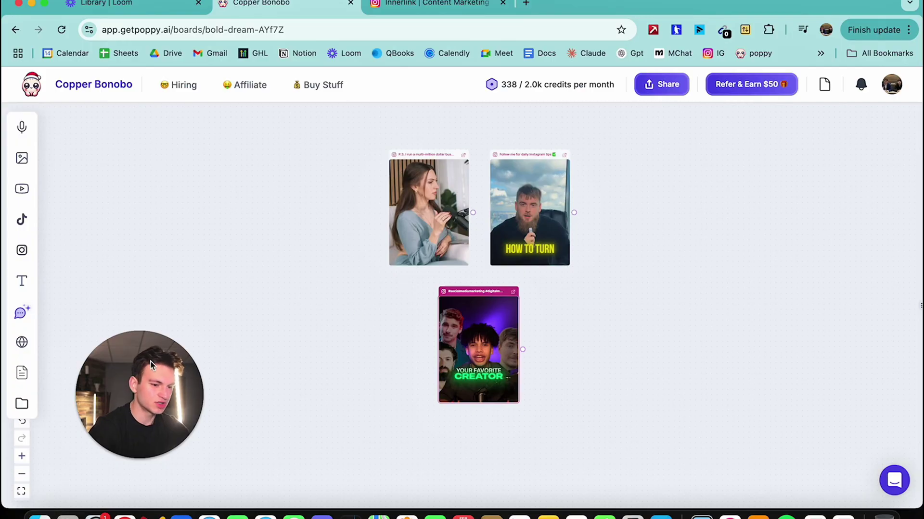
- Add a group to the board, place it beside the reel cards and move the business coach's reel into it
{"action": "left_click", "coordinate": [95, 402]}
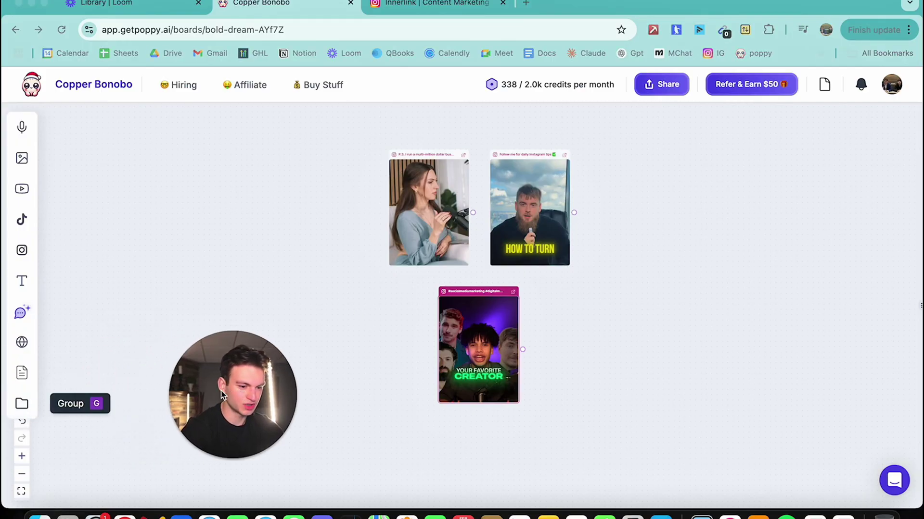
{"action": "left_click", "coordinate": [20, 404]}
{"action": "left_click_drag", "start_coordinate": [566, 288], "coordinate": [269, 154]}
{"action": "left_click_drag", "start_coordinate": [329, 291], "coordinate": [358, 330]}
{"action": "left_click_drag", "start_coordinate": [435, 175], "coordinate": [228, 194]}
- Ungroup the business coach's reel and move it out of the group
{"action": "scroll", "coordinate": [261, 171], "scroll_direction": "right", "scroll_amount": 2}
{"action": "scroll", "coordinate": [227, 172], "scroll_direction": "left", "scroll_amount": 2}
{"action": "scroll", "coordinate": [227, 171], "scroll_direction": "up", "scroll_amount": 10}
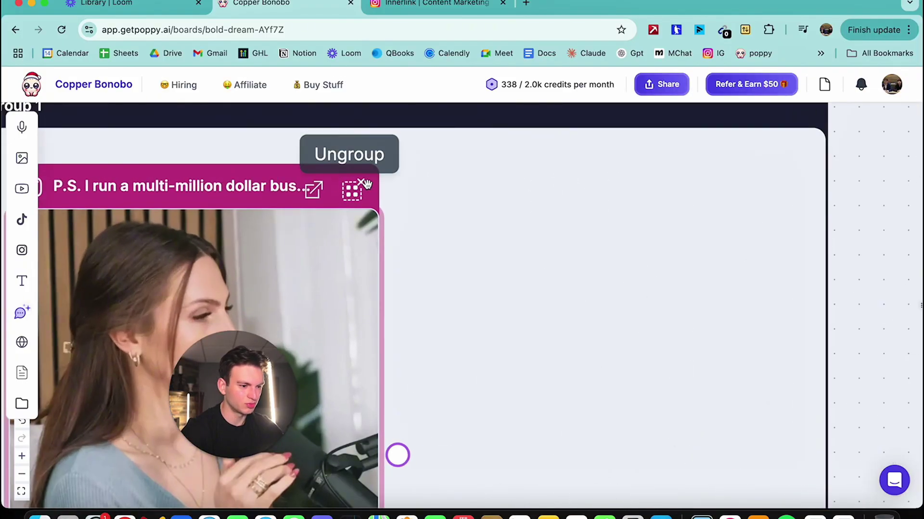
{"action": "scroll", "coordinate": [448, 224], "scroll_direction": "down", "scroll_amount": 10}
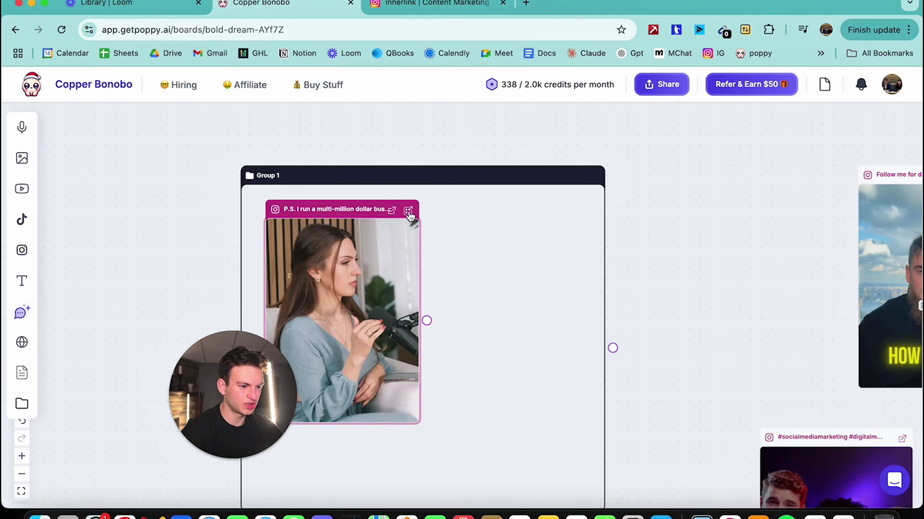
{"action": "left_click_drag", "start_coordinate": [379, 250], "coordinate": [701, 230]}
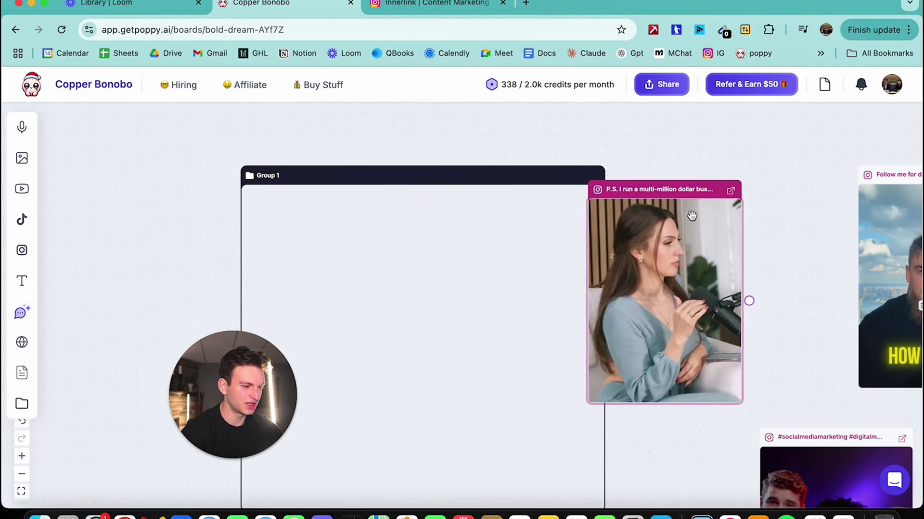
- Move the business coach's reel, the "How to turn" reel and the "Your favorite creator" reel into the group
{"action": "left_click_drag", "start_coordinate": [692, 188], "coordinate": [405, 202]}
{"action": "scroll", "coordinate": [493, 258], "scroll_direction": "down", "scroll_amount": 5}
{"action": "left_click_drag", "start_coordinate": [432, 268], "coordinate": [372, 176]}
{"action": "left_click_drag", "start_coordinate": [738, 217], "coordinate": [461, 147]}
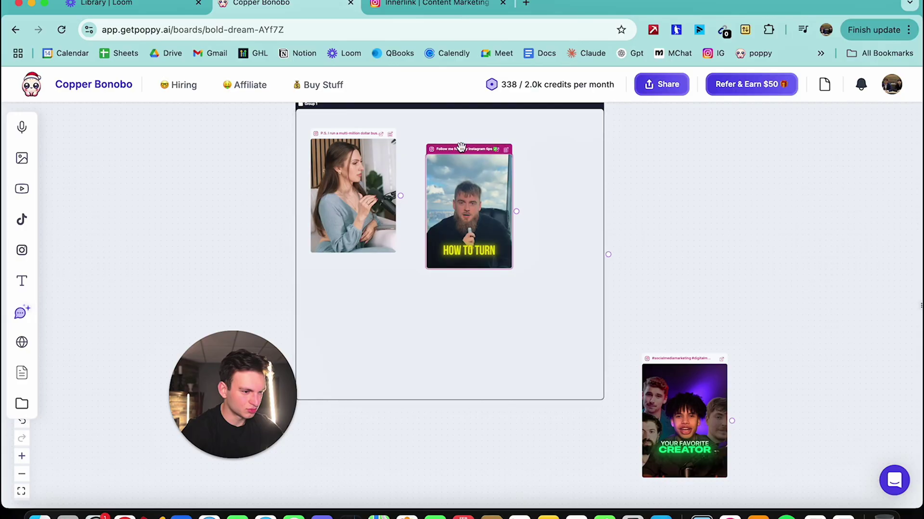
{"action": "left_click_drag", "start_coordinate": [696, 360], "coordinate": [412, 273]}
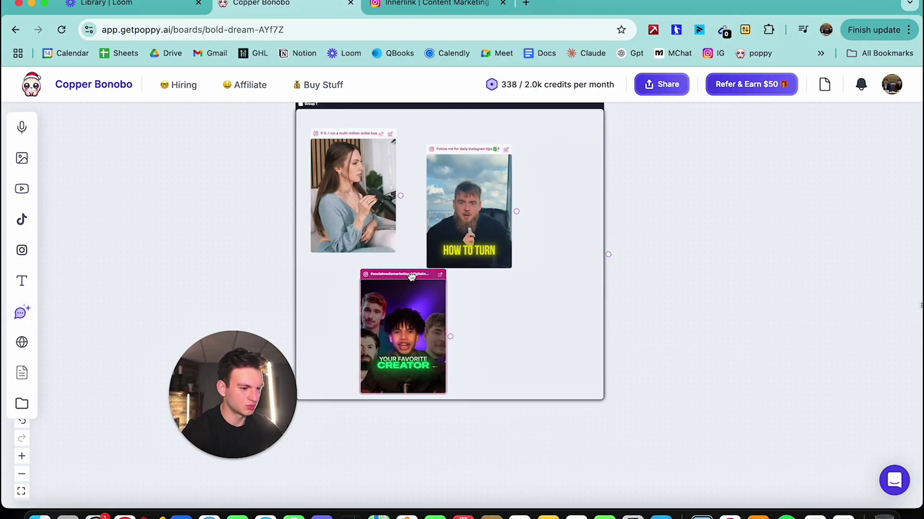
- Add an AI Assistant chat beside the group of reels and connect the group to it
{"action": "scroll", "coordinate": [348, 296], "scroll_direction": "down", "scroll_amount": 3}
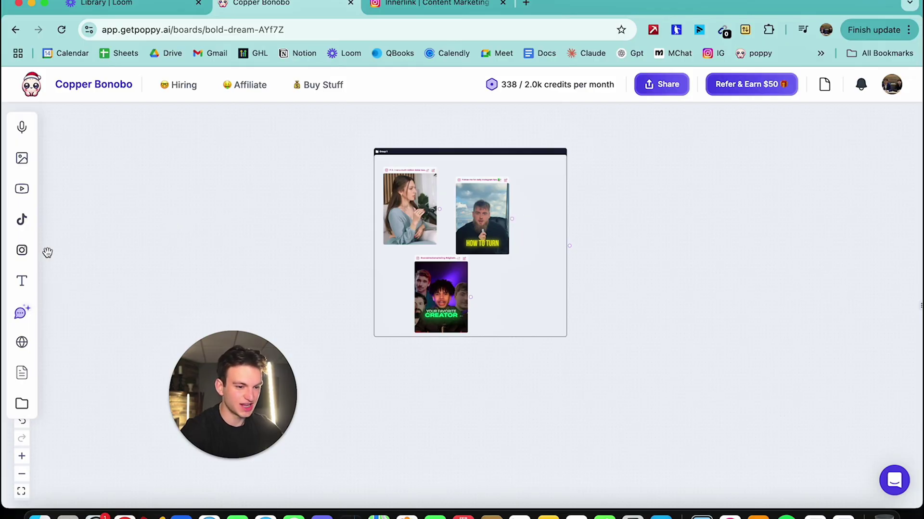
{"action": "left_click", "coordinate": [20, 310]}
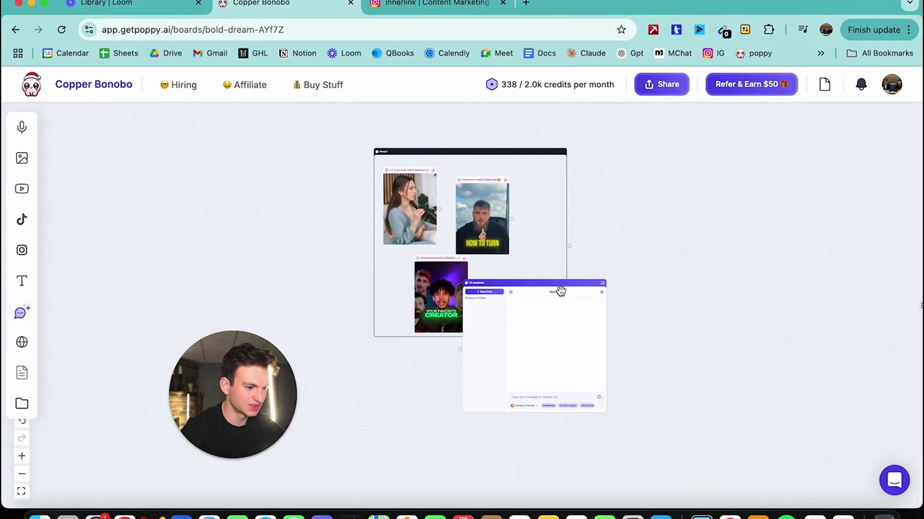
{"action": "left_click_drag", "start_coordinate": [557, 285], "coordinate": [738, 181]}
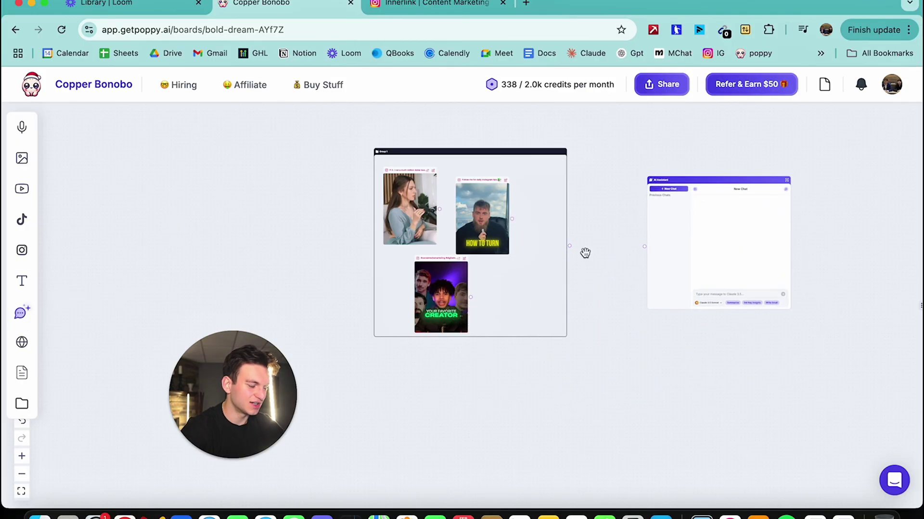
{"action": "scroll", "coordinate": [585, 253], "scroll_direction": "up", "scroll_amount": 3}
{"action": "scroll", "coordinate": [585, 253], "scroll_direction": "up", "scroll_amount": 1}
{"action": "left_click_drag", "start_coordinate": [563, 243], "coordinate": [669, 244]}
{"action": "scroll", "coordinate": [559, 279], "scroll_direction": "down", "scroll_amount": 3}
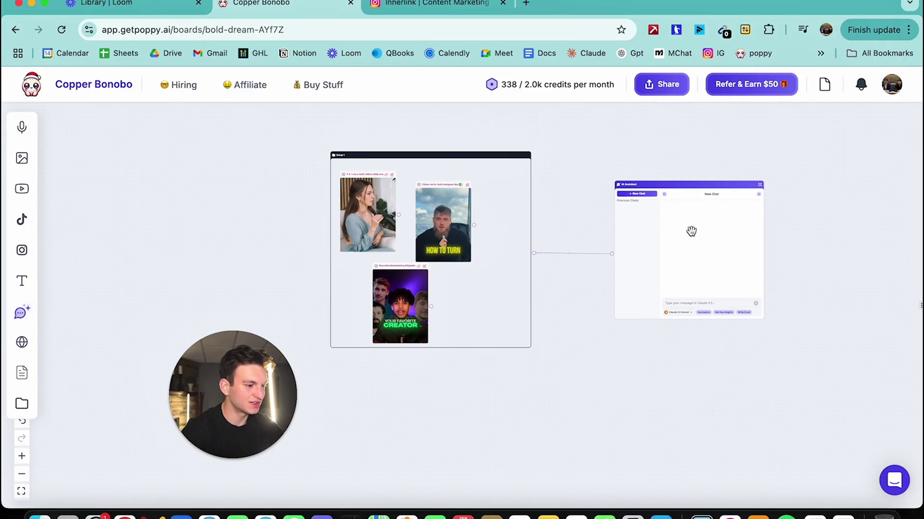
- Send the message "Can you see these videos?" in the connected AI Assistant chat
{"action": "scroll", "coordinate": [582, 285], "scroll_direction": "up", "scroll_amount": 5}
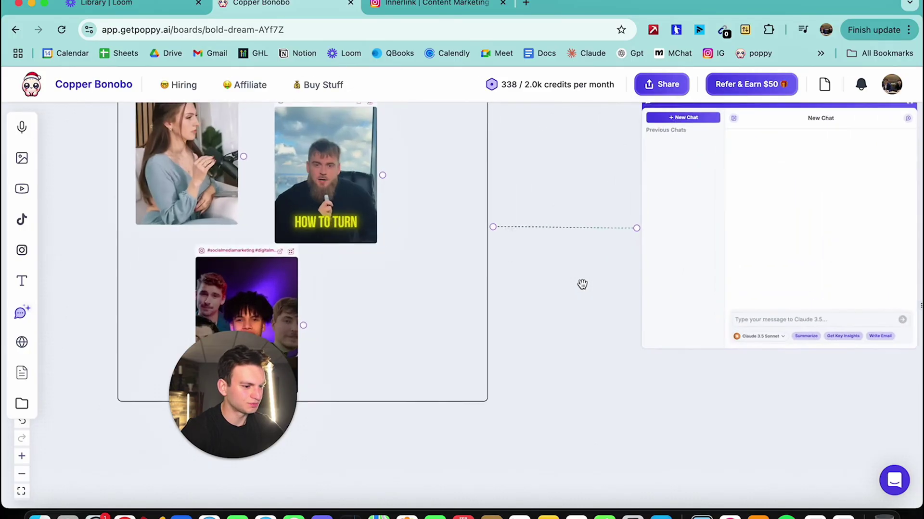
{"action": "left_click_drag", "start_coordinate": [581, 285], "coordinate": [188, 282]}
{"action": "left_click", "coordinate": [408, 325]}
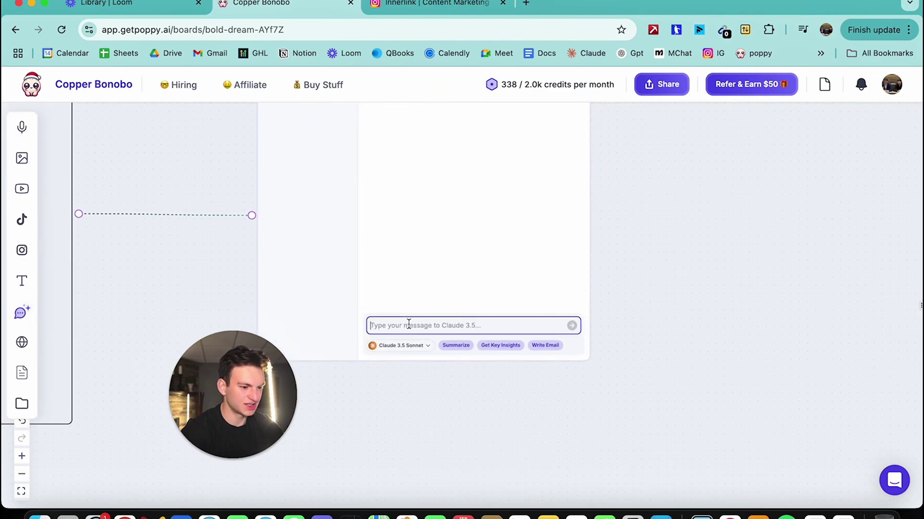
{"action": "type", "text": "c"}
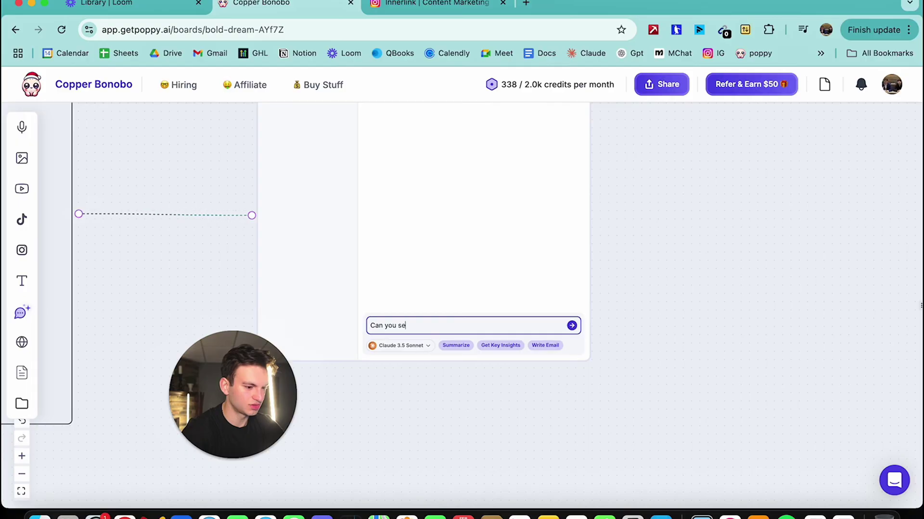
{"action": "type", "text": "an you see these videos?"}
{"action": "key", "text": "Return"}
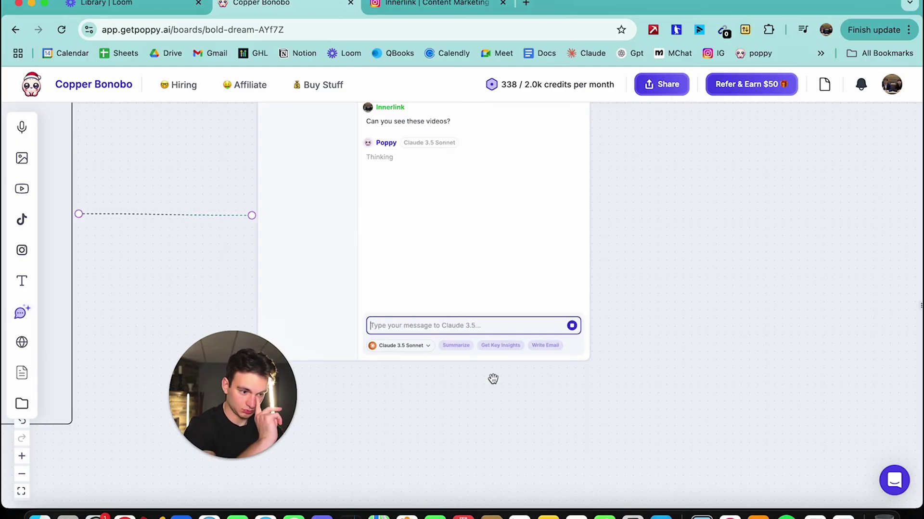
- Check the AI models available in the chat and read the assistant's reply about the connected videos
{"action": "left_click", "coordinate": [404, 347]}
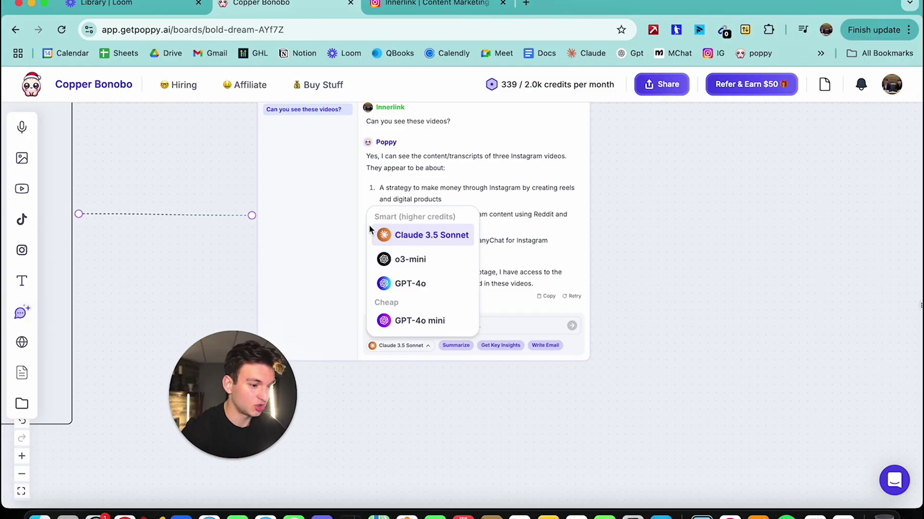
{"action": "left_click", "coordinate": [677, 249]}
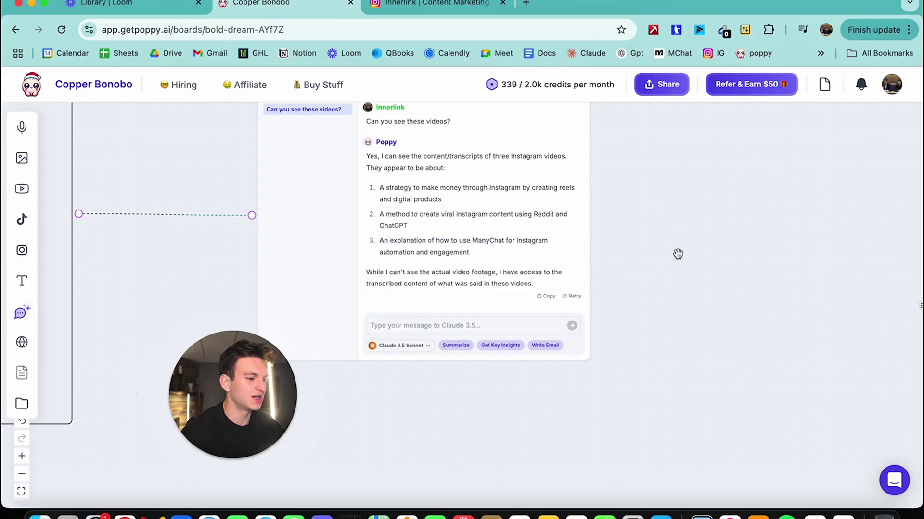
{"action": "scroll", "coordinate": [644, 227], "scroll_direction": "up", "scroll_amount": 3}
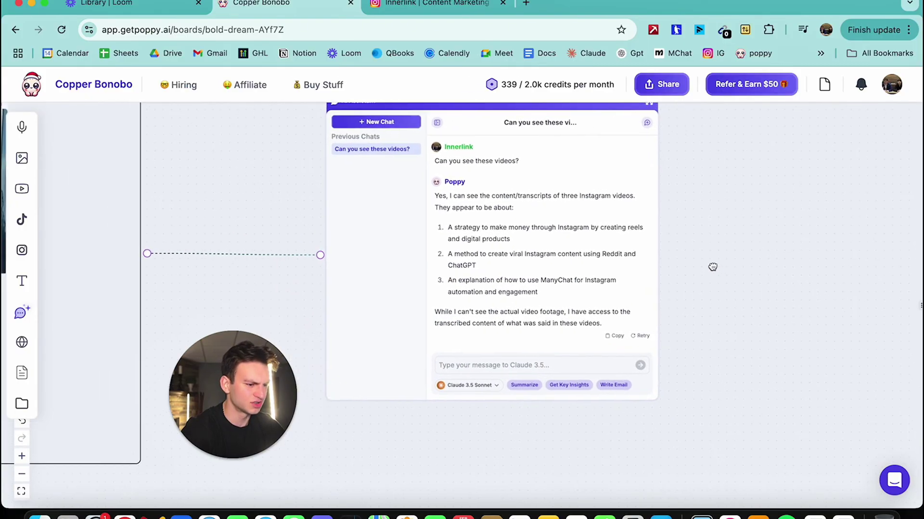
{"action": "scroll", "coordinate": [523, 252], "scroll_direction": "up", "scroll_amount": 3}
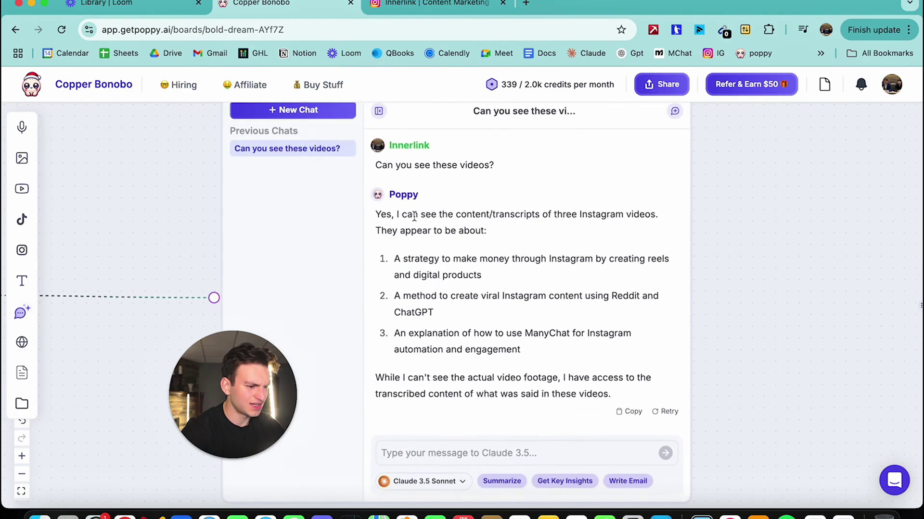
{"action": "left_click_drag", "start_coordinate": [375, 214], "coordinate": [497, 229]}
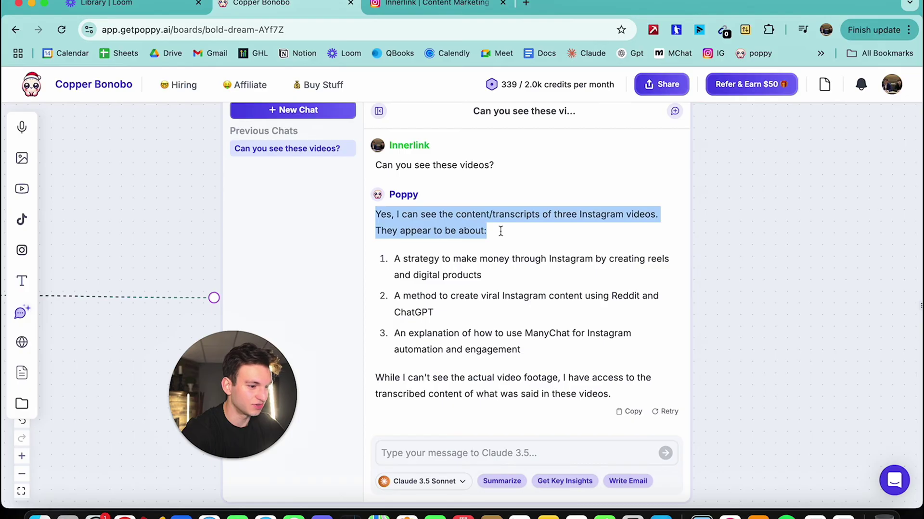
{"action": "left_click", "coordinate": [500, 231]}
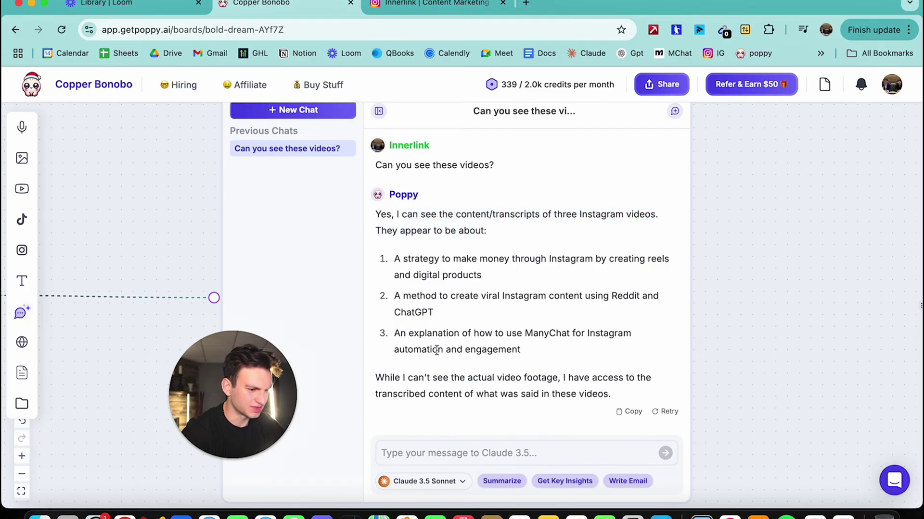
{"action": "scroll", "coordinate": [822, 264], "scroll_direction": "down", "scroll_amount": 5}
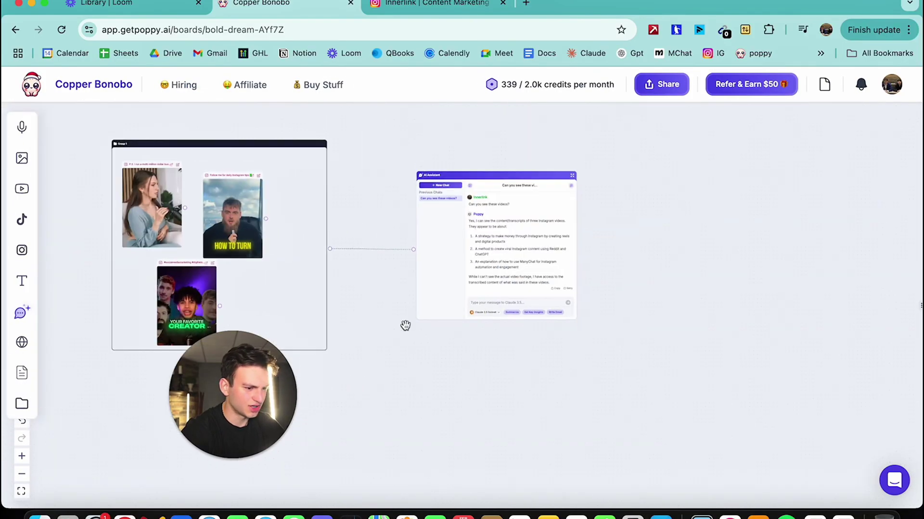
- Look over the group of three reels and its connected AI chat on the board
{"action": "left_click_drag", "start_coordinate": [405, 324], "coordinate": [605, 377]}
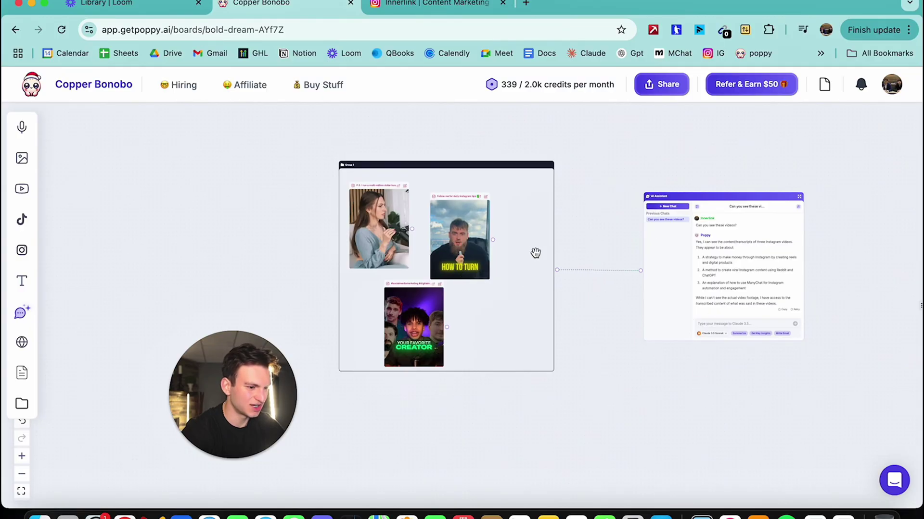
{"action": "left_click_drag", "start_coordinate": [597, 402], "coordinate": [580, 377]}
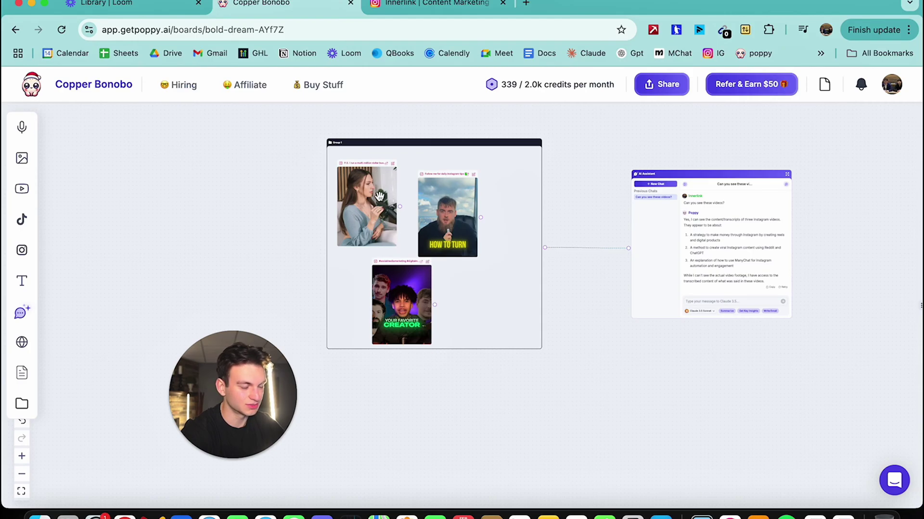
{"action": "scroll", "coordinate": [371, 218], "scroll_direction": "up", "scroll_amount": 5}
{"action": "scroll", "coordinate": [367, 199], "scroll_direction": "down", "scroll_amount": 5}
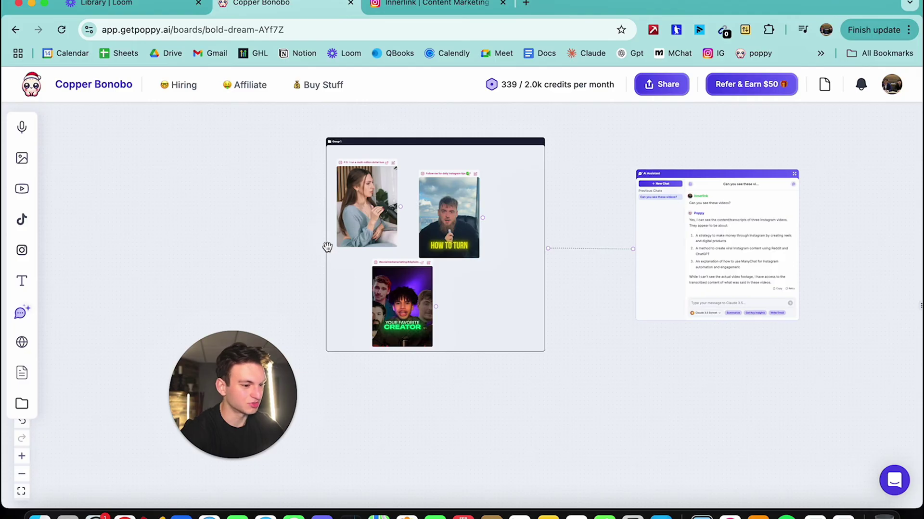
{"action": "scroll", "coordinate": [450, 421], "scroll_direction": "down", "scroll_amount": 2}
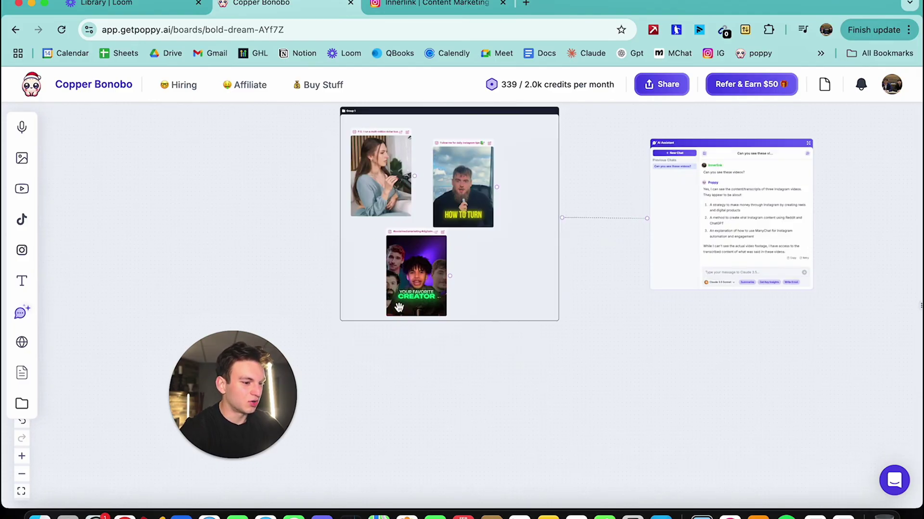
{"action": "left_click_drag", "start_coordinate": [464, 419], "coordinate": [479, 340]}
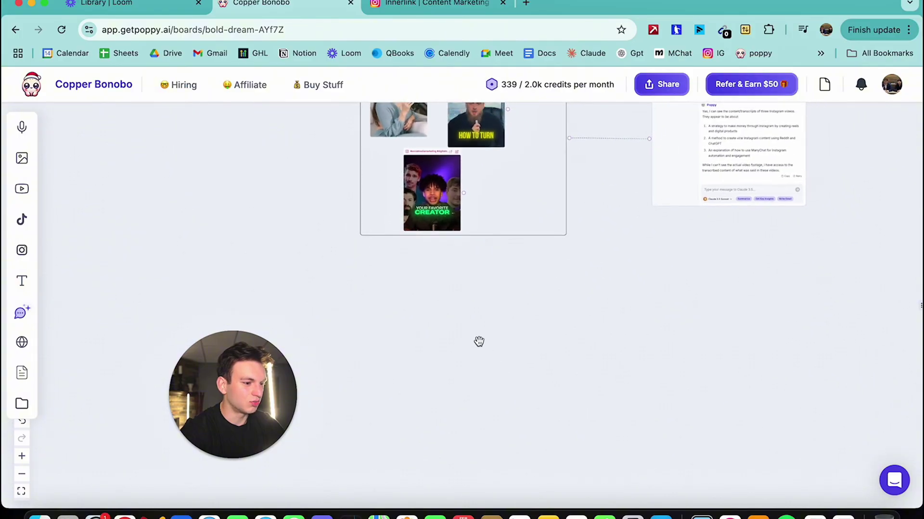
{"action": "scroll", "coordinate": [478, 341], "scroll_direction": "down", "scroll_amount": 3}
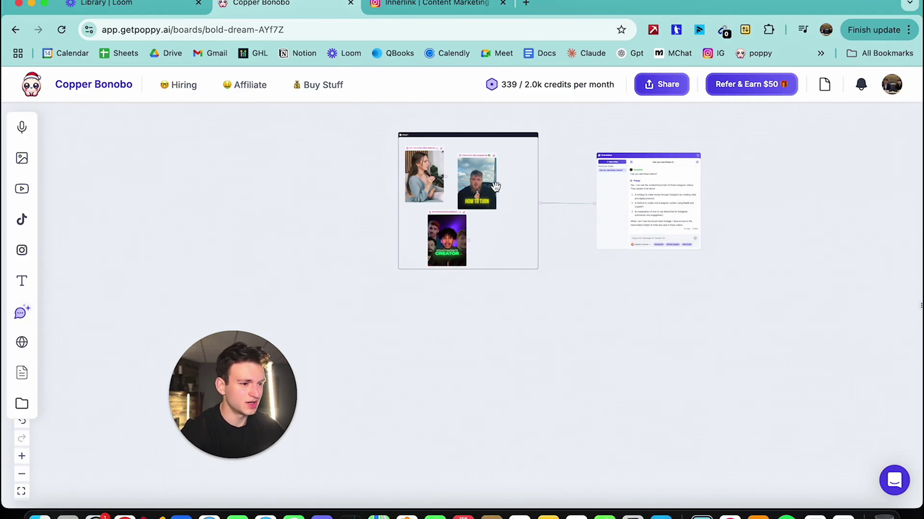
{"action": "left_click_drag", "start_coordinate": [491, 344], "coordinate": [523, 322]}
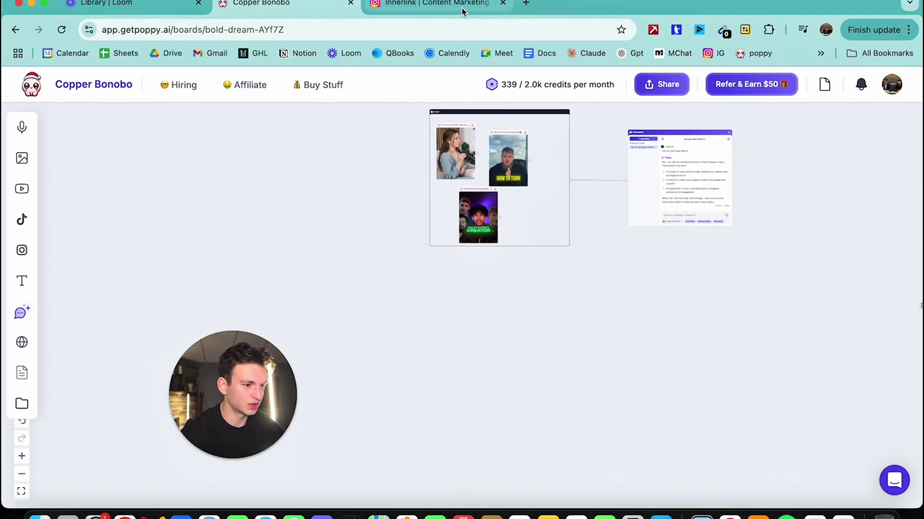
- Switch to Instagram, close the open reel and open the reels of the _innerlink profile
{"action": "left_click", "coordinate": [463, 10]}
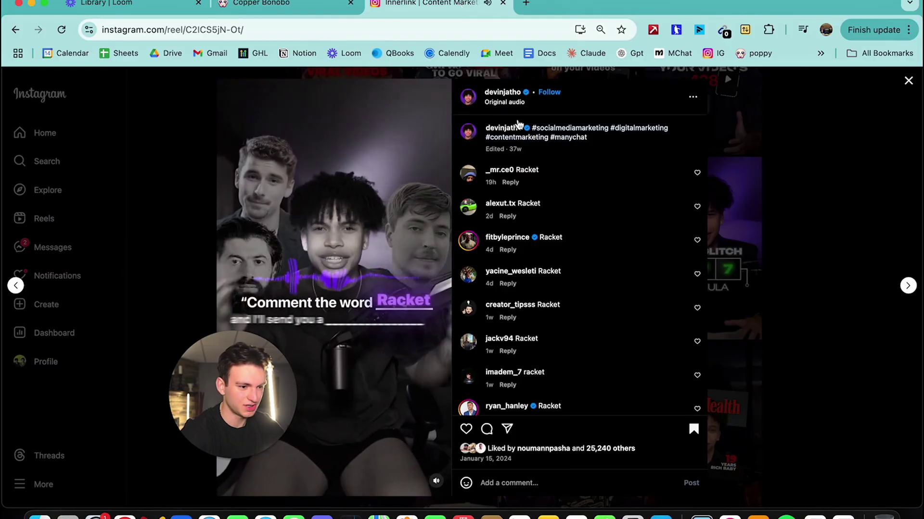
{"action": "left_click", "coordinate": [908, 81]}
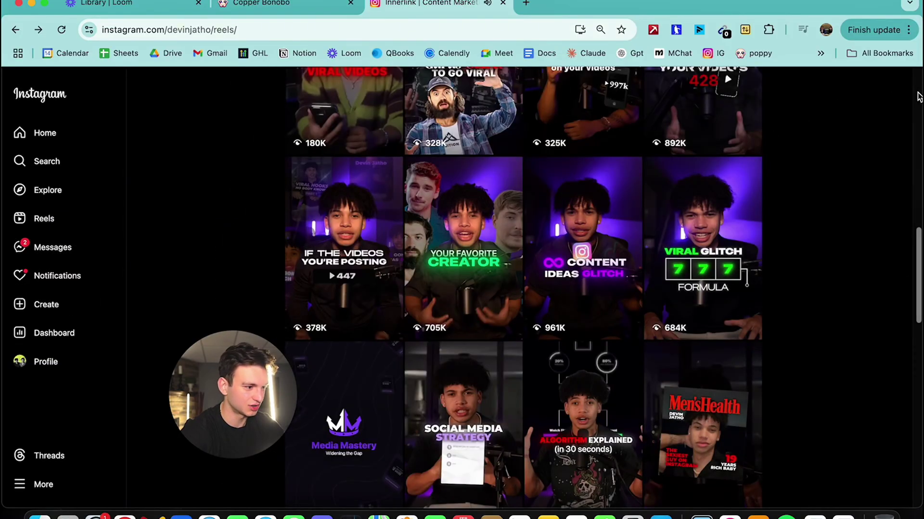
{"action": "left_click", "coordinate": [53, 362]}
{"action": "left_click", "coordinate": [490, 299]}
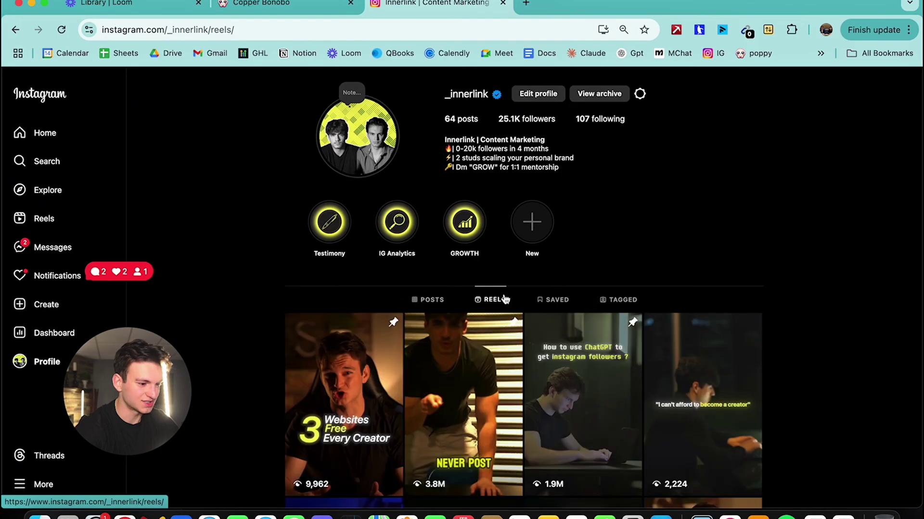
{"action": "scroll", "coordinate": [505, 301], "scroll_direction": "down", "scroll_amount": 3}
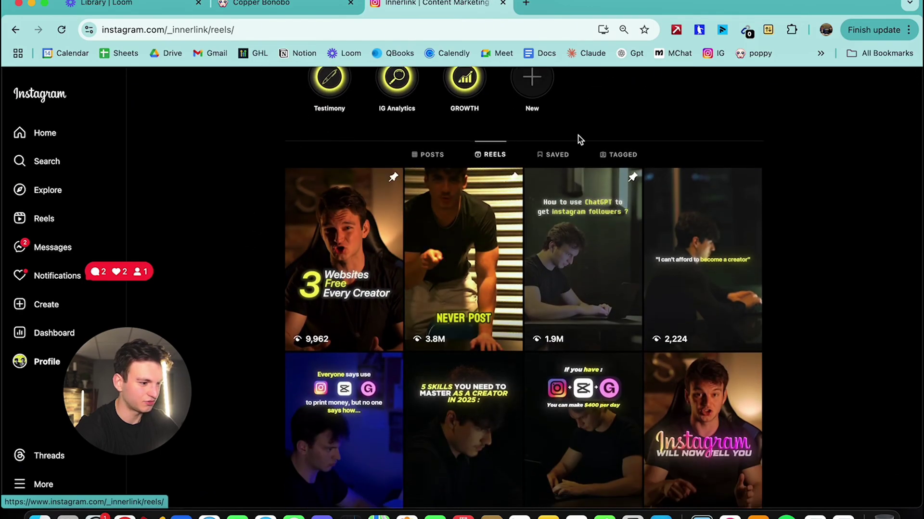
- Add the _innerlink "Never post" reel with 3.8M views to the Poppy board below the first group
{"action": "left_click", "coordinate": [415, 270]}
{"action": "left_click_drag", "start_coordinate": [285, 33], "coordinate": [469, 247]}
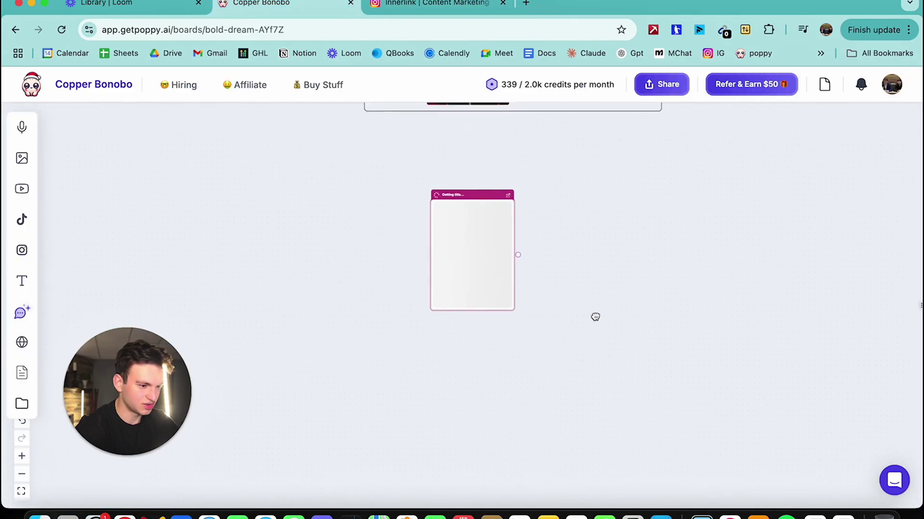
{"action": "scroll", "coordinate": [522, 273], "scroll_direction": "up", "scroll_amount": 3}
{"action": "scroll", "coordinate": [503, 283], "scroll_direction": "right", "scroll_amount": 2}
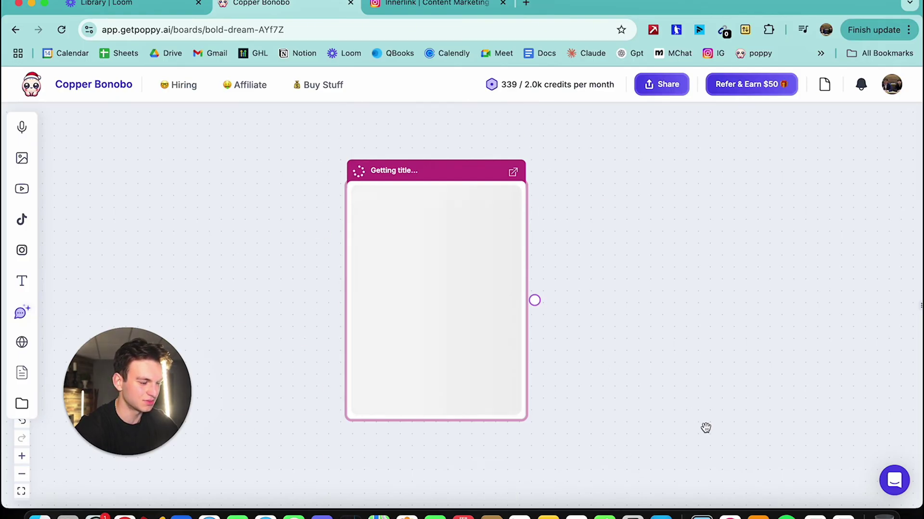
- Add the _innerlink "Instagram will now tell you" reel from Instagram to the Poppy board
{"action": "left_click", "coordinate": [431, 4]}
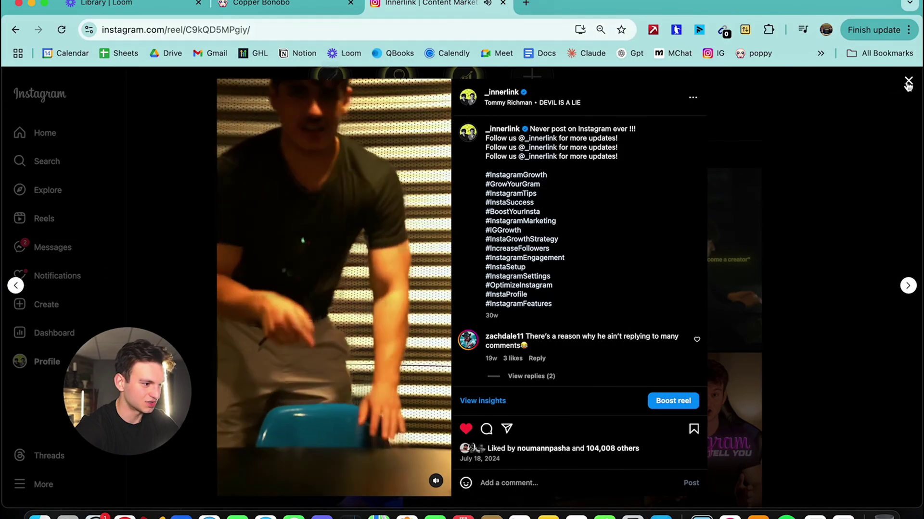
{"action": "left_click", "coordinate": [907, 82]}
{"action": "scroll", "coordinate": [695, 309], "scroll_direction": "down", "scroll_amount": 3}
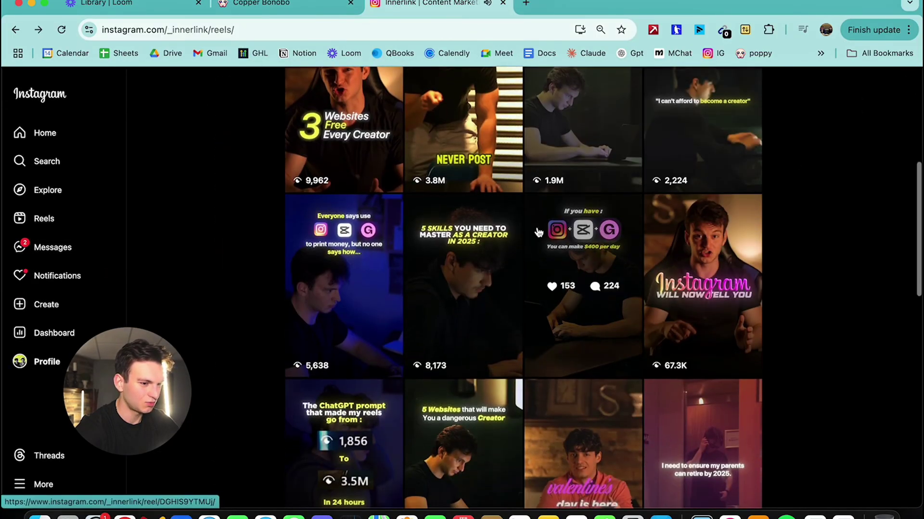
{"action": "scroll", "coordinate": [827, 257], "scroll_direction": "down", "scroll_amount": 1}
{"action": "left_click", "coordinate": [684, 209]}
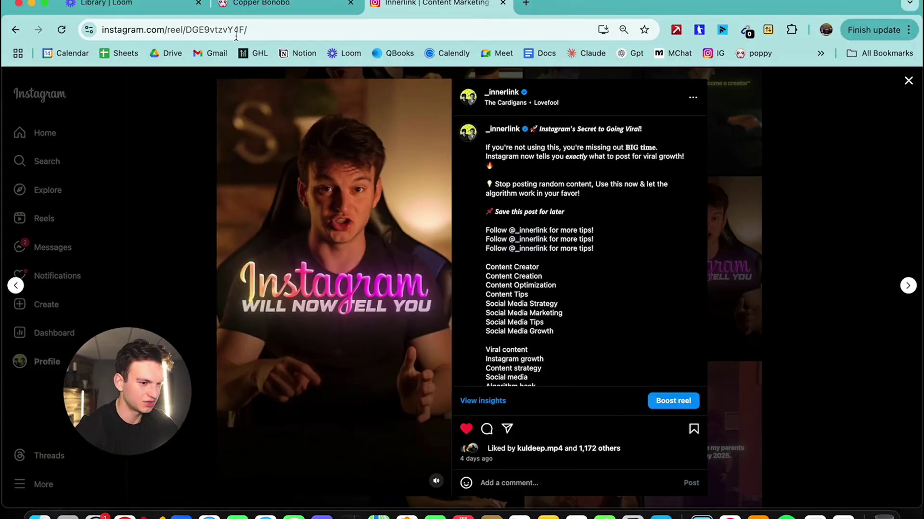
{"action": "left_click", "coordinate": [236, 30]}
{"action": "left_click", "coordinate": [270, 5]}
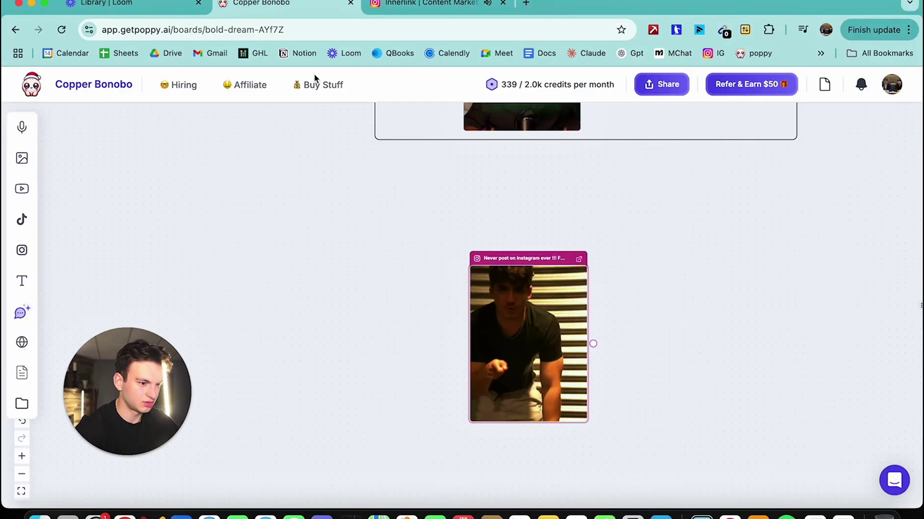
{"action": "key", "text": "super+v"}
- Add the _innerlink "24 HRS using ChatGPT" reel from Instagram to the Poppy board
{"action": "key", "text": "ctrl+Tab"}
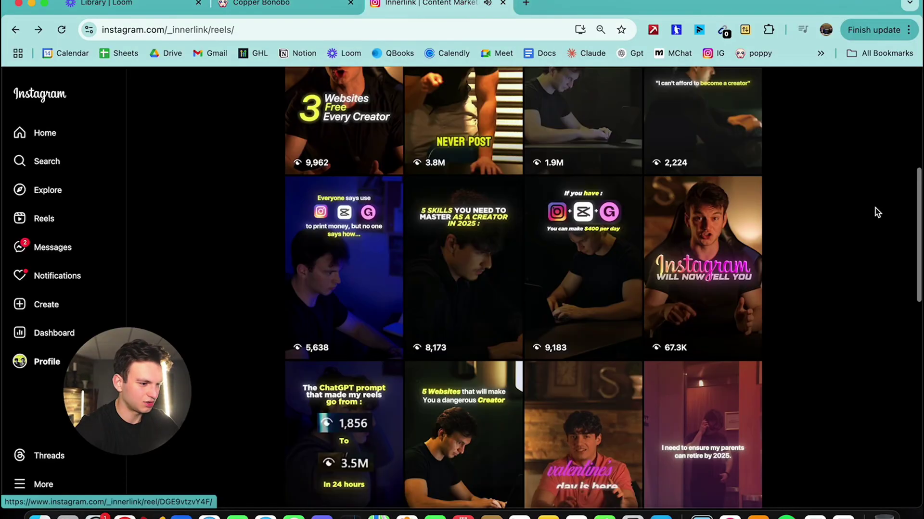
{"action": "scroll", "coordinate": [879, 226], "scroll_direction": "down", "scroll_amount": 3}
{"action": "scroll", "coordinate": [879, 226], "scroll_direction": "down", "scroll_amount": 5}
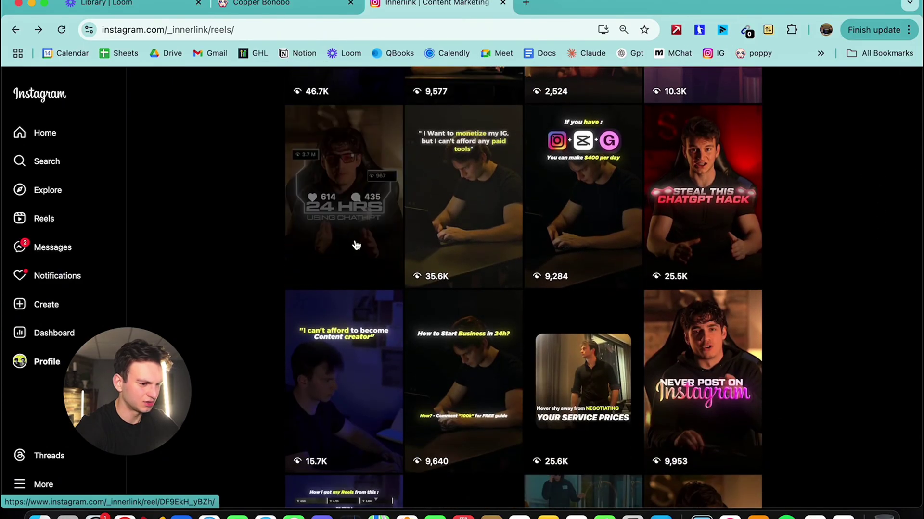
{"action": "left_click", "coordinate": [356, 245]}
{"action": "left_click", "coordinate": [268, 30]}
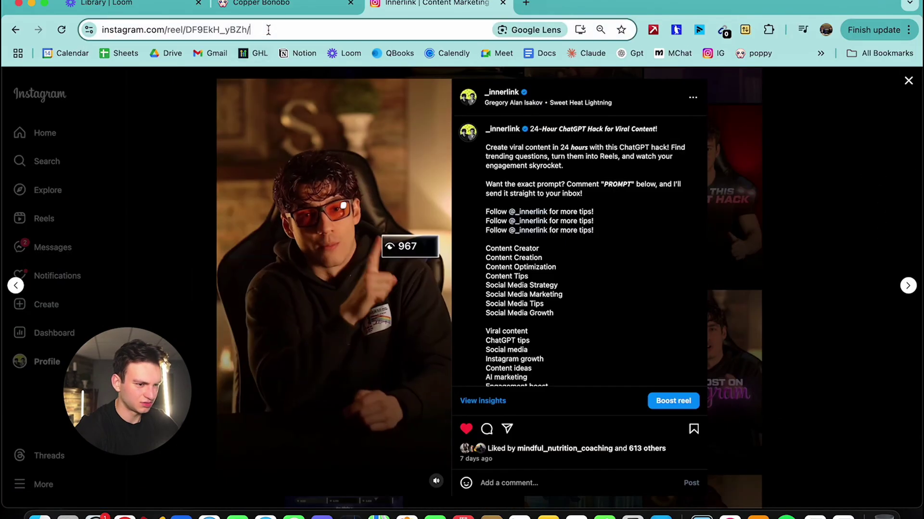
{"action": "left_click", "coordinate": [277, 4]}
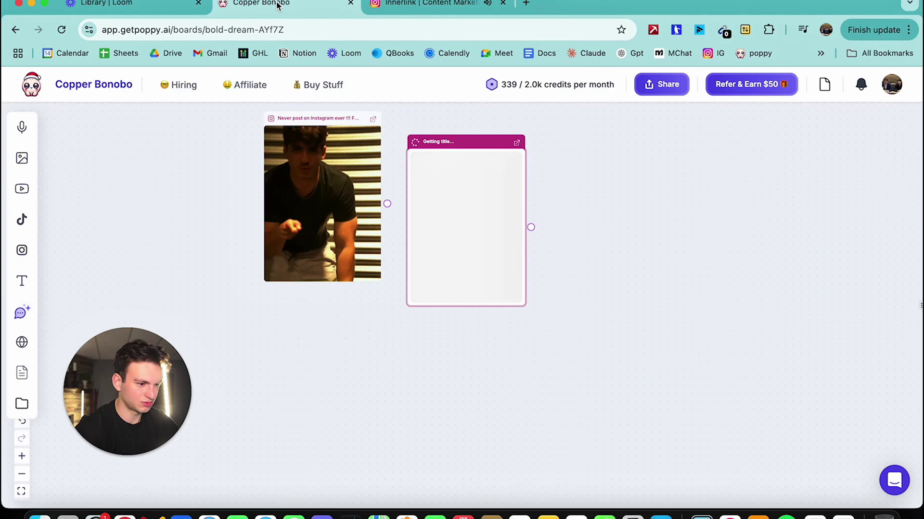
{"action": "key", "text": "cmd+v"}
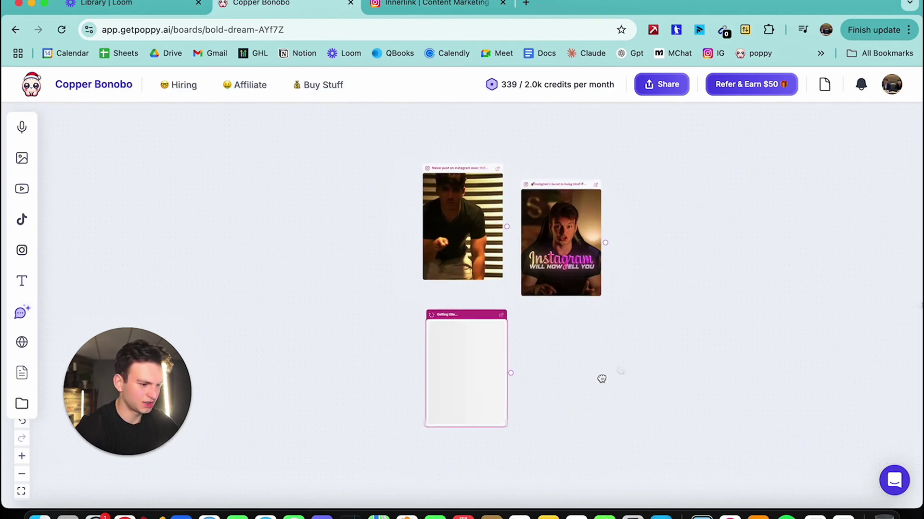
- Create a second, enlarged group beside the new reels and move the three _innerlink reels into it
{"action": "left_click", "coordinate": [23, 405]}
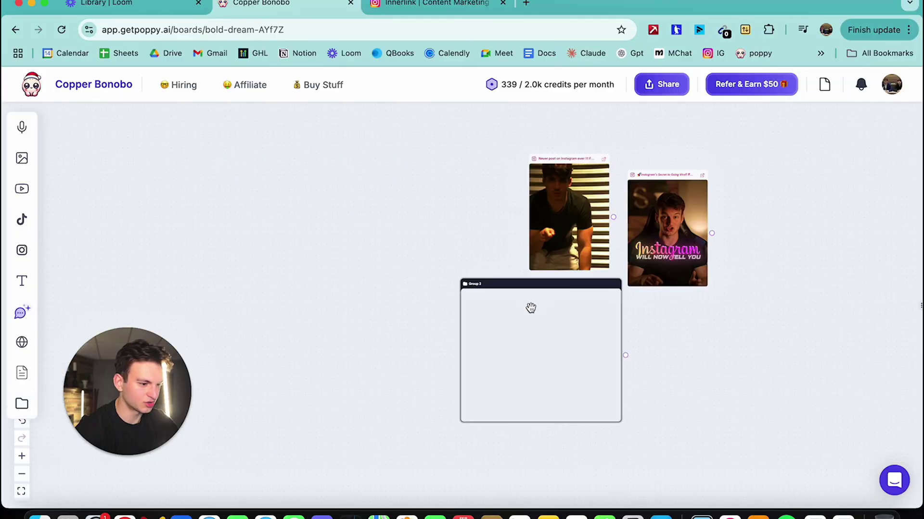
{"action": "left_click_drag", "start_coordinate": [420, 346], "coordinate": [462, 379]}
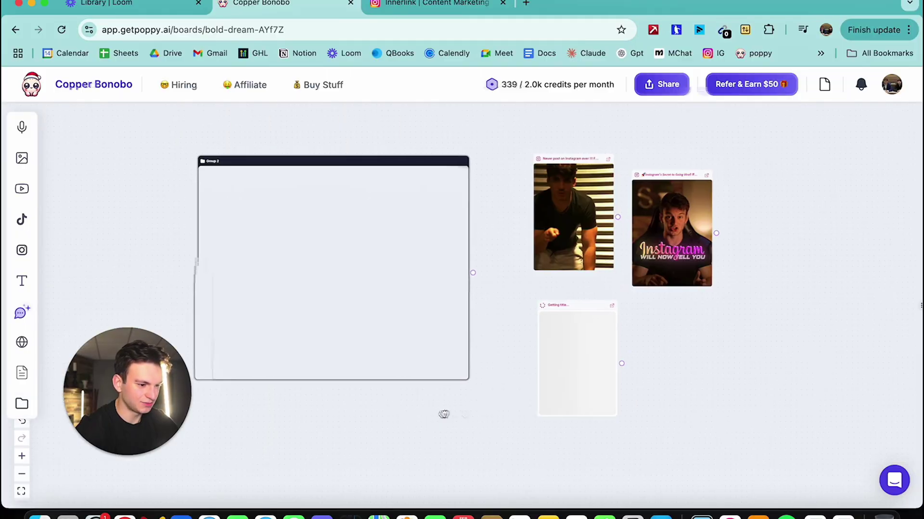
{"action": "left_click_drag", "start_coordinate": [636, 131], "coordinate": [307, 147]}
{"action": "left_click_drag", "start_coordinate": [737, 145], "coordinate": [426, 147]}
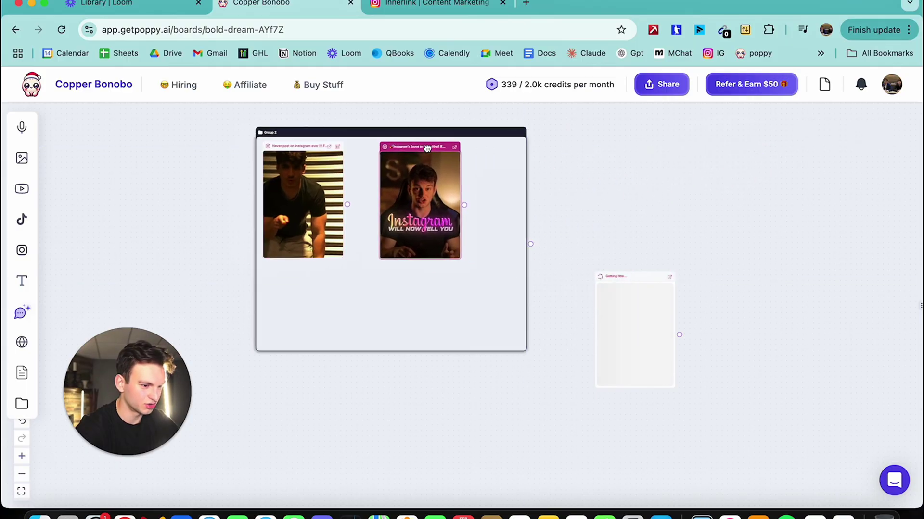
{"action": "left_click_drag", "start_coordinate": [616, 203], "coordinate": [592, 146]}
{"action": "left_click_drag", "start_coordinate": [611, 220], "coordinate": [470, 200]}
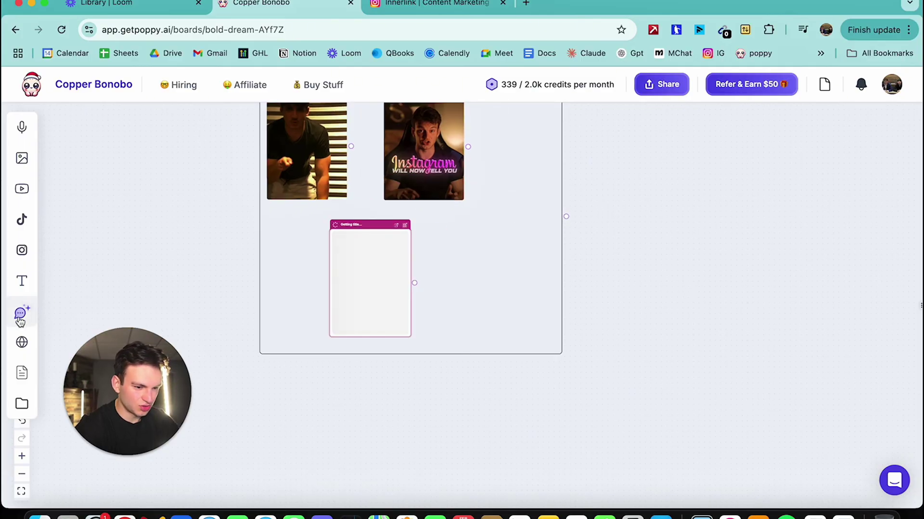
- Add an AI Assistant chat beside the second group and connect the group to it
{"action": "left_click", "coordinate": [20, 317]}
{"action": "left_click_drag", "start_coordinate": [449, 263], "coordinate": [624, 136]}
{"action": "left_click_drag", "start_coordinate": [451, 198], "coordinate": [558, 228]}
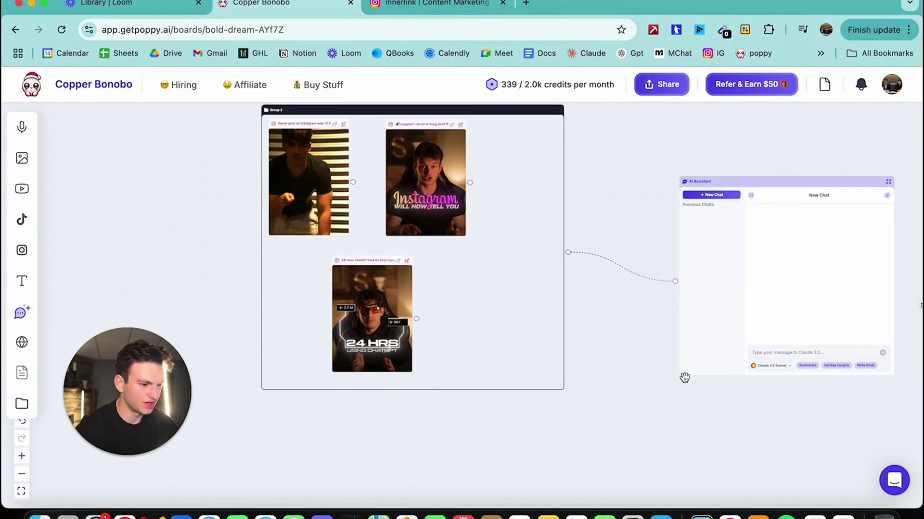
- Ask the AI chat connected to the _innerlink reels group "Can you see these videos?"
{"action": "left_click", "coordinate": [606, 329]}
{"action": "type", "text": "q"}
{"action": "type", "text": "see these v"}
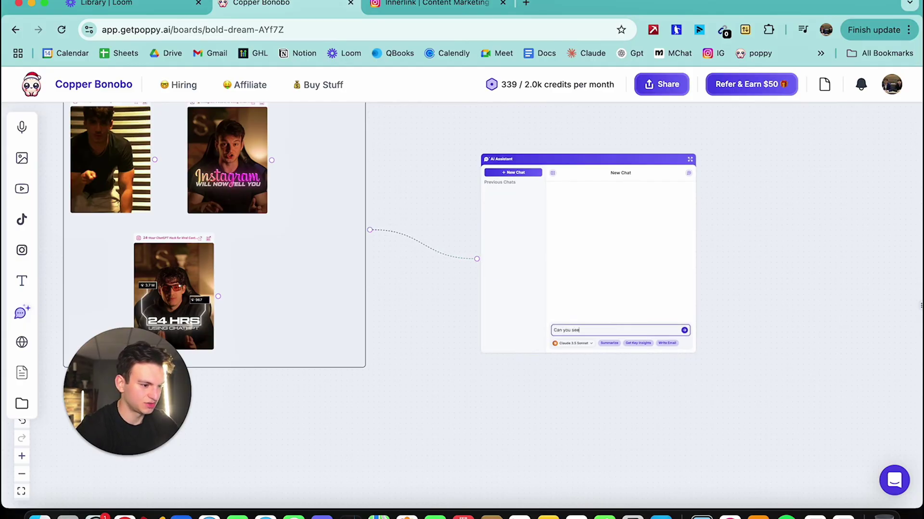
{"action": "type", "text": "ideos?"}
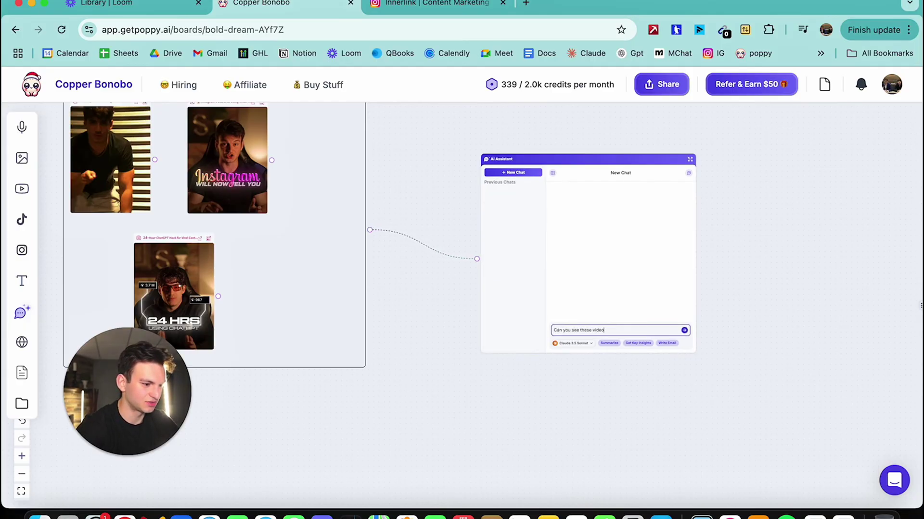
{"action": "key", "text": "Return"}
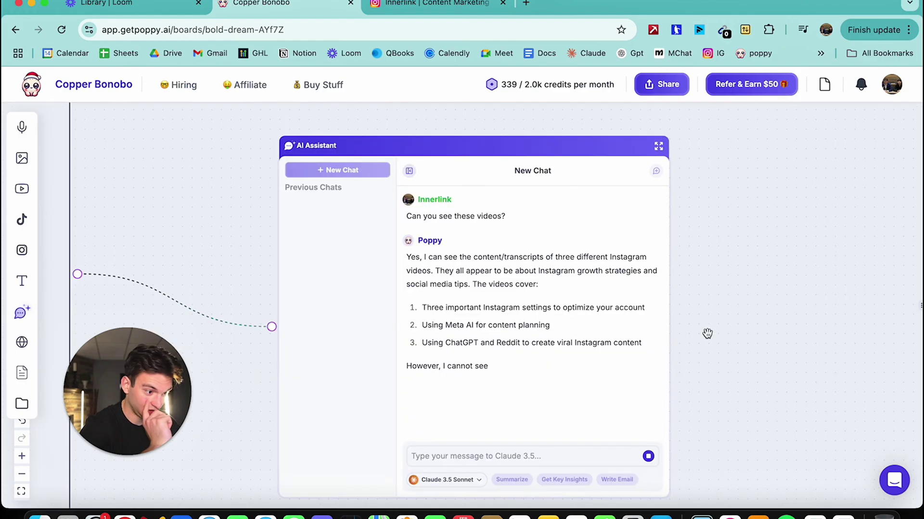
- Ask the same chat "Nice this is my brand, can you tell me about my tonality and how I speak in my videos?"
{"action": "scroll", "coordinate": [707, 332], "scroll_direction": "down", "scroll_amount": 3}
{"action": "scroll", "coordinate": [708, 334], "scroll_direction": "down", "scroll_amount": 5}
{"action": "left_click", "coordinate": [595, 297]}
{"action": "type", "text": "Nice this is m"}
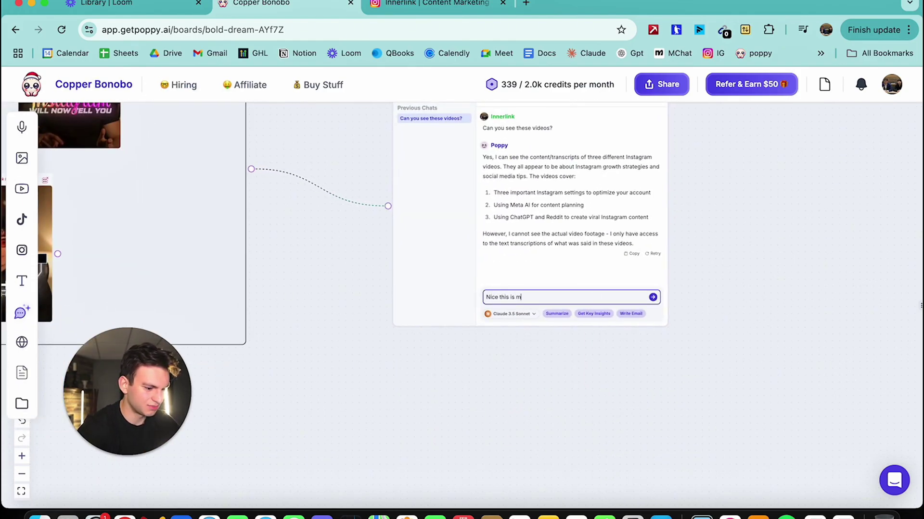
{"action": "type", "text": "y brand"}
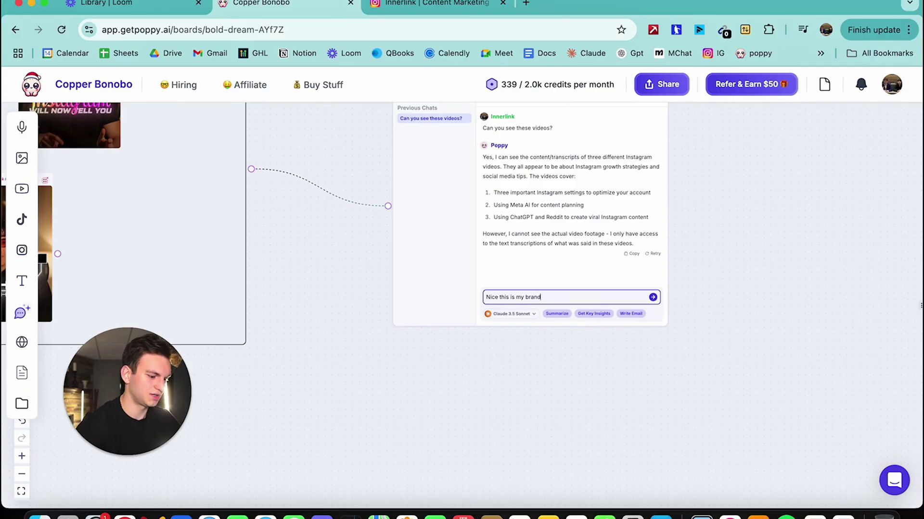
{"action": "type", "text": ","}
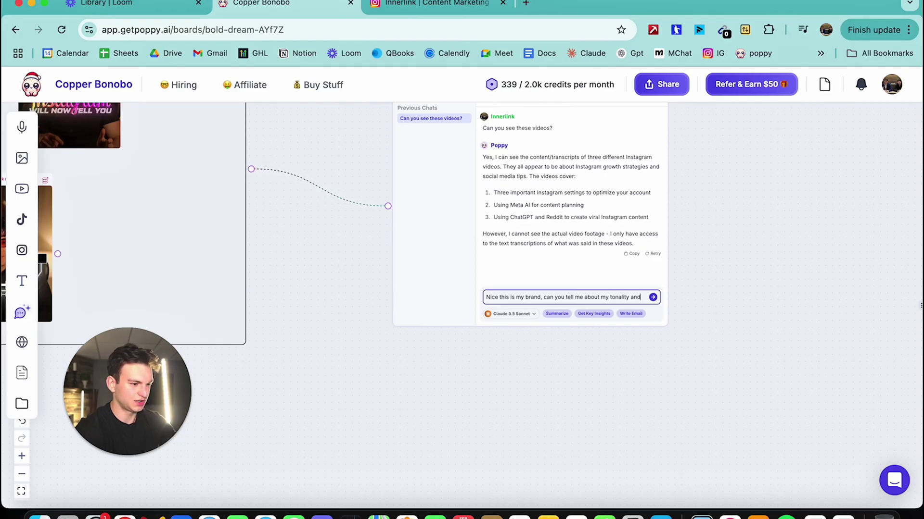
{"action": "type", "text": "how"}
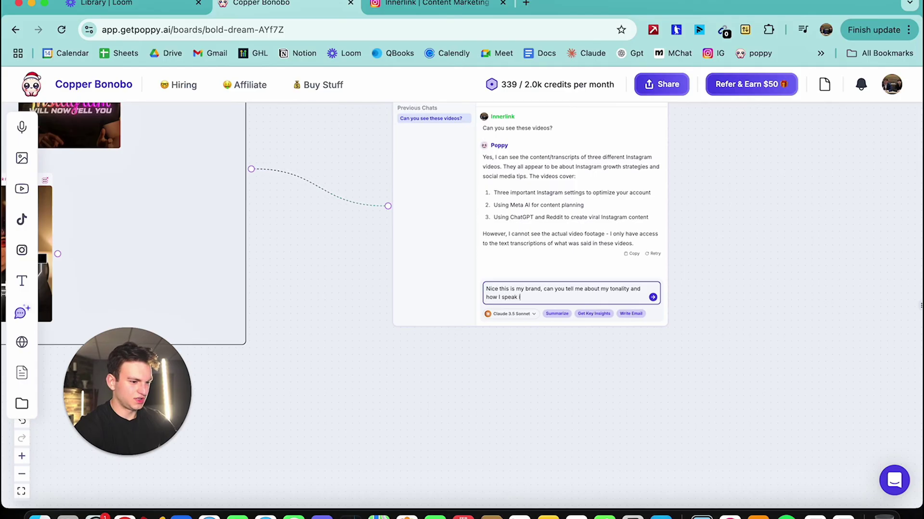
{"action": "type", "text": "I speak in my videos"}
{"action": "key", "text": "Return"}
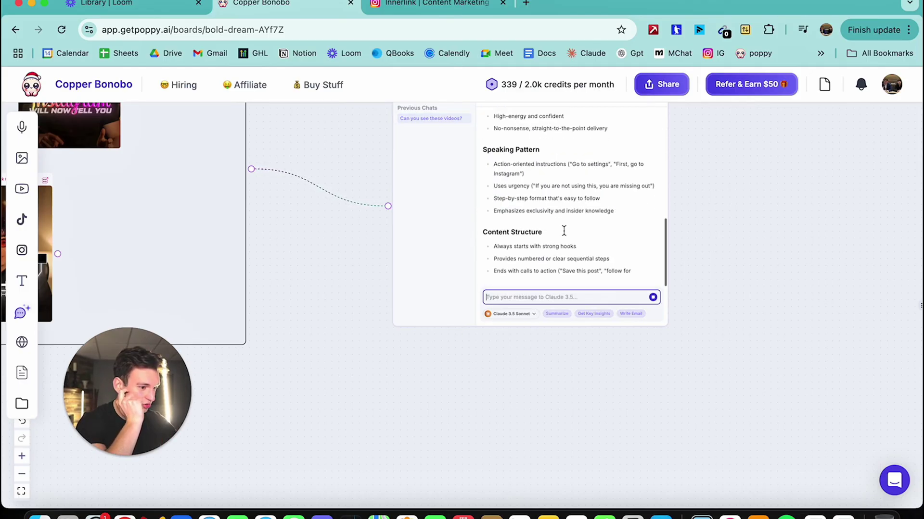
- Read the chat's reply on tone characteristics, speaking pattern, content structure and brand voice
{"action": "scroll", "coordinate": [564, 230], "scroll_direction": "up", "scroll_amount": 5}
{"action": "scroll", "coordinate": [548, 198], "scroll_direction": "up", "scroll_amount": 3}
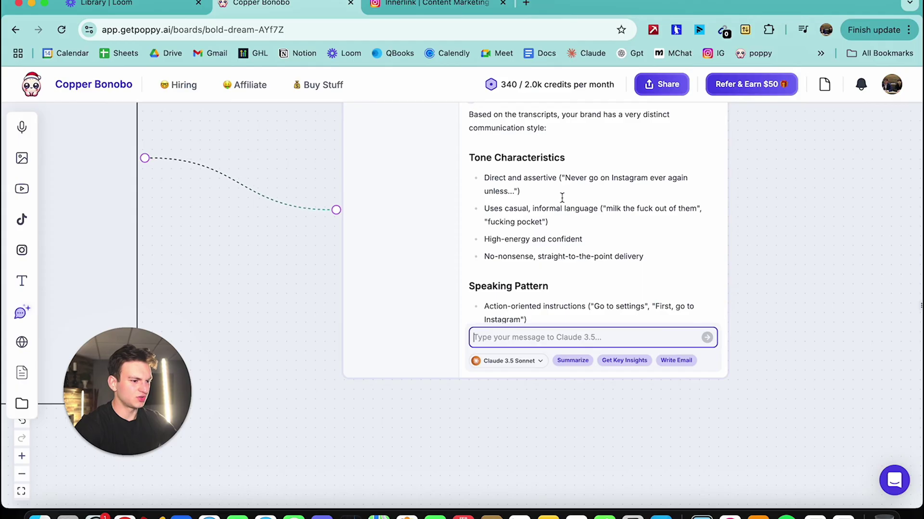
{"action": "left_click", "coordinate": [607, 211]}
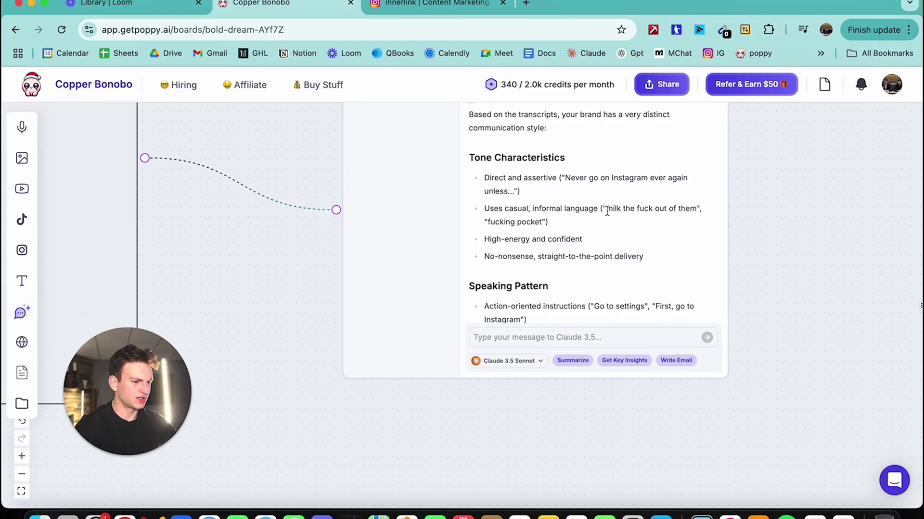
{"action": "left_click_drag", "start_coordinate": [607, 210], "coordinate": [618, 221]}
{"action": "left_click", "coordinate": [560, 222]}
{"action": "scroll", "coordinate": [549, 221], "scroll_direction": "down", "scroll_amount": 2}
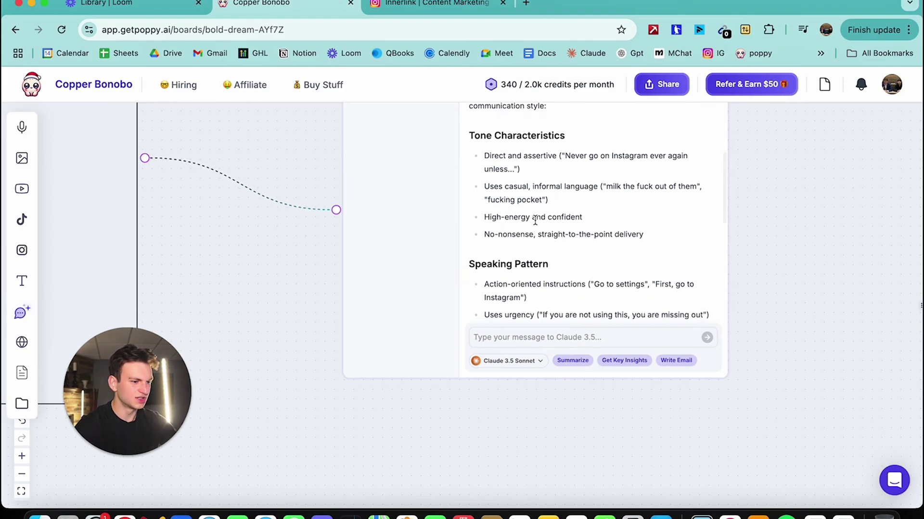
{"action": "scroll", "coordinate": [611, 225], "scroll_direction": "down", "scroll_amount": 2}
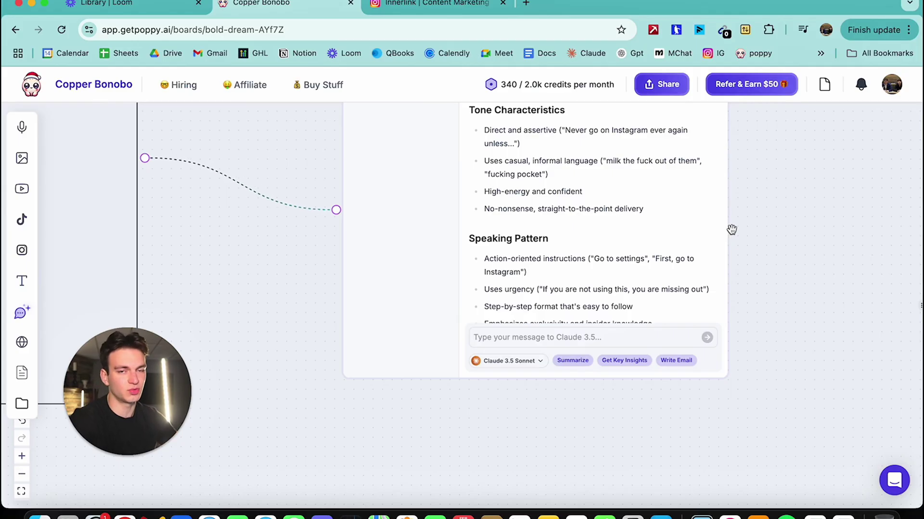
{"action": "scroll", "coordinate": [783, 260], "scroll_direction": "down", "scroll_amount": 3}
{"action": "scroll", "coordinate": [613, 231], "scroll_direction": "down", "scroll_amount": 5}
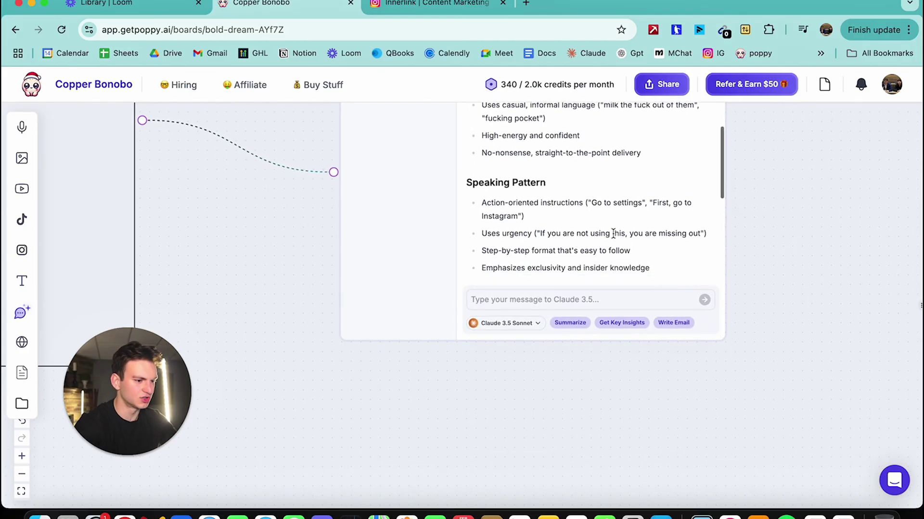
{"action": "scroll", "coordinate": [612, 251], "scroll_direction": "down", "scroll_amount": 2}
{"action": "scroll", "coordinate": [536, 429], "scroll_direction": "down", "scroll_amount": 3}
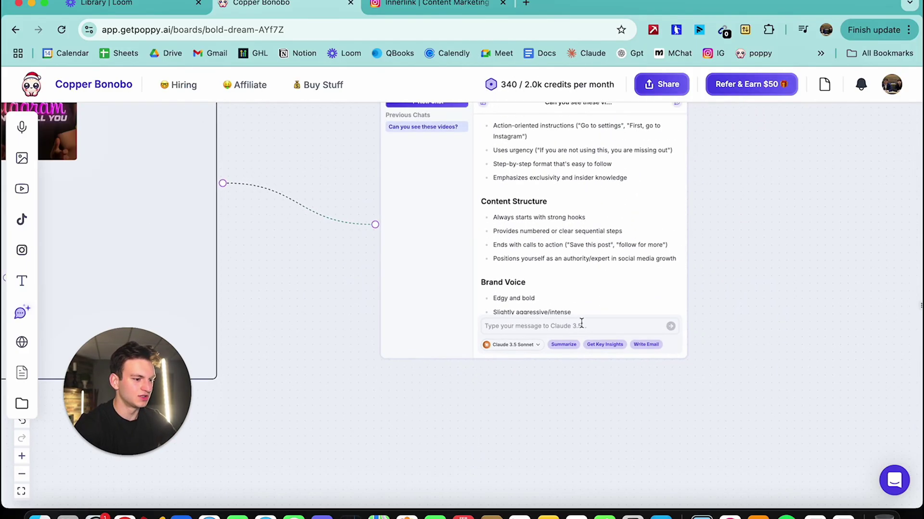
- Copy the reply's text from the Tone Characteristics heading through the last Brand Voice bullet
{"action": "scroll", "coordinate": [580, 278], "scroll_direction": "up", "scroll_amount": 6}
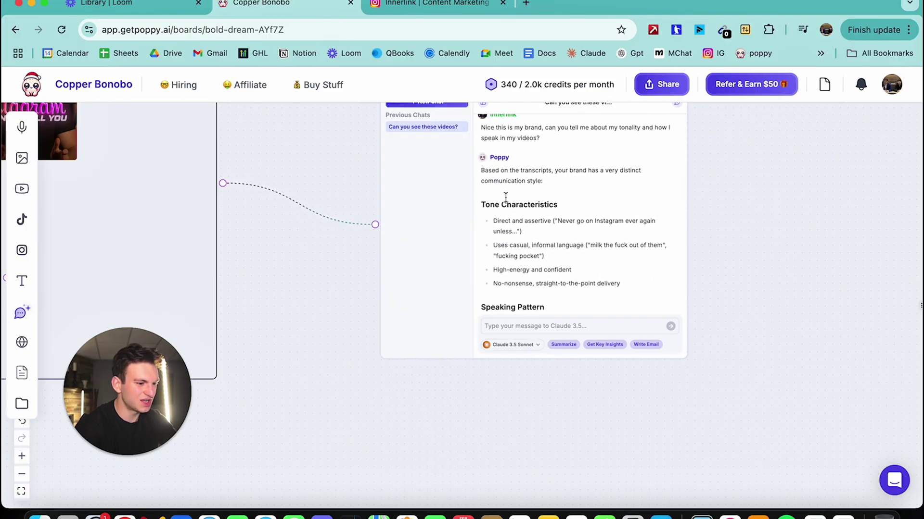
{"action": "scroll", "coordinate": [619, 415], "scroll_direction": "left", "scroll_amount": 5}
{"action": "left_click_drag", "start_coordinate": [620, 414], "coordinate": [310, 397]}
{"action": "scroll", "coordinate": [409, 231], "scroll_direction": "up", "scroll_amount": 3}
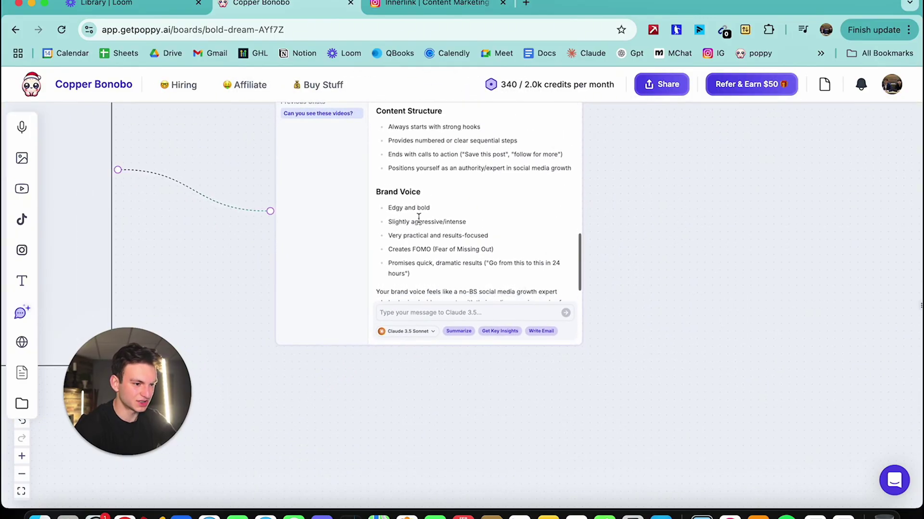
{"action": "scroll", "coordinate": [419, 218], "scroll_direction": "up", "scroll_amount": 3}
{"action": "left_click_drag", "start_coordinate": [375, 206], "coordinate": [422, 223]}
{"action": "scroll", "coordinate": [457, 288], "scroll_direction": "down", "scroll_amount": 5}
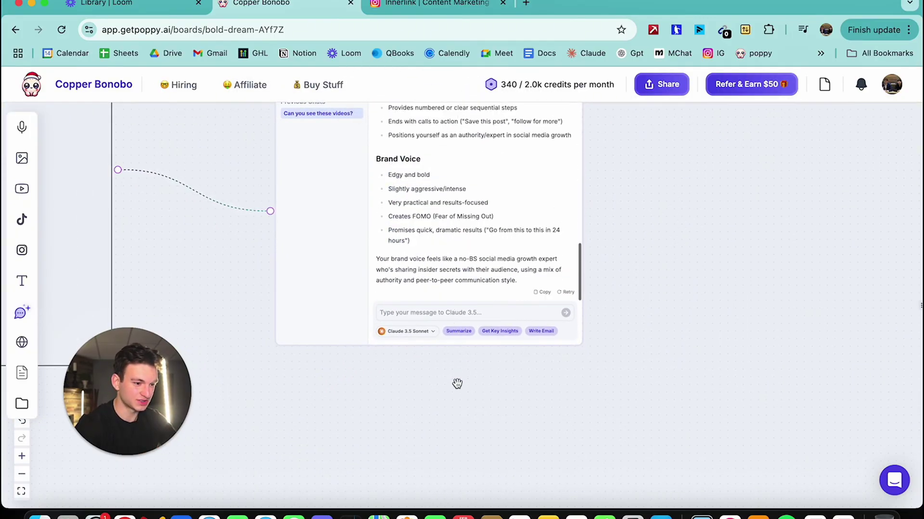
{"action": "left_click_drag", "start_coordinate": [517, 284], "coordinate": [424, 242]}
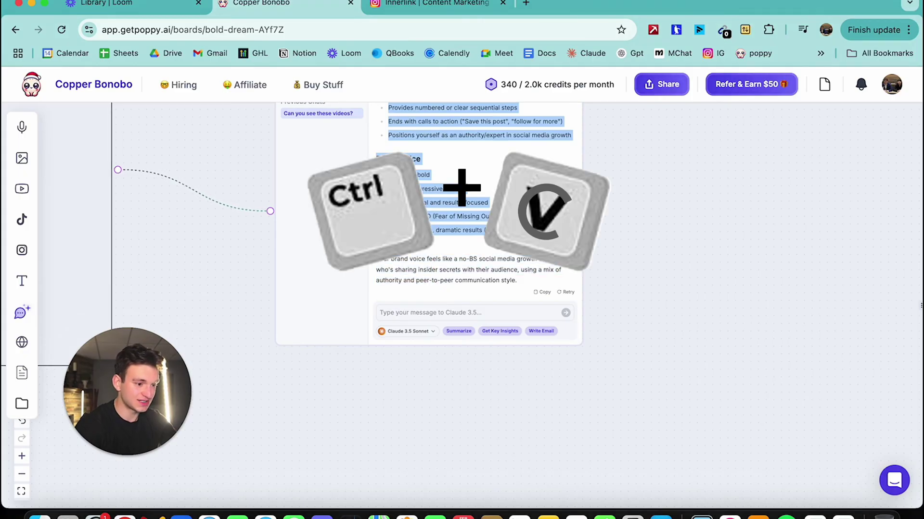
- Add a text box to the board beside the second AI chat and enlarge it to hold the copied analysis
{"action": "scroll", "coordinate": [158, 346], "scroll_direction": "down", "scroll_amount": 3}
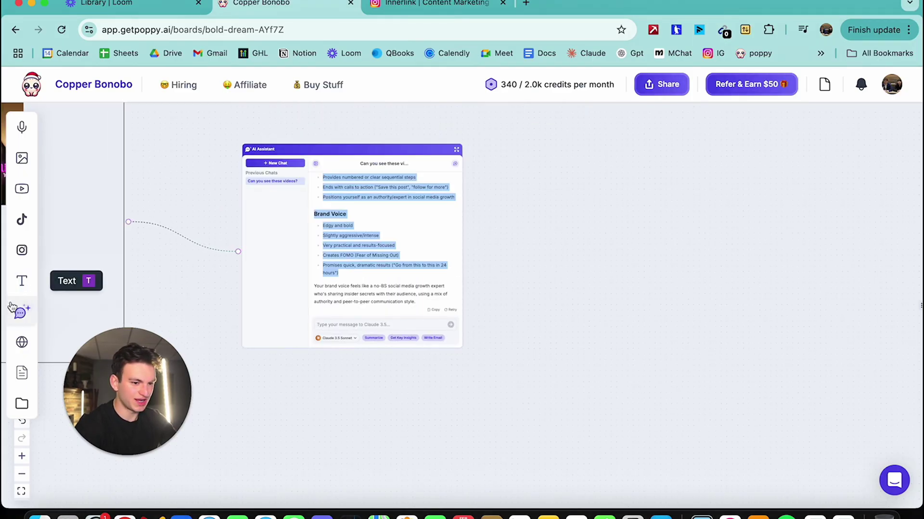
{"action": "left_click", "coordinate": [22, 283]}
{"action": "left_click", "coordinate": [505, 302]}
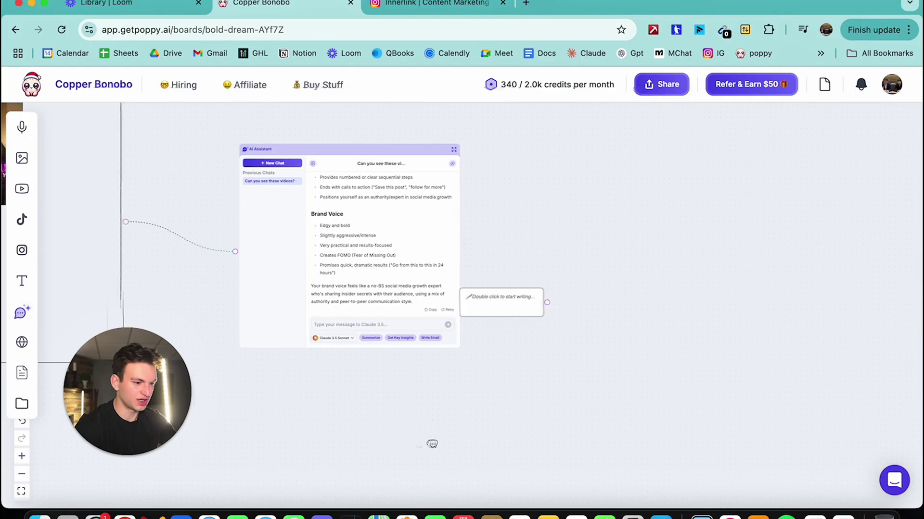
{"action": "scroll", "coordinate": [440, 318], "scroll_direction": "right", "scroll_amount": 3}
{"action": "scroll", "coordinate": [440, 319], "scroll_direction": "up", "scroll_amount": 3}
{"action": "left_click_drag", "start_coordinate": [416, 296], "coordinate": [495, 163]}
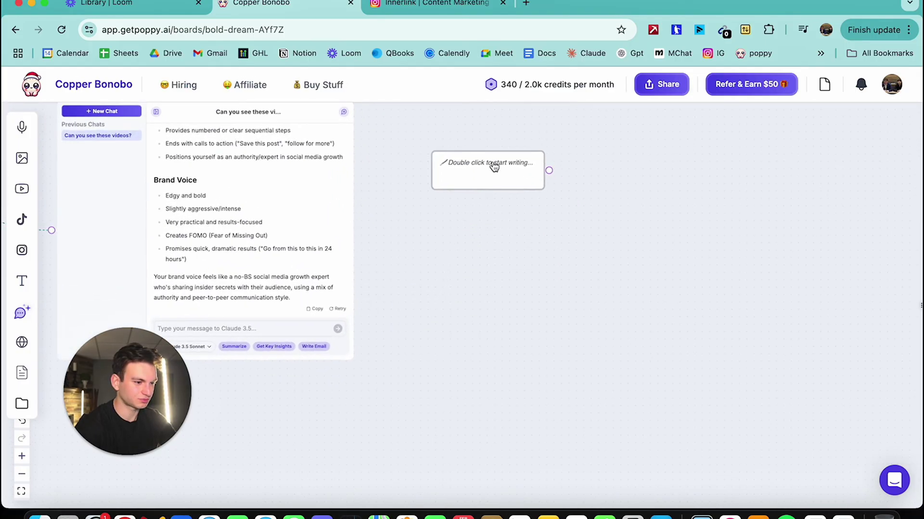
{"action": "left_click_drag", "start_coordinate": [545, 187], "coordinate": [759, 461]}
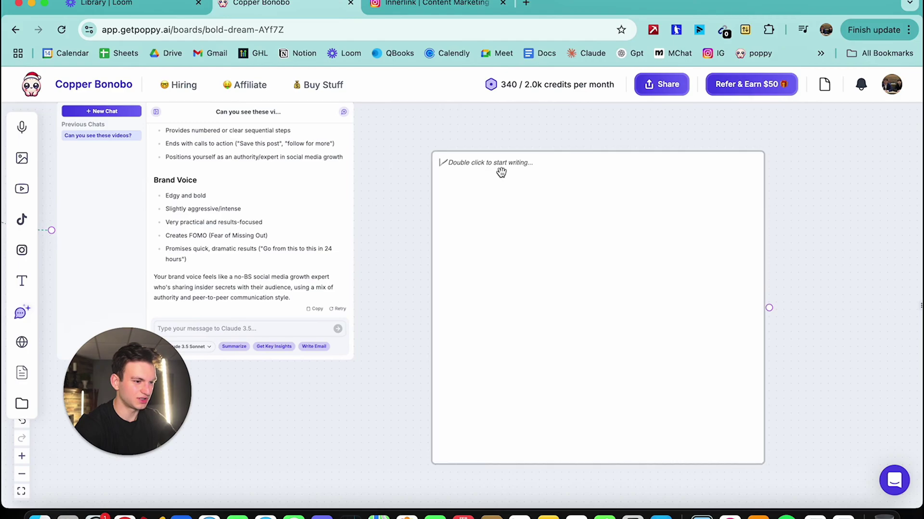
- Head the text box "My Brand:", paste the copied style analysis beneath it, and shift the box slightly away from the chat
{"action": "type", "text": "My Brand"}
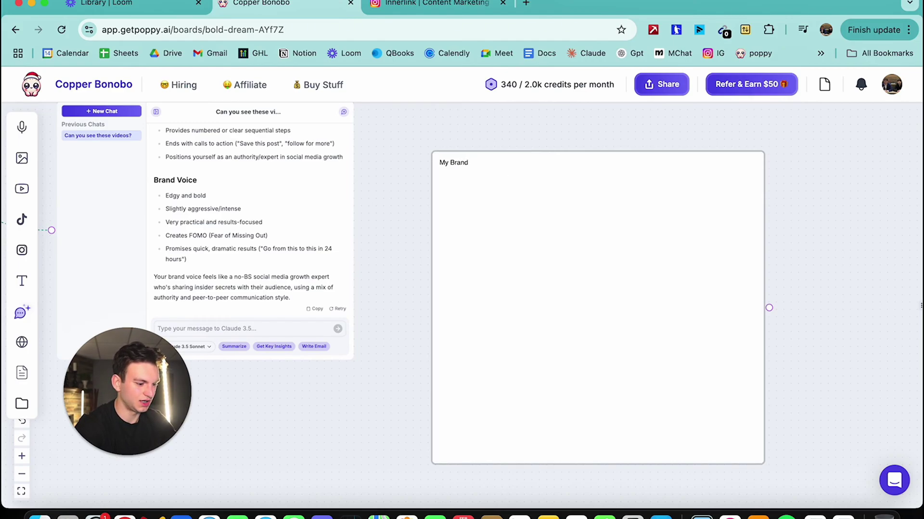
{"action": "type", "text": "Tone Characteristics • Direct and assertive (\"Never go on Instagram ever again unless...\") • Uses casual, informal language (\"milk the fuck out of them\", \"fucking pocket\") • High-energy and confident • No-nonsense, straight-to-the-point delivery Speaking Pattern • Action-oriented instructions (\"Go to settings\", \"First, go to Instagram\") • Uses urgency (\"If you are not using this, you are missing out\") • Step-by-step format that's easy to follow • Emphasizes exclusivity and insider knowledge Content Structure • Always starts with strong hooks • Provides numbered or clear sequential steps • Ends with calls to action (\"Save this post\", \"follow for more\") • Positions yourself as an authority/expert in social media growth Brand Voice • Edgy and bold • Slightly aggressive/intense • Very practical and results-focused • Creates FOMO (Fear of Missing Out) • Promises quick, dramatic results (\"Go from this to this in 24 hours\")"}
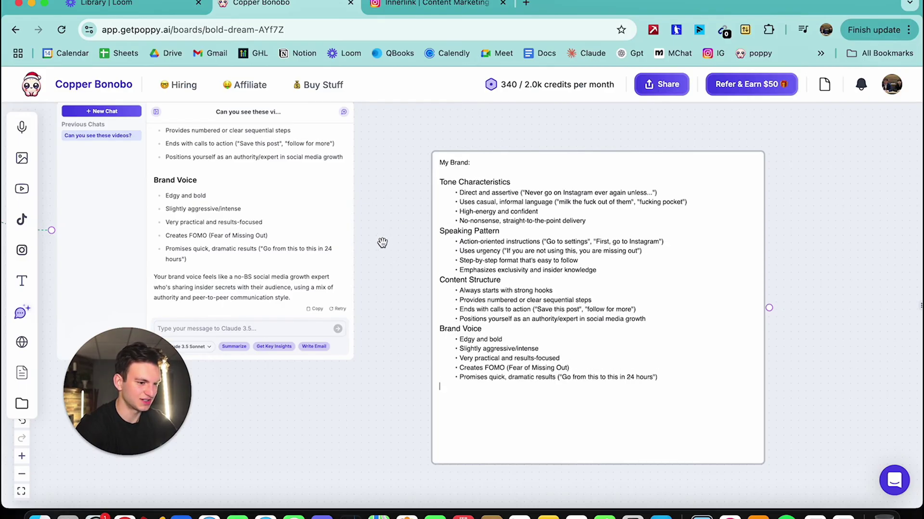
{"action": "scroll", "coordinate": [382, 243], "scroll_direction": "down", "scroll_amount": 5}
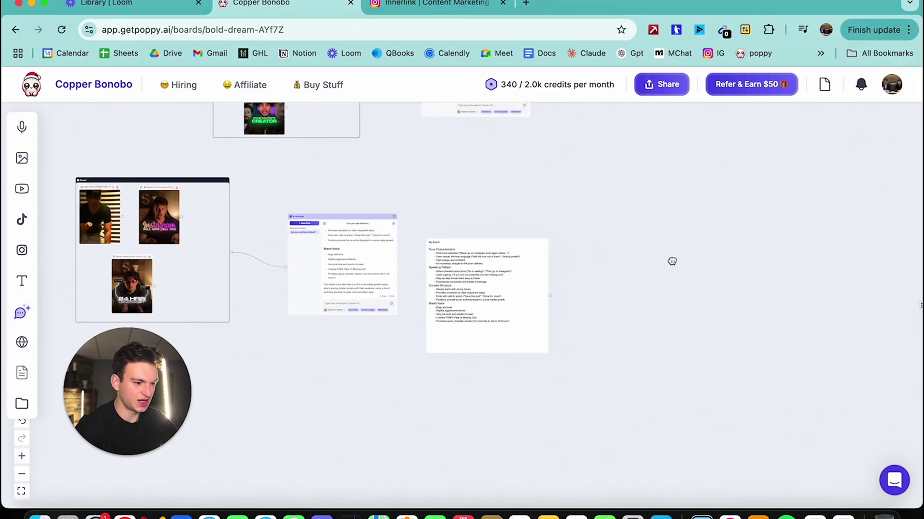
{"action": "left_click_drag", "start_coordinate": [533, 274], "coordinate": [552, 247]}
{"action": "left_click_drag", "start_coordinate": [614, 247], "coordinate": [663, 235]}
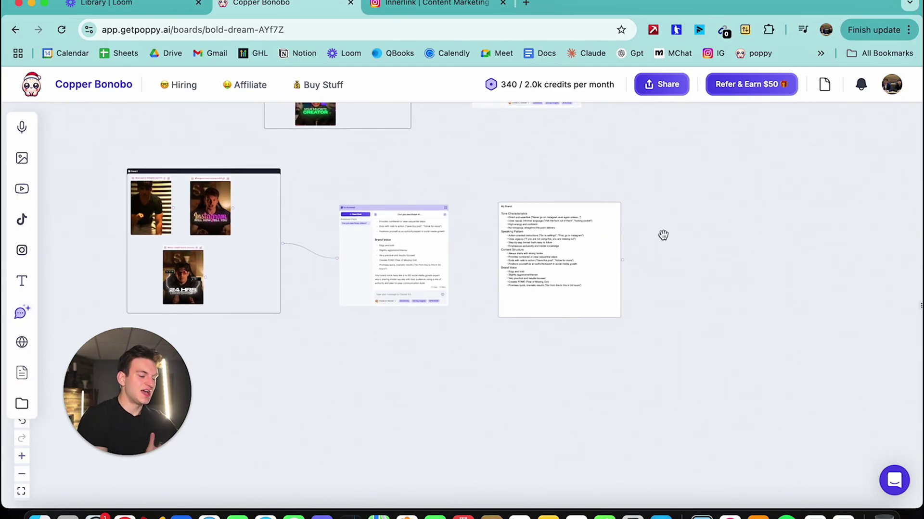
- Ask the other creators' chat "based off all these videos what are the top things i should talk about in my next video to make it go viral"
{"action": "left_click_drag", "start_coordinate": [659, 210], "coordinate": [706, 376]}
{"action": "scroll", "coordinate": [565, 303], "scroll_direction": "up", "scroll_amount": 5}
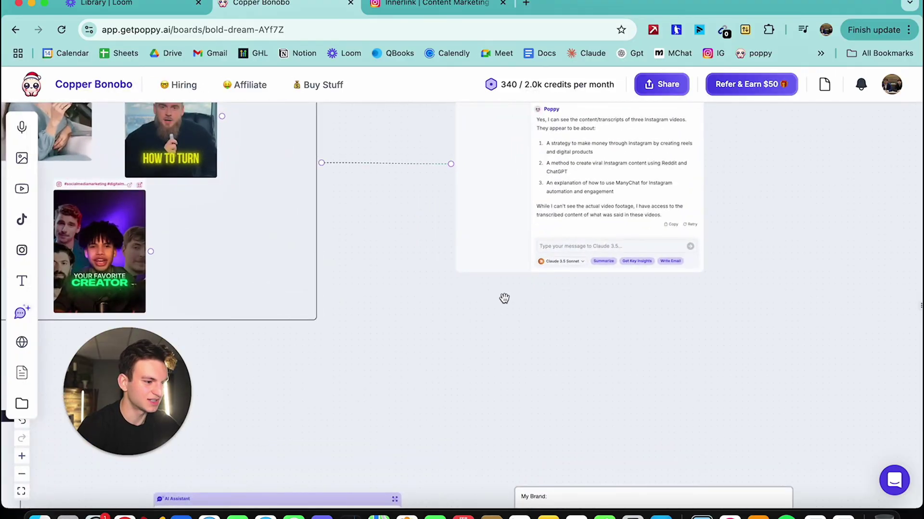
{"action": "left_click_drag", "start_coordinate": [504, 299], "coordinate": [589, 343]}
{"action": "left_click", "coordinate": [701, 288]}
{"action": "type", "text": "based off all"}
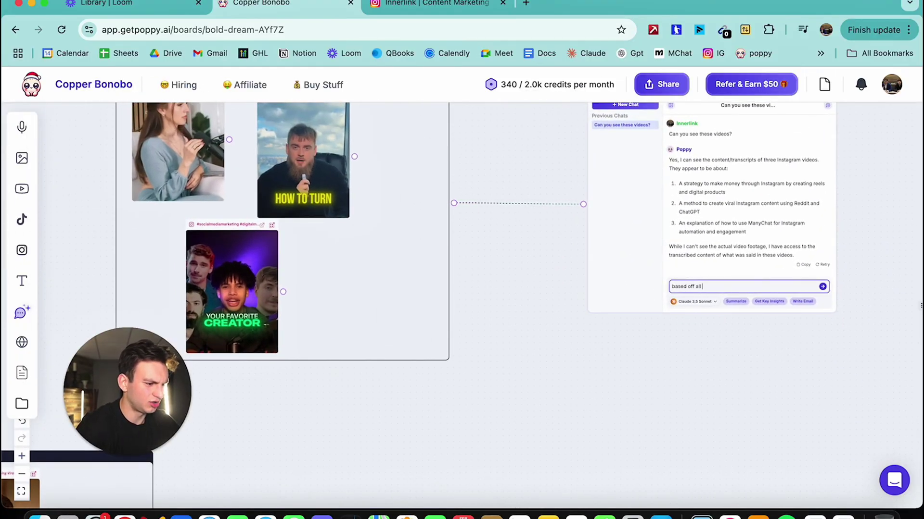
{"action": "type", "text": " these videos what are the top things i sho"}
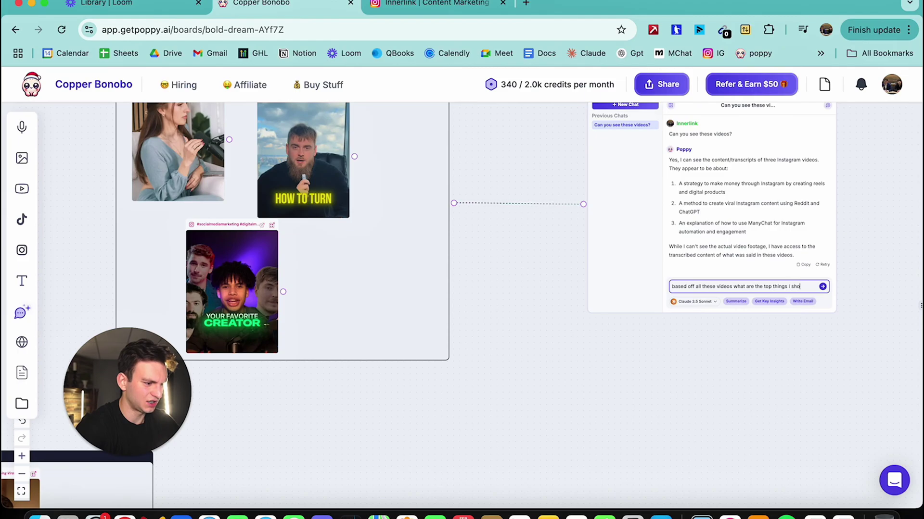
{"action": "type", "text": "alk about in my next video to make it go viral"}
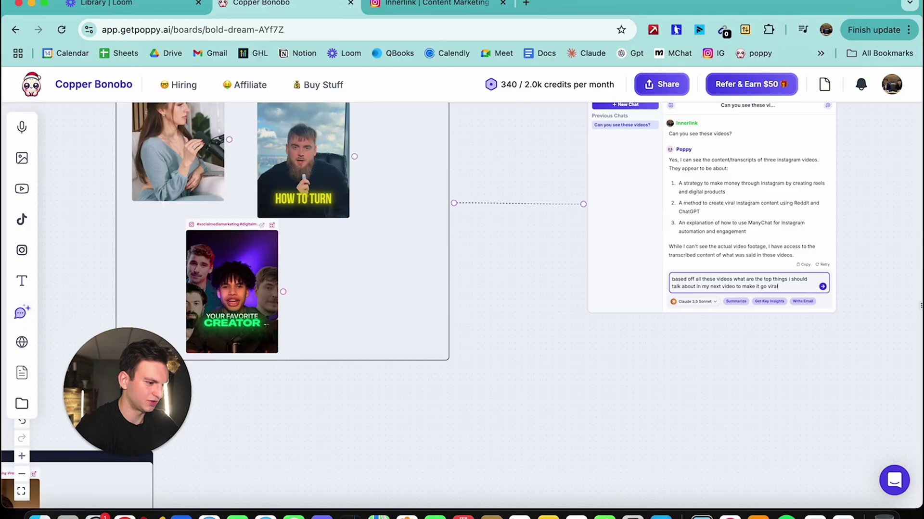
{"action": "key", "text": "Return"}
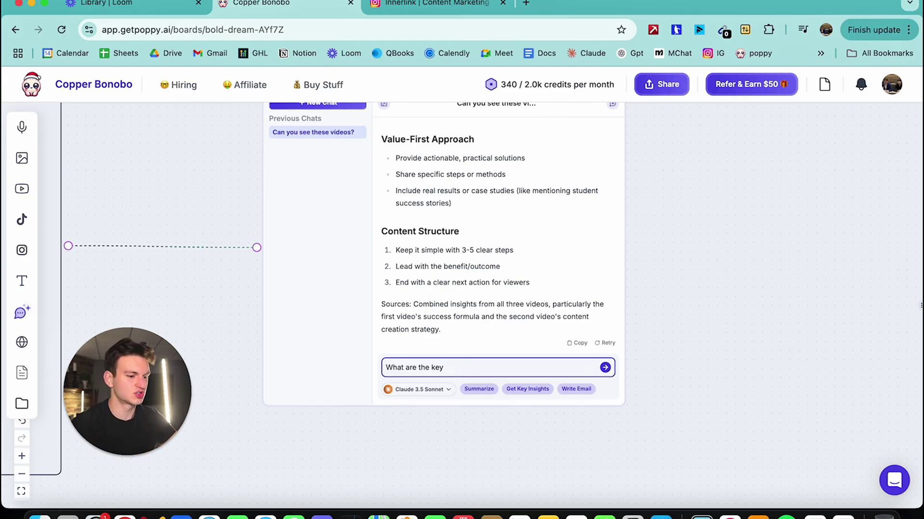
- Ask the other creators' chat "What are the key steps and the main points i should talk about based off these videos?"
{"action": "type", "text": "ps and the main"}
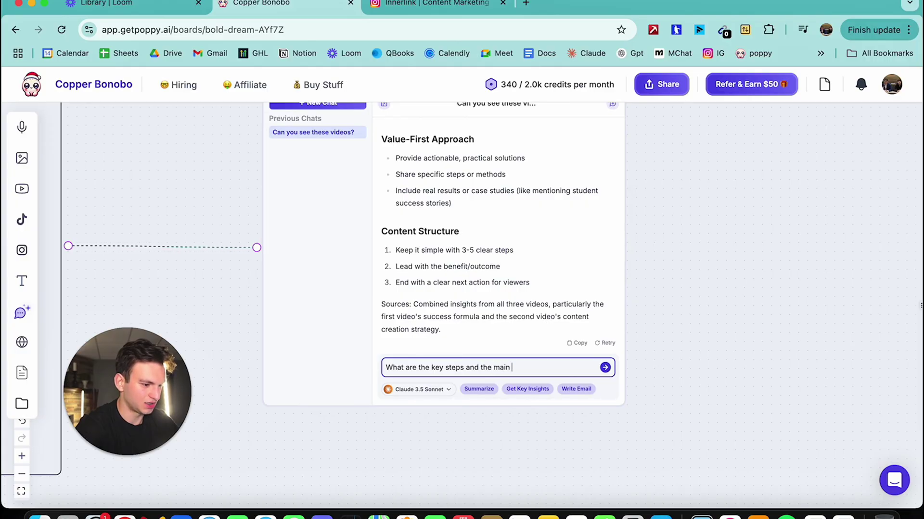
{"action": "type", "text": " points i shou"}
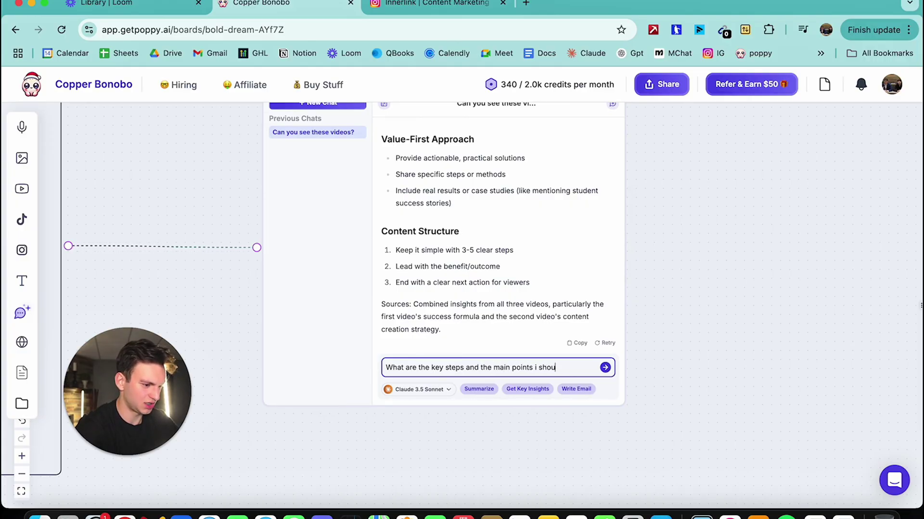
{"action": "type", "text": "ld talk about"}
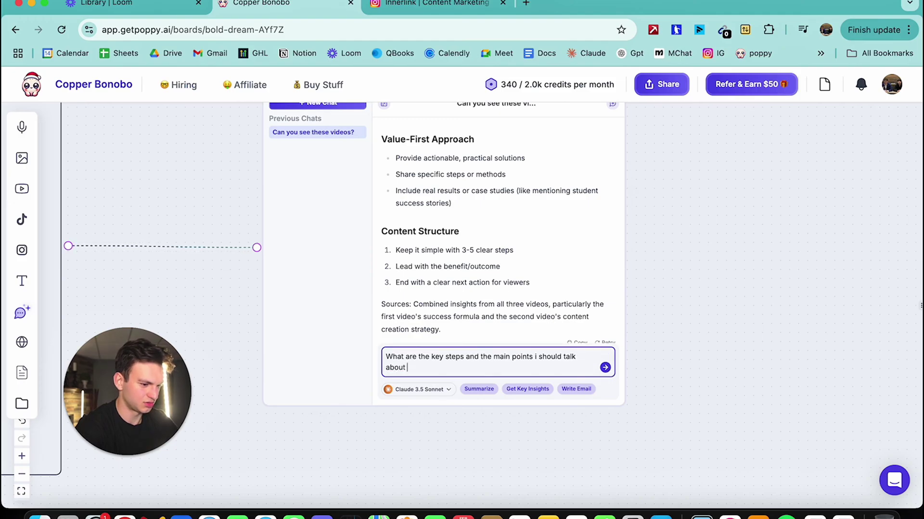
{"action": "type", "text": " based off these videos"}
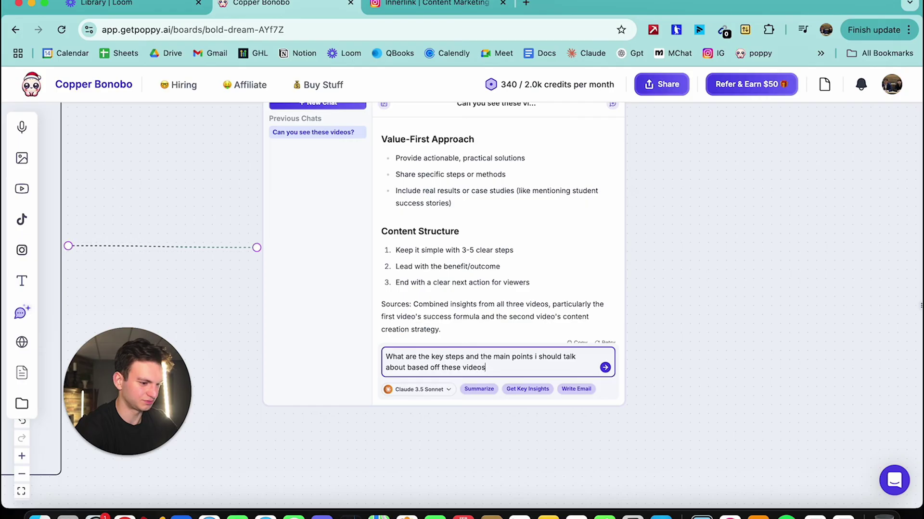
{"action": "key", "text": "Return"}
- Add a text box beside the other creators' chat, enlarge it, and head it "Key Steps:"
{"action": "scroll", "coordinate": [598, 311], "scroll_direction": "down", "scroll_amount": 3}
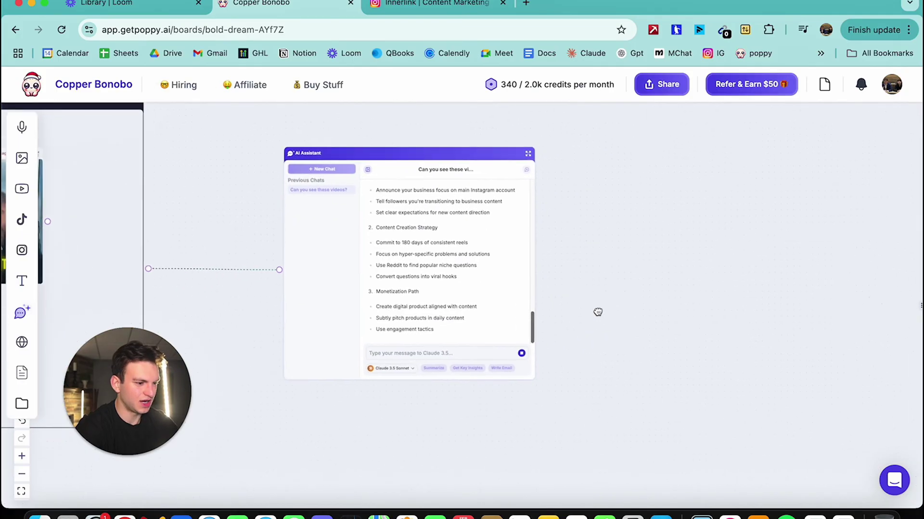
{"action": "left_click_drag", "start_coordinate": [22, 281], "coordinate": [447, 286]}
{"action": "left_click_drag", "start_coordinate": [524, 303], "coordinate": [827, 401]}
{"action": "double_click", "coordinate": [693, 184]}
{"action": "type", "text": "Key Steps:"}
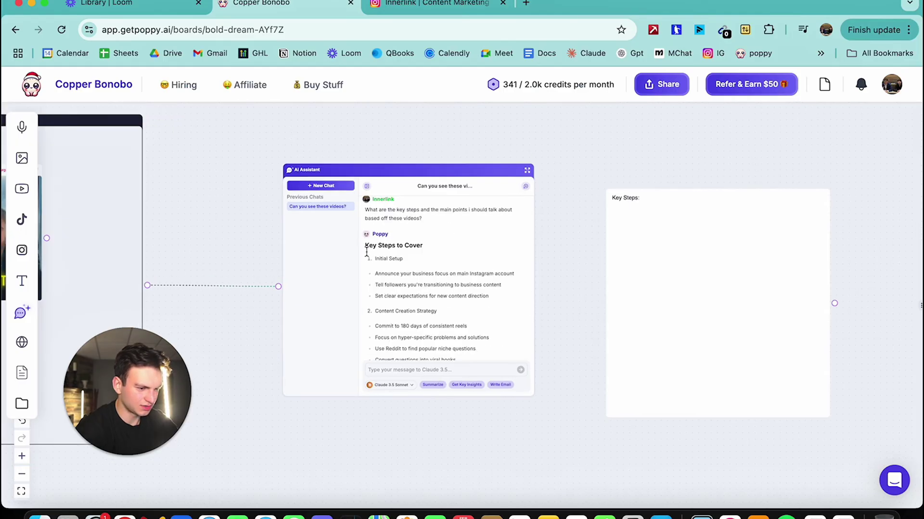
- Copy the reply's key steps and main points, paste them beneath the "Key Steps:" heading, and enlarge the text box to fit
{"action": "left_click_drag", "start_coordinate": [372, 258], "coordinate": [486, 325]}
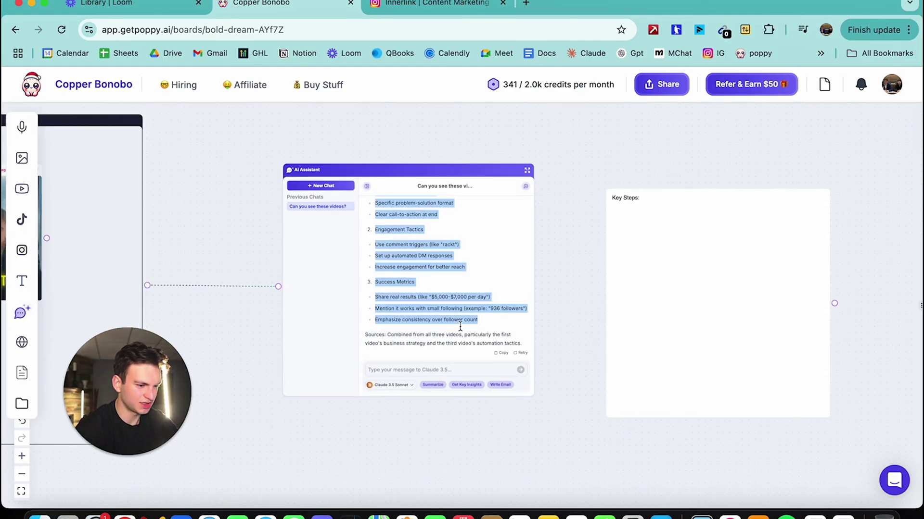
{"action": "key", "text": "super+c"}
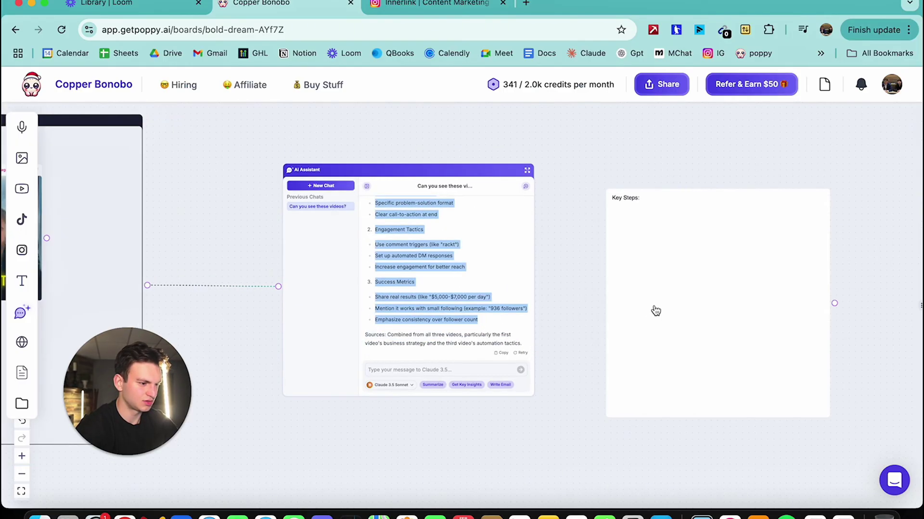
{"action": "left_click", "coordinate": [655, 289]}
{"action": "left_click", "coordinate": [654, 230]}
{"action": "key", "text": "super+v"}
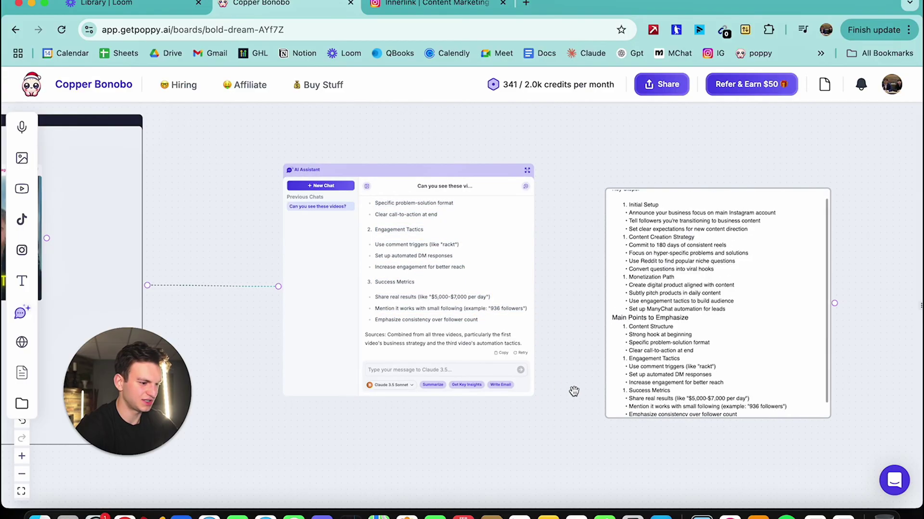
{"action": "left_click_drag", "start_coordinate": [783, 437], "coordinate": [675, 295]}
{"action": "scroll", "coordinate": [614, 295], "scroll_direction": "down", "scroll_amount": 5}
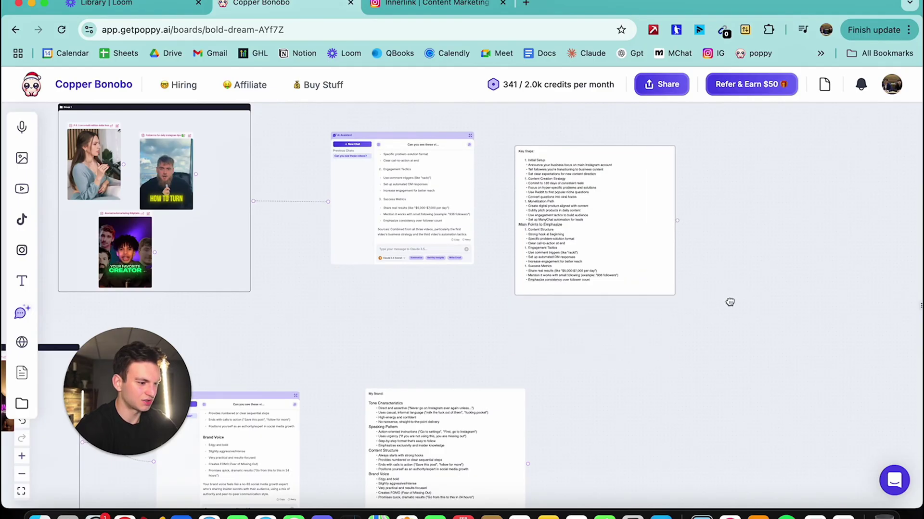
{"action": "scroll", "coordinate": [728, 302], "scroll_direction": "down", "scroll_amount": 5}
{"action": "left_click_drag", "start_coordinate": [719, 350], "coordinate": [754, 204]}
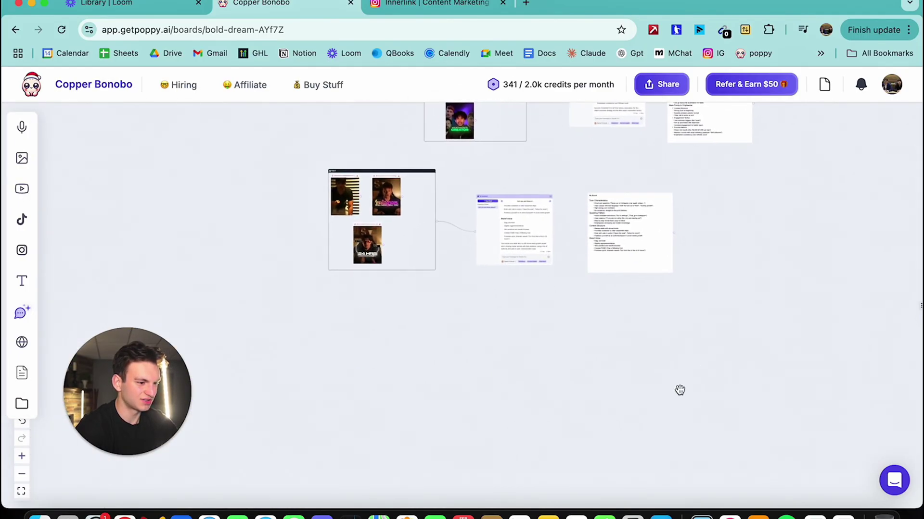
{"action": "left_click", "coordinate": [526, 6]}
{"action": "type", "text": "youtube"}
{"action": "key", "text": "Return"}
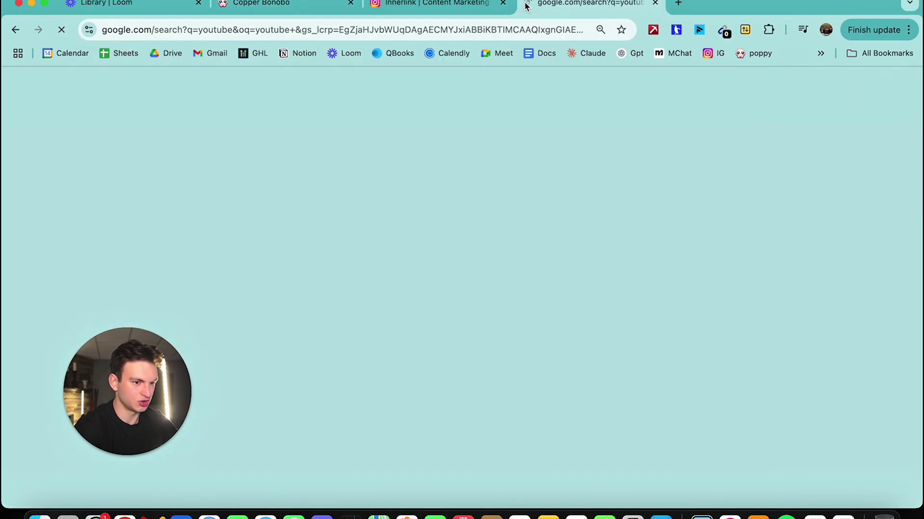
{"action": "left_click", "coordinate": [448, 4]}
{"action": "left_click", "coordinate": [284, 4]}
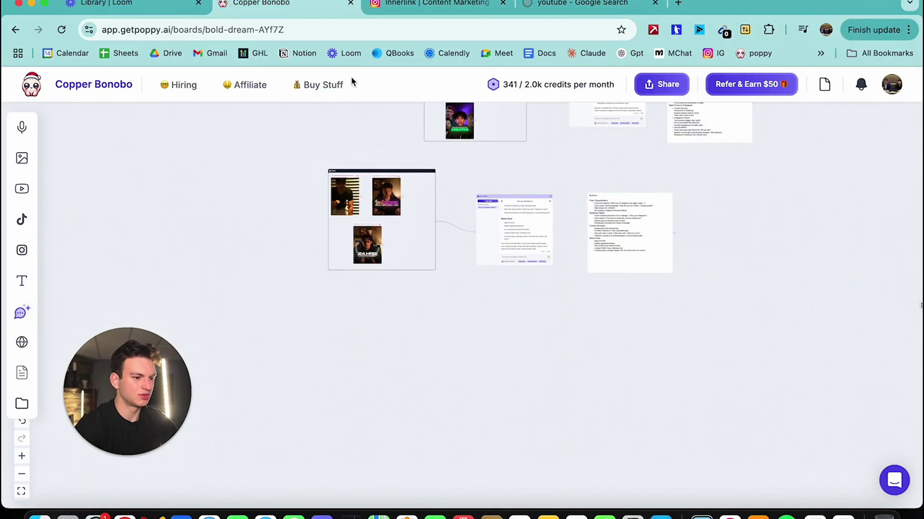
{"action": "left_click_drag", "start_coordinate": [508, 341], "coordinate": [505, 462]}
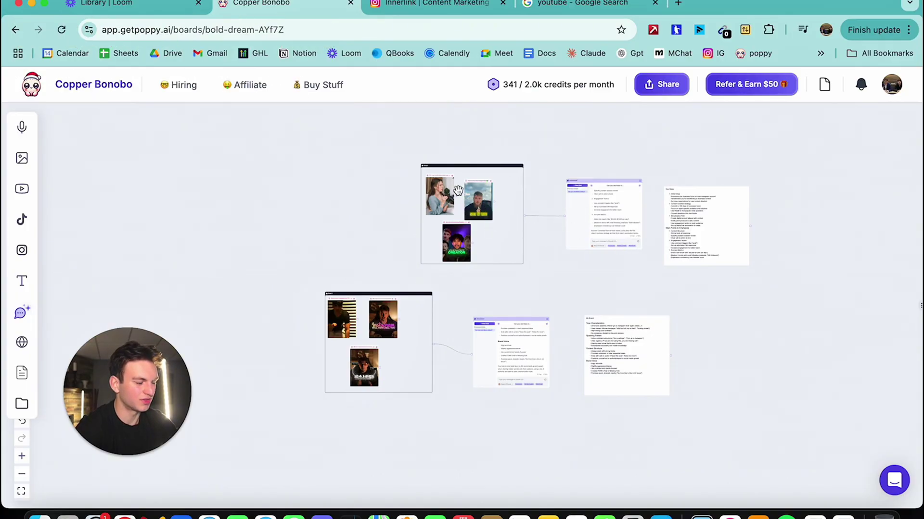
{"action": "left_click_drag", "start_coordinate": [552, 412], "coordinate": [459, 383]}
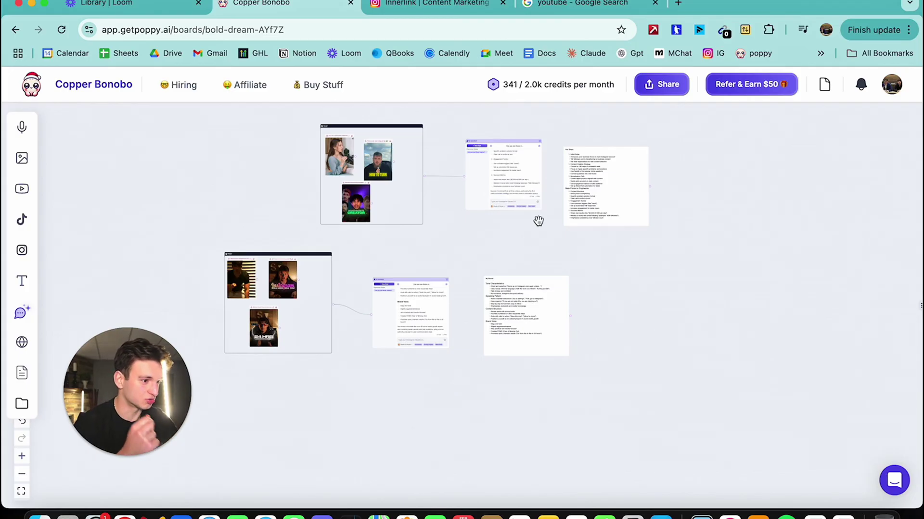
- Search the web for "youtube" in a new browser tab and open the YouTube home page
{"action": "left_click", "coordinate": [588, 9]}
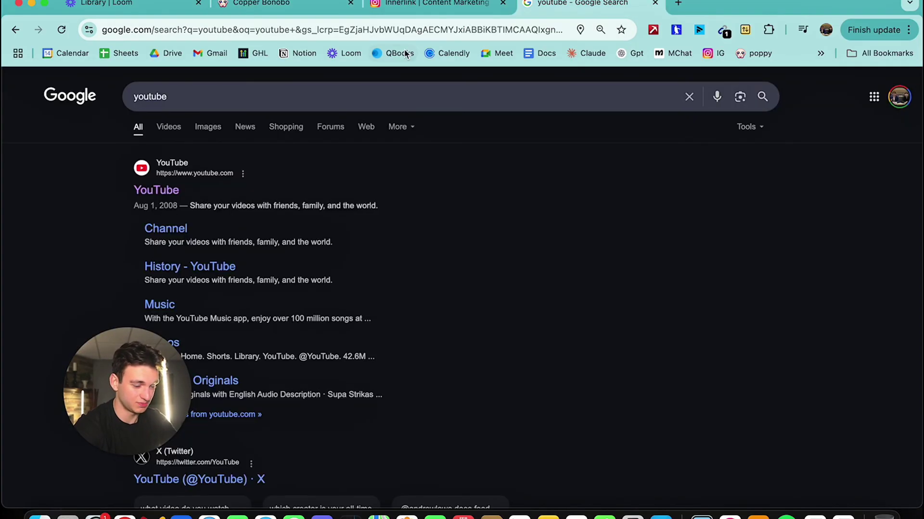
{"action": "key", "text": "super+t"}
{"action": "type", "text": "yout"}
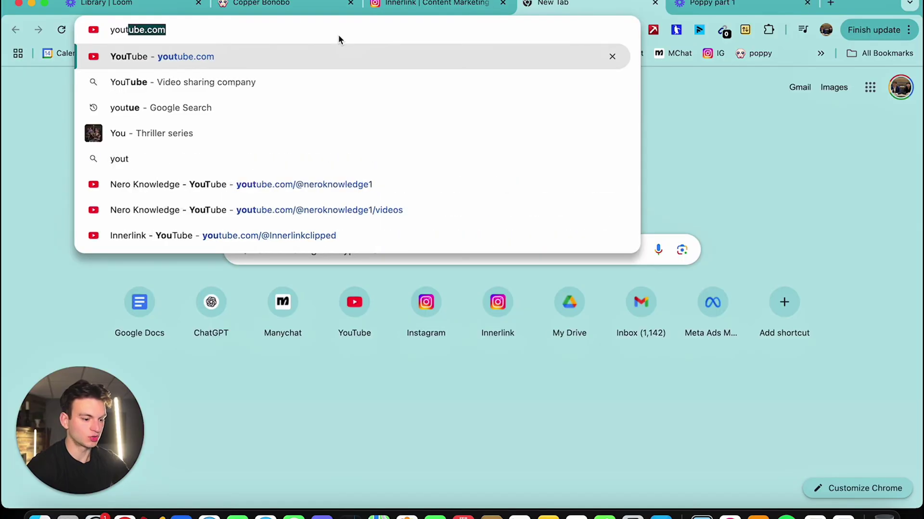
{"action": "type", "text": "ube"}
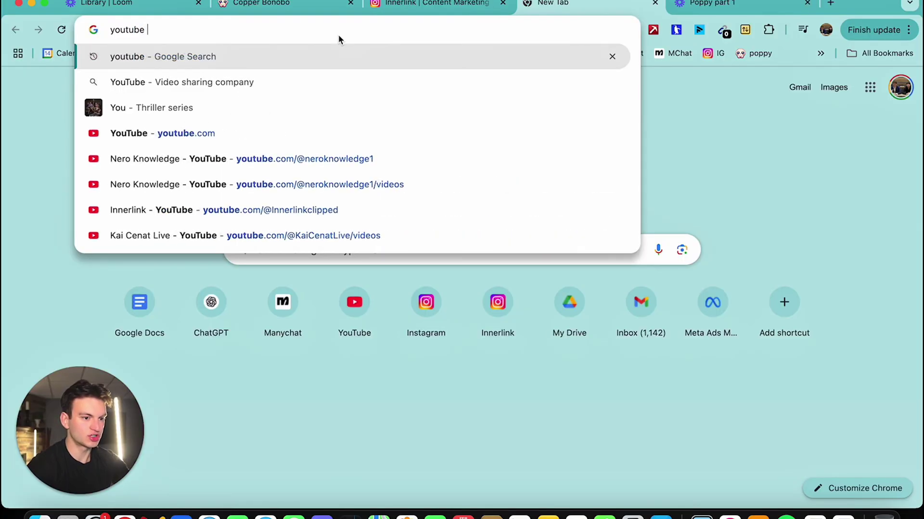
{"action": "key", "text": "Return"}
{"action": "left_click", "coordinate": [169, 195]}
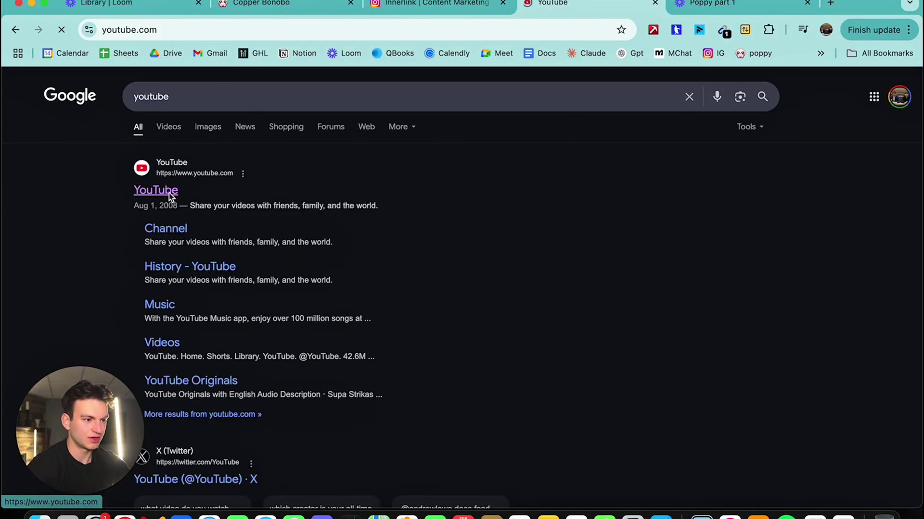
- Search YouTube for "how to create a viral instagram reel" using the suggested query
{"action": "left_click", "coordinate": [329, 94]}
{"action": "type", "text": "how to"}
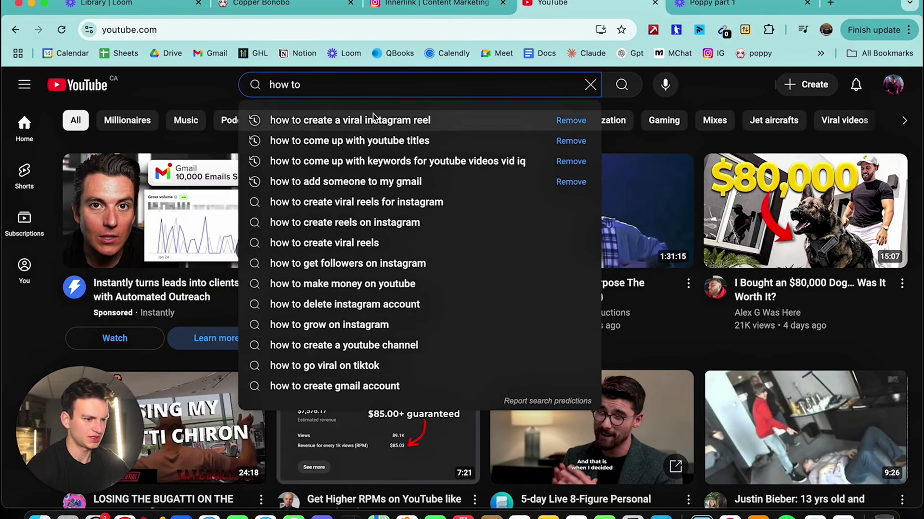
{"action": "left_click", "coordinate": [359, 120]}
- Look through the YouTube results for a well-performing video on making viral Instagram reels
{"action": "scroll", "coordinate": [378, 288], "scroll_direction": "down", "scroll_amount": 3}
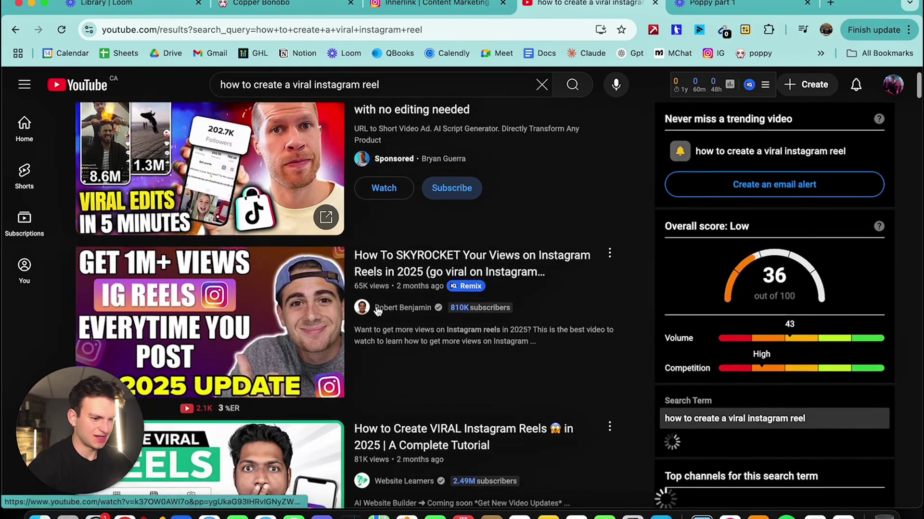
{"action": "scroll", "coordinate": [378, 310], "scroll_direction": "down", "scroll_amount": 4}
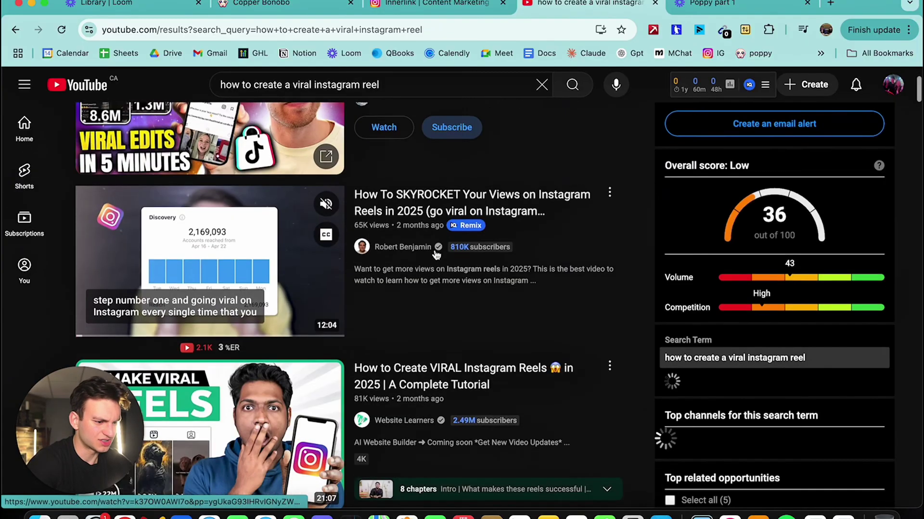
{"action": "scroll", "coordinate": [411, 280], "scroll_direction": "down", "scroll_amount": 9}
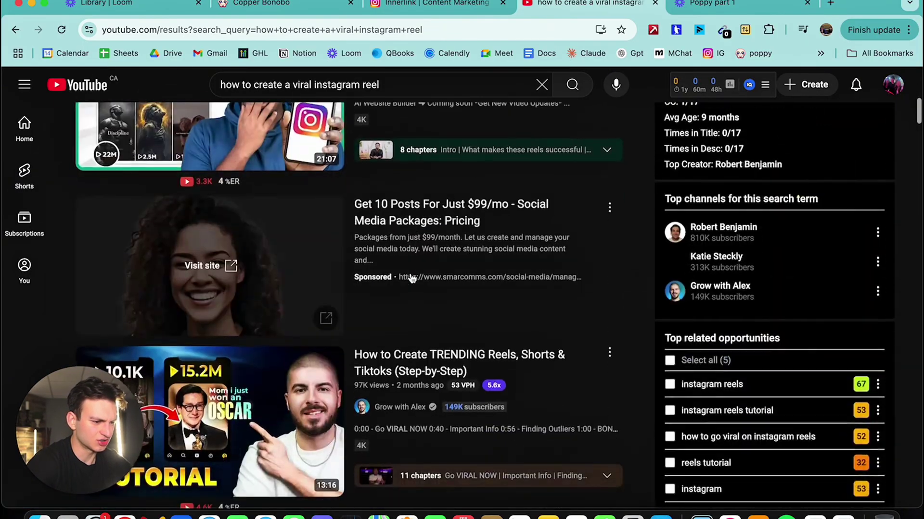
{"action": "scroll", "coordinate": [433, 231], "scroll_direction": "down", "scroll_amount": 12}
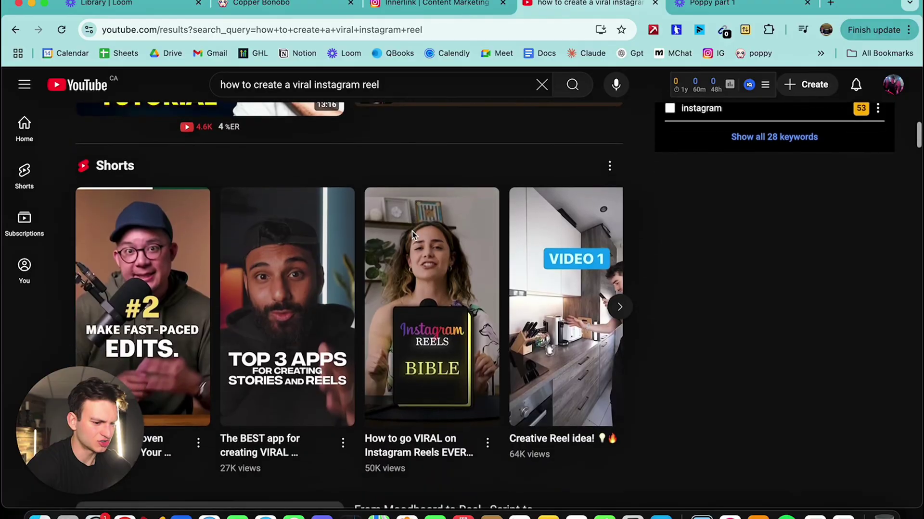
{"action": "scroll", "coordinate": [413, 238], "scroll_direction": "down", "scroll_amount": 3}
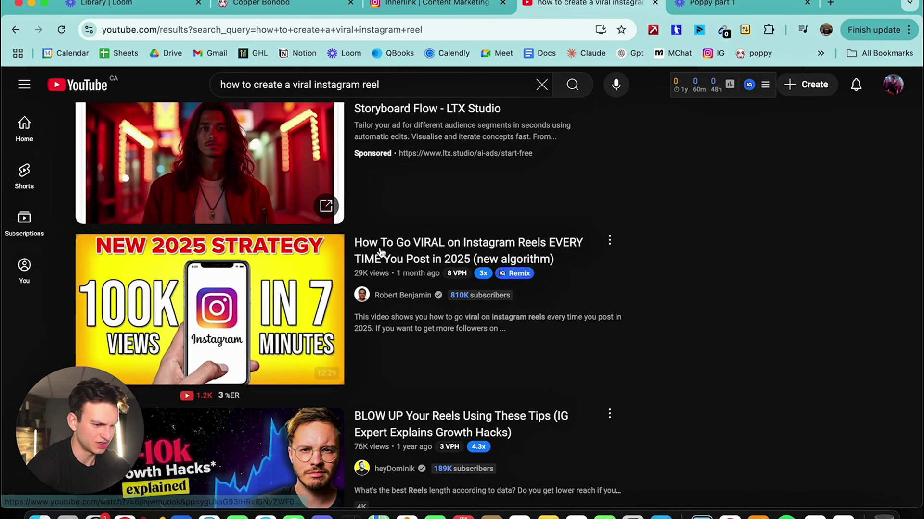
{"action": "scroll", "coordinate": [385, 245], "scroll_direction": "down", "scroll_amount": 2}
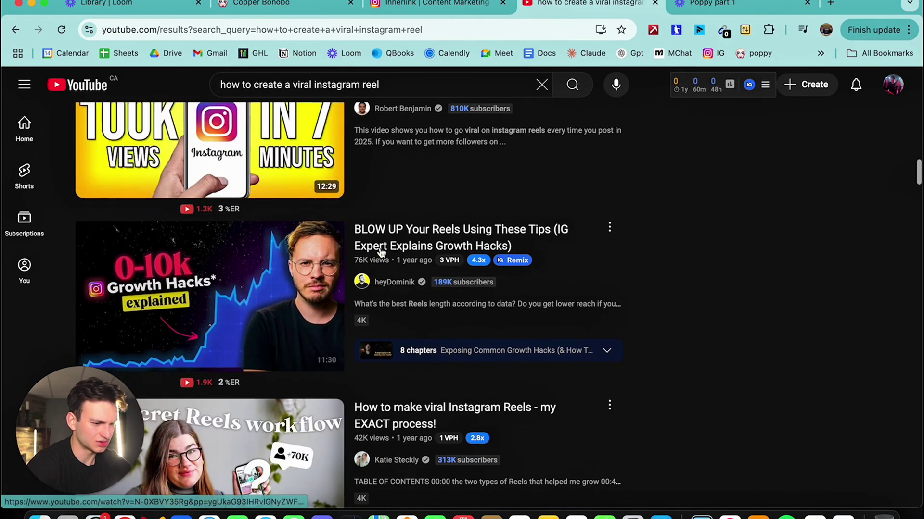
{"action": "scroll", "coordinate": [409, 236], "scroll_direction": "down", "scroll_amount": 3}
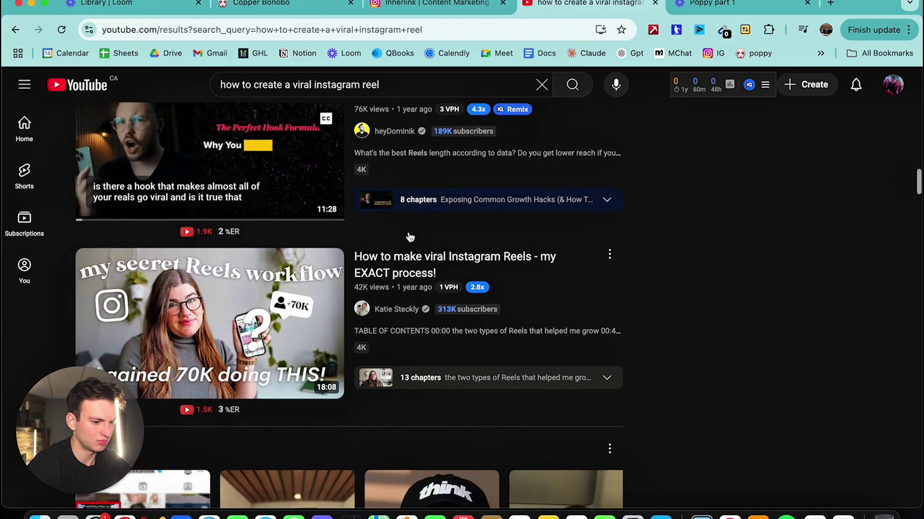
{"action": "scroll", "coordinate": [313, 212], "scroll_direction": "down", "scroll_amount": 3}
{"action": "scroll", "coordinate": [313, 212], "scroll_direction": "down", "scroll_amount": 9}
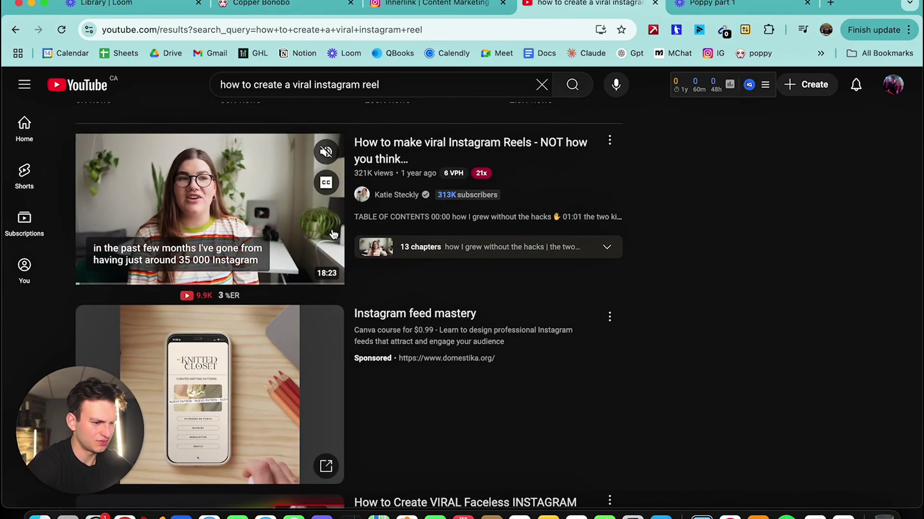
{"action": "scroll", "coordinate": [433, 169], "scroll_direction": "down", "scroll_amount": 10}
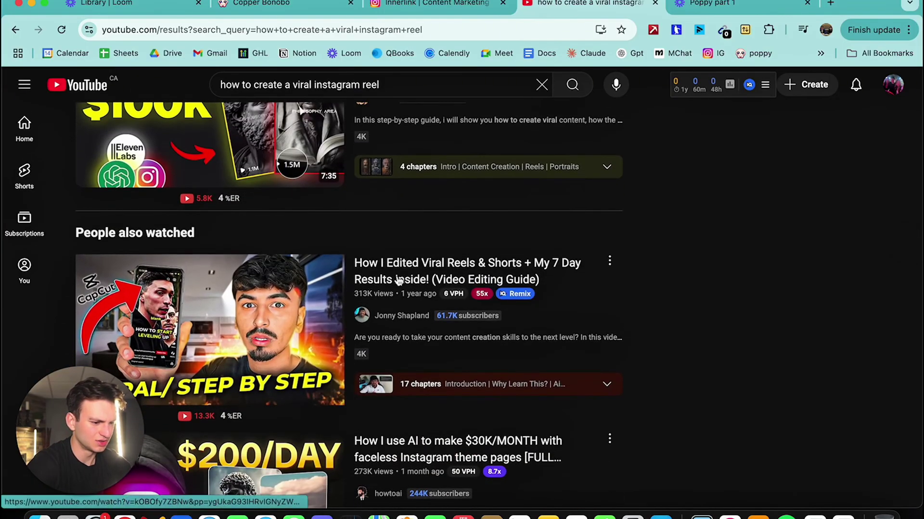
{"action": "scroll", "coordinate": [413, 274], "scroll_direction": "down", "scroll_amount": 2}
{"action": "scroll", "coordinate": [402, 250], "scroll_direction": "up", "scroll_amount": 20}
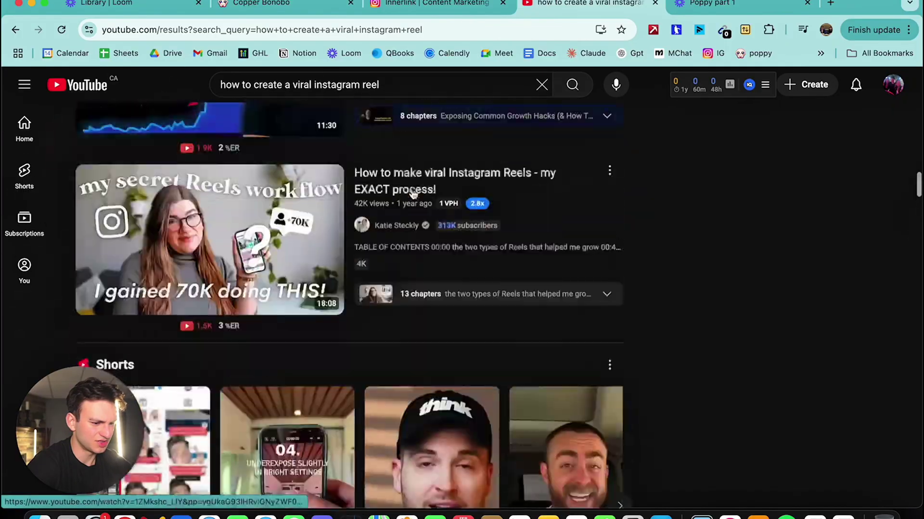
{"action": "scroll", "coordinate": [407, 226], "scroll_direction": "down", "scroll_amount": 5}
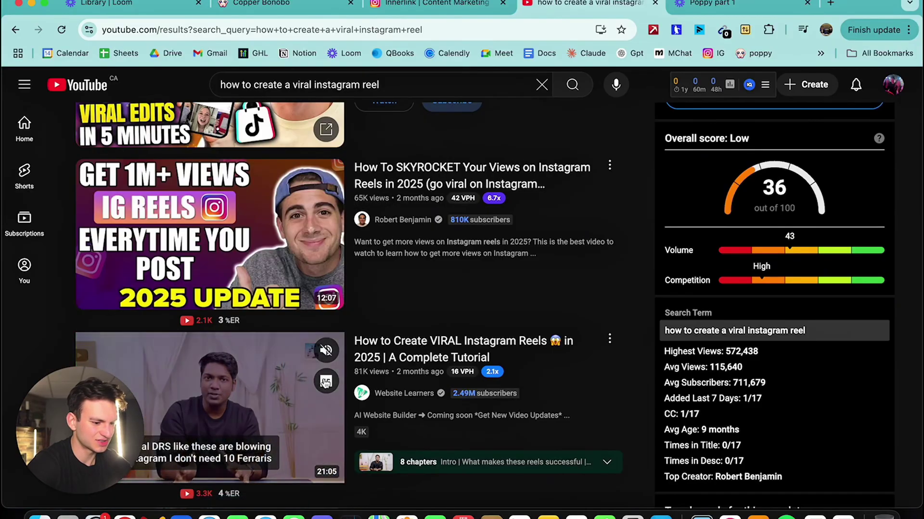
{"action": "scroll", "coordinate": [440, 477], "scroll_direction": "down", "scroll_amount": 1}
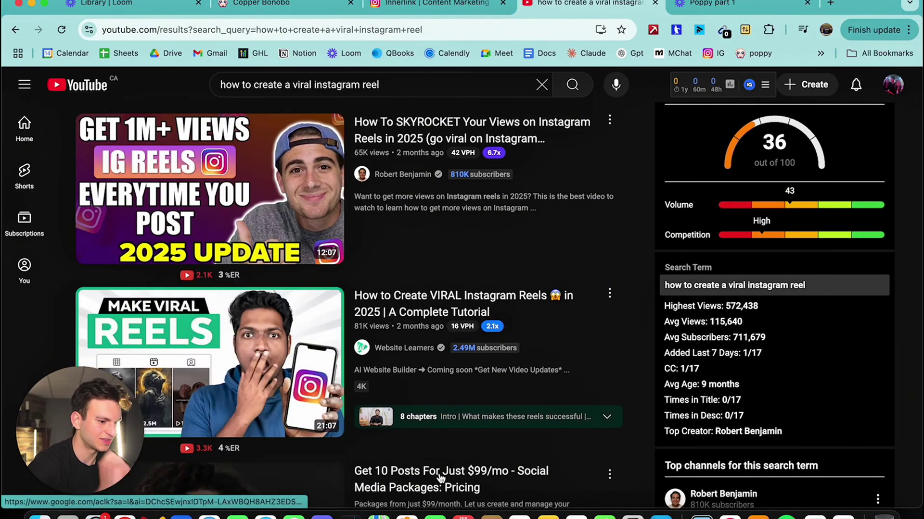
- Copy the share link of "How To SKYROCKET Your Views on Instagram Reels in 2025" and add the video to the Poppy board
{"action": "mouse_move", "coordinate": [328, 255]}
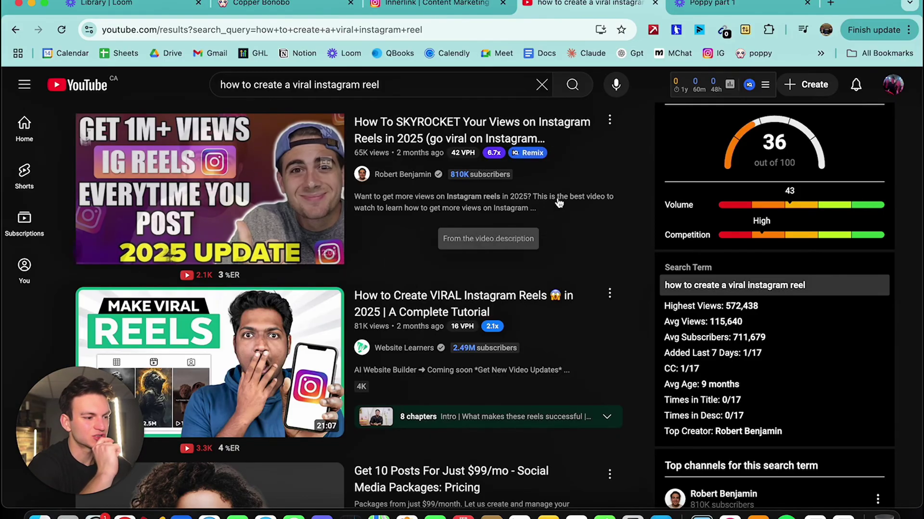
{"action": "scroll", "coordinate": [602, 121], "scroll_direction": "up", "scroll_amount": 1}
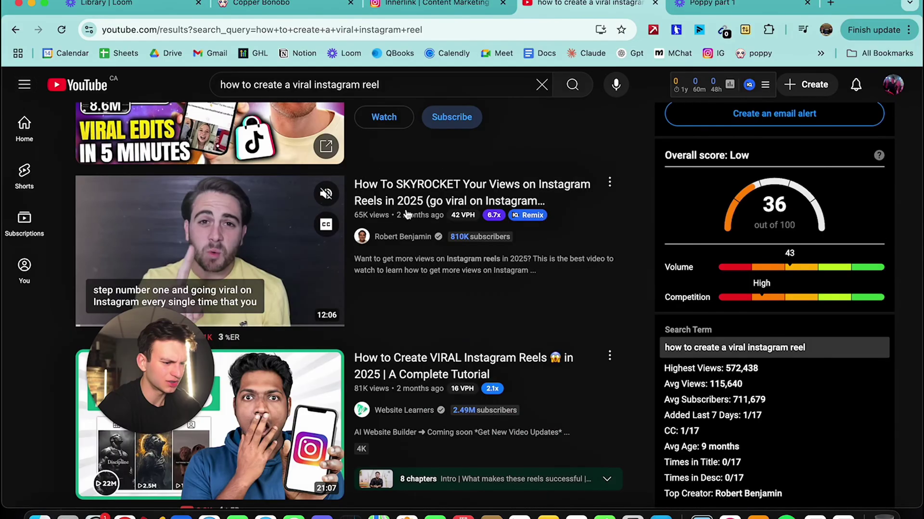
{"action": "left_click", "coordinate": [609, 183]}
{"action": "left_click", "coordinate": [640, 301]}
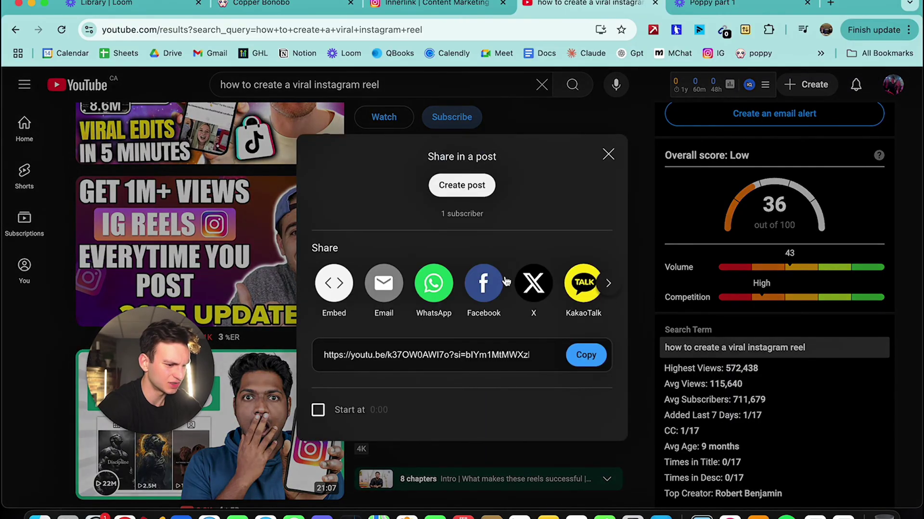
{"action": "left_click", "coordinate": [586, 355]}
{"action": "left_click", "coordinate": [289, 9]}
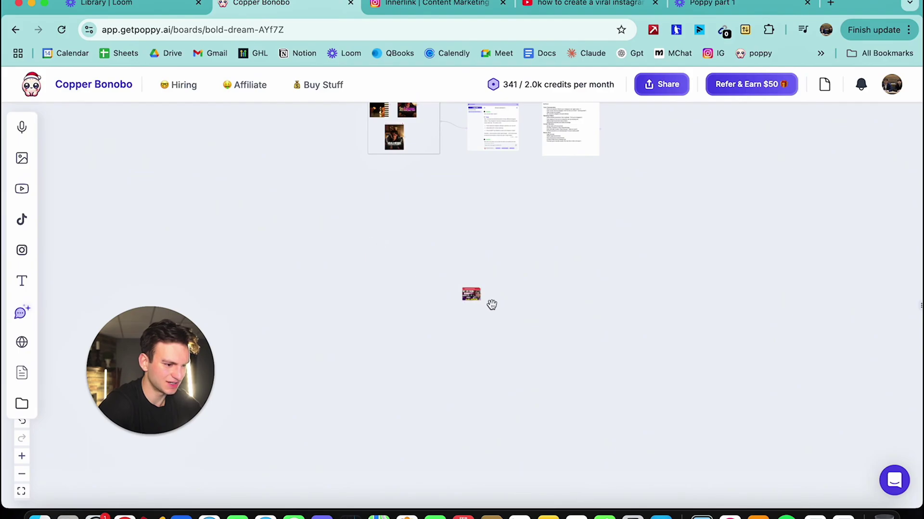
- Return to the YouTube results, copy the share link of "How to Create VIRAL Instagram Reels in 2025", and paste it onto the Poppy board
{"action": "left_click", "coordinate": [433, 7]}
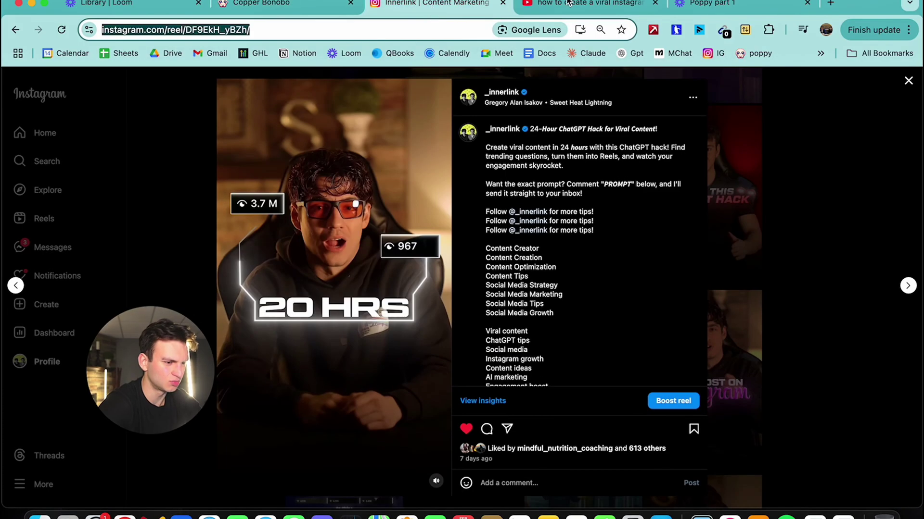
{"action": "left_click", "coordinate": [569, 4]}
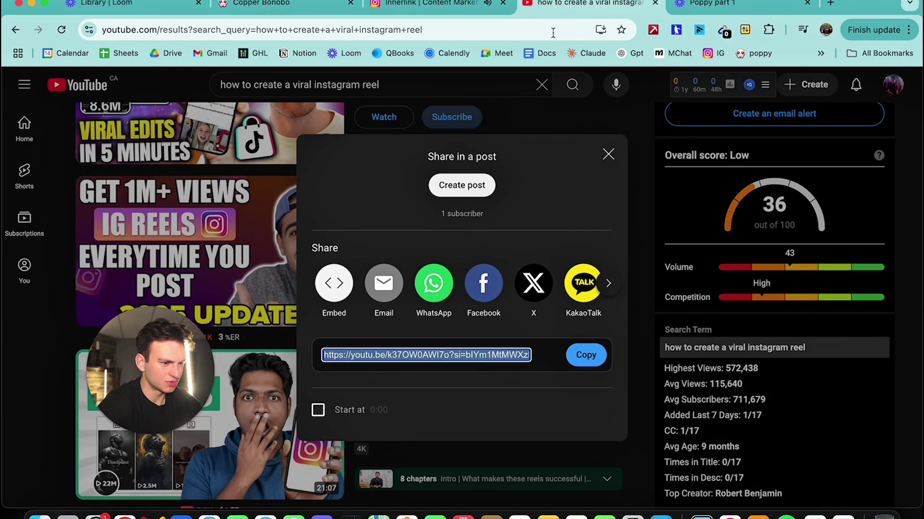
{"action": "left_click", "coordinate": [608, 153]}
{"action": "scroll", "coordinate": [596, 153], "scroll_direction": "down", "scroll_amount": 3}
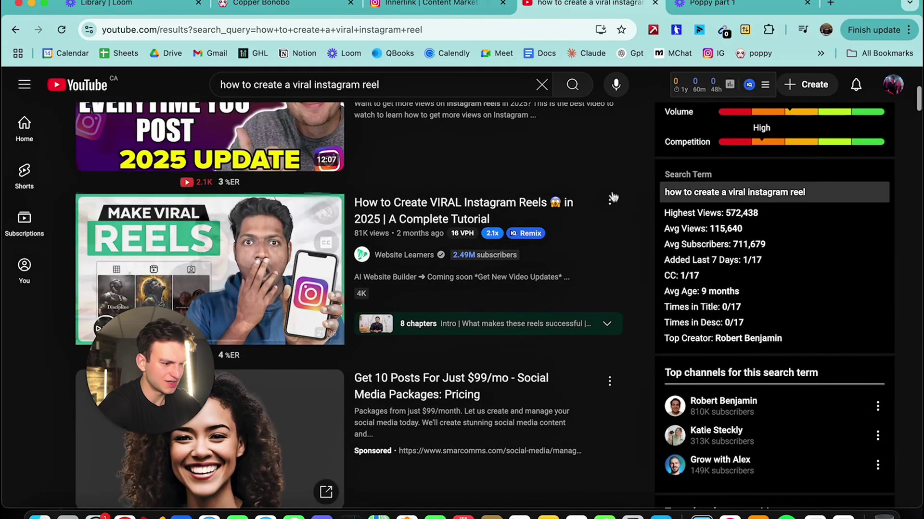
{"action": "left_click", "coordinate": [610, 201]}
{"action": "left_click", "coordinate": [640, 323]}
{"action": "left_click", "coordinate": [591, 359]}
{"action": "left_click", "coordinate": [313, 9]}
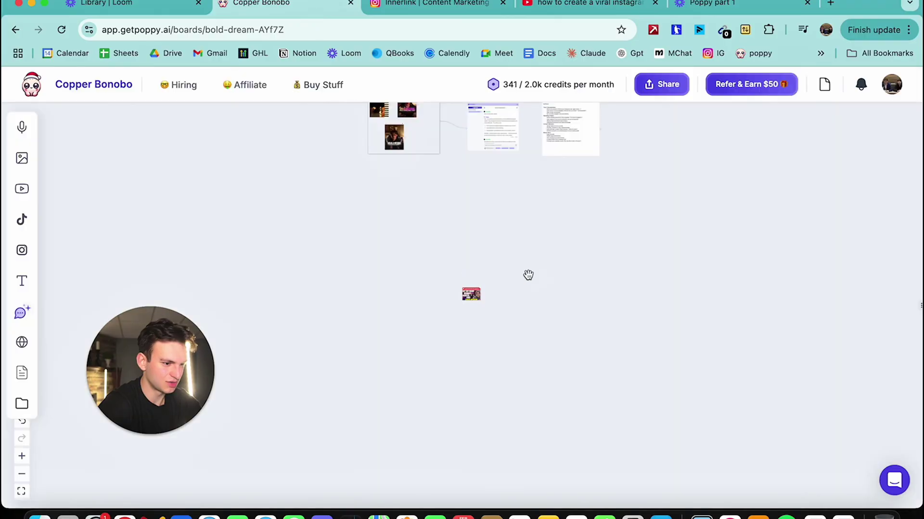
{"action": "scroll", "coordinate": [477, 298], "scroll_direction": "up", "scroll_amount": 5}
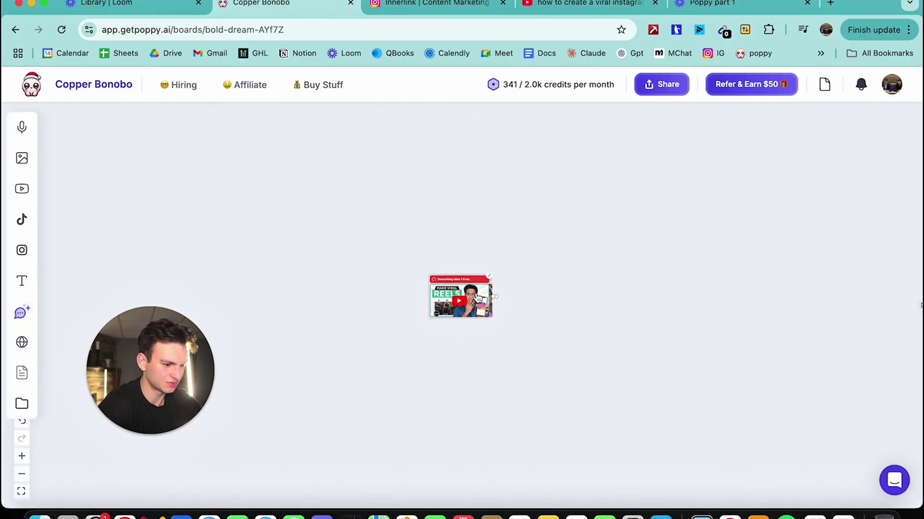
{"action": "key", "text": "ctrl+v"}
- Copy the share link of "How to Create TRENDING Reels, Shorts & Tiktoks (Step-by-Step)" from YouTube, paste it onto the Poppy board, and place it above the other videos
{"action": "left_click", "coordinate": [566, 9]}
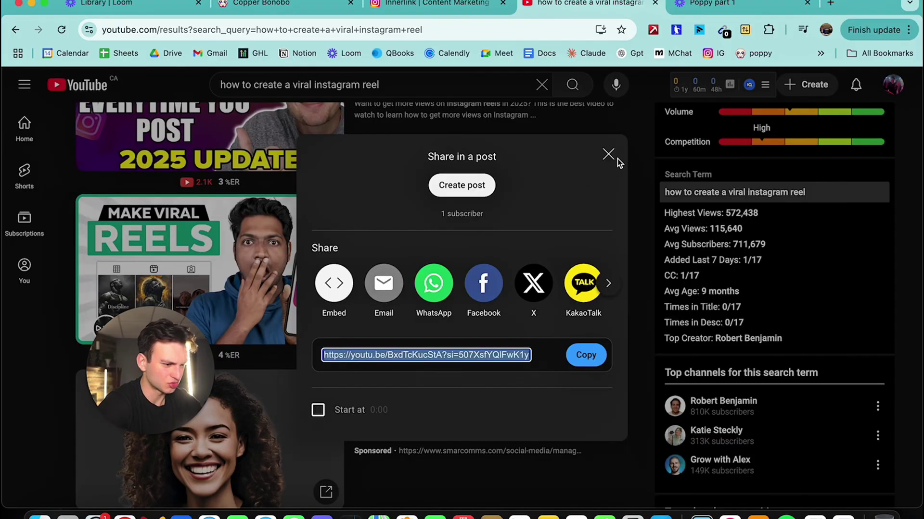
{"action": "left_click", "coordinate": [609, 154]}
{"action": "scroll", "coordinate": [553, 298], "scroll_direction": "down", "scroll_amount": 8}
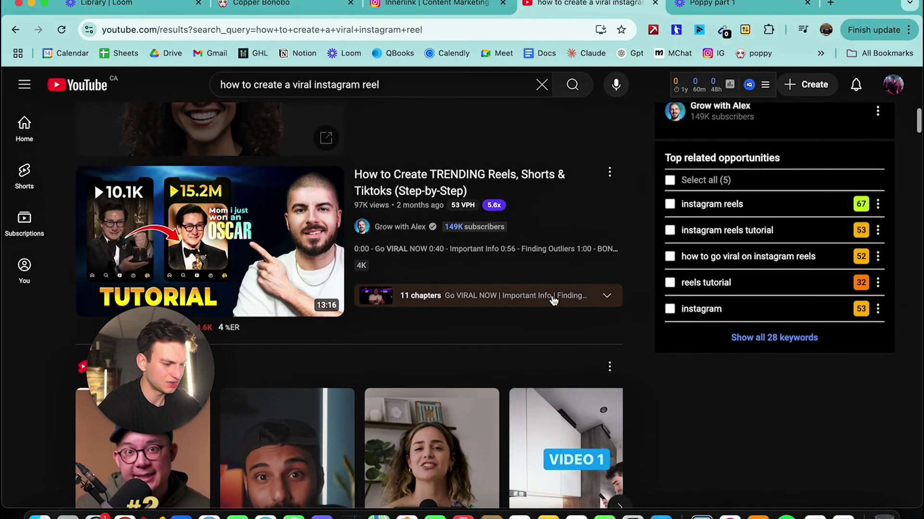
{"action": "left_click", "coordinate": [609, 172]}
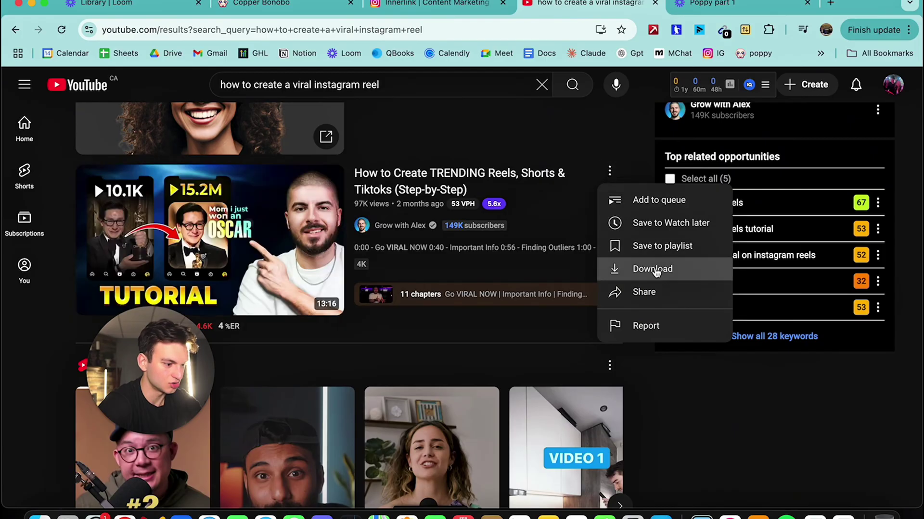
{"action": "left_click", "coordinate": [641, 290]}
{"action": "left_click", "coordinate": [586, 355]}
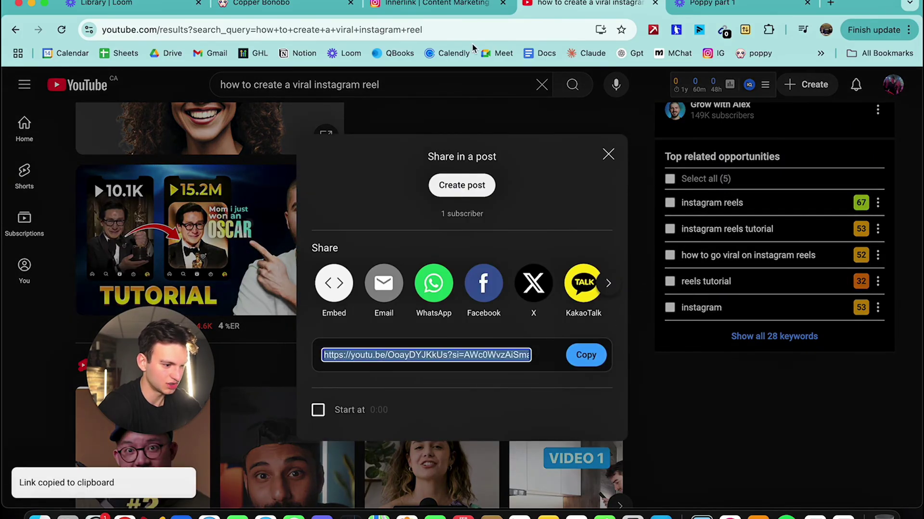
{"action": "left_click", "coordinate": [259, 4]}
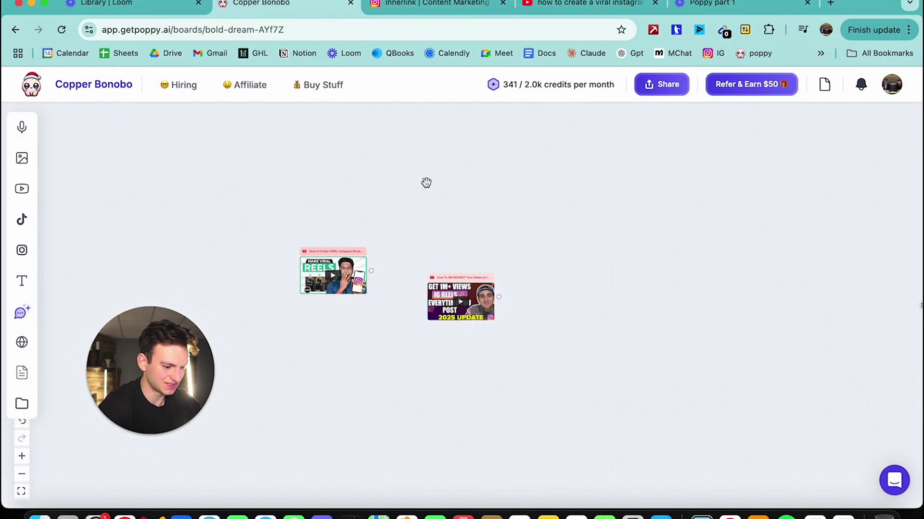
{"action": "key", "text": "super+v"}
{"action": "left_click_drag", "start_coordinate": [503, 295], "coordinate": [449, 195]}
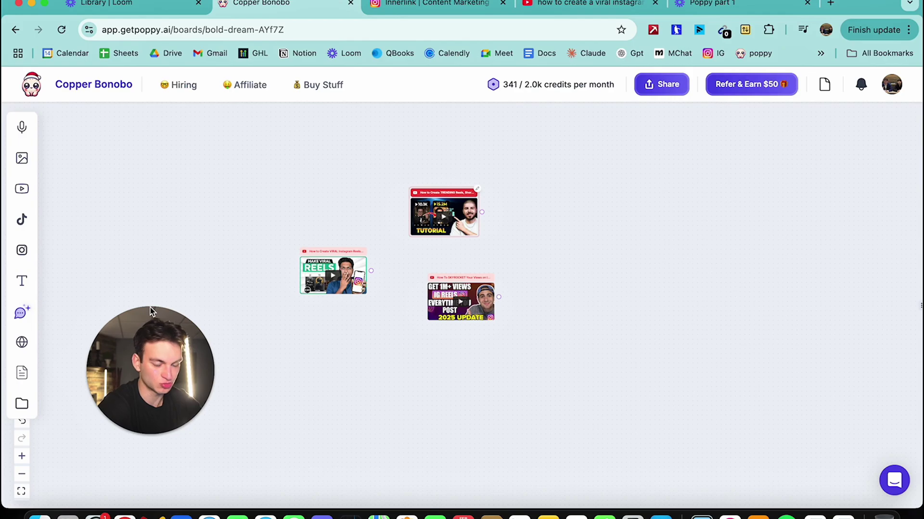
- Add a new group beside the YouTube videos and move the "How to Create VIRAL Instagram Reels" video into it
{"action": "left_click_drag", "start_coordinate": [151, 311], "coordinate": [665, 317]}
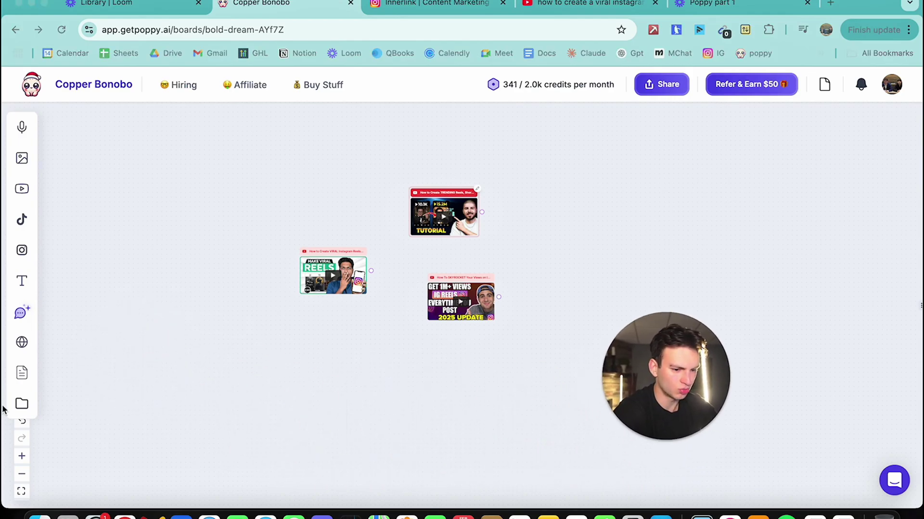
{"action": "left_click", "coordinate": [22, 403]}
{"action": "left_click_drag", "start_coordinate": [501, 281], "coordinate": [158, 212]}
{"action": "left_click_drag", "start_coordinate": [328, 251], "coordinate": [171, 228]}
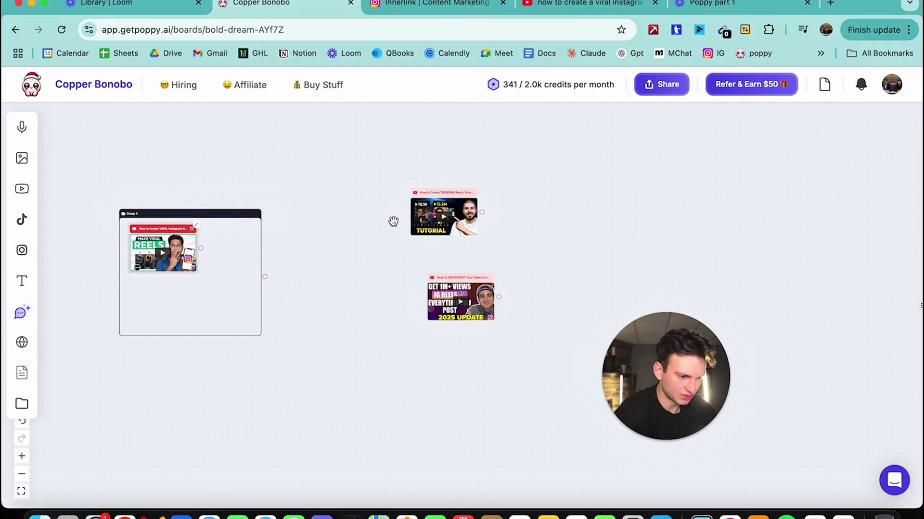
- Enlarge the new group and move the "How To SKYROCKET Your Views" video into it above the first video
{"action": "scroll", "coordinate": [190, 239], "scroll_direction": "up", "scroll_amount": 5}
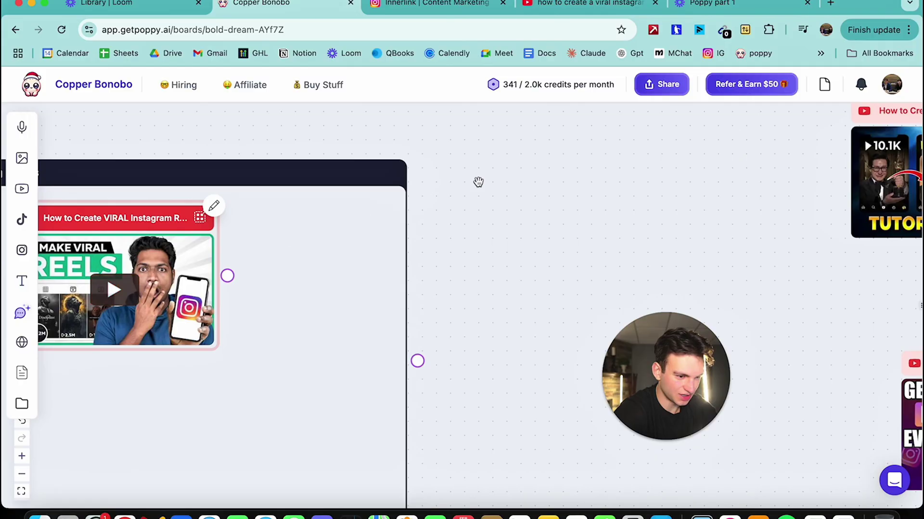
{"action": "scroll", "coordinate": [501, 180], "scroll_direction": "down", "scroll_amount": 5}
{"action": "left_click_drag", "start_coordinate": [705, 146], "coordinate": [742, 285]}
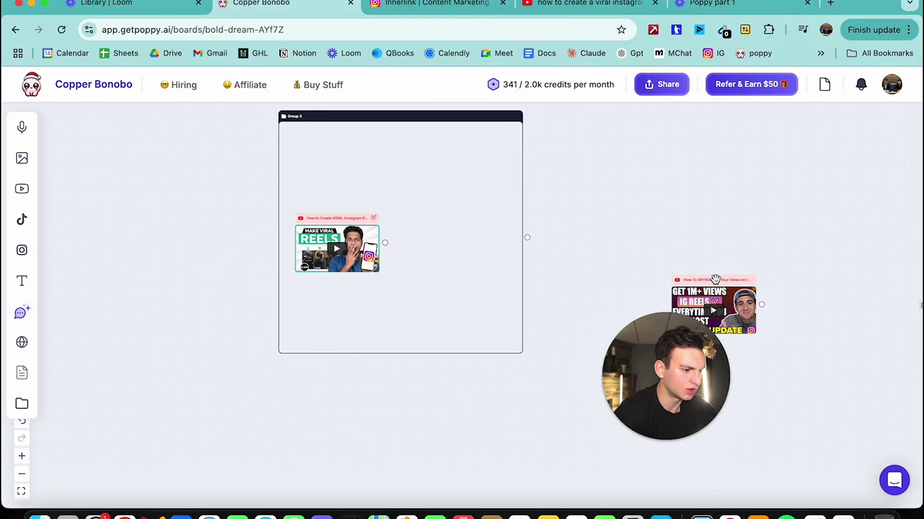
{"action": "left_click_drag", "start_coordinate": [708, 279], "coordinate": [368, 143]}
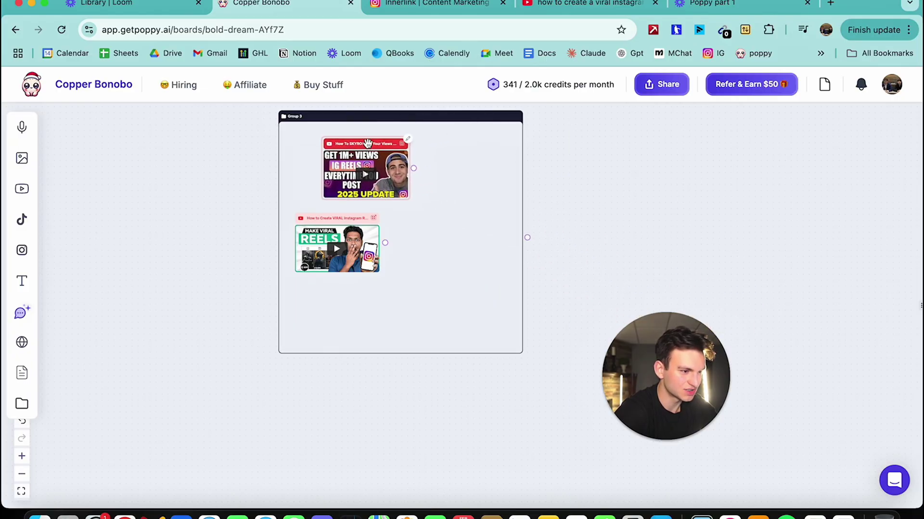
- Revisit the YouTube search results, dismiss the open share window, and switch back to the Poppy board
{"action": "left_click", "coordinate": [609, 6]}
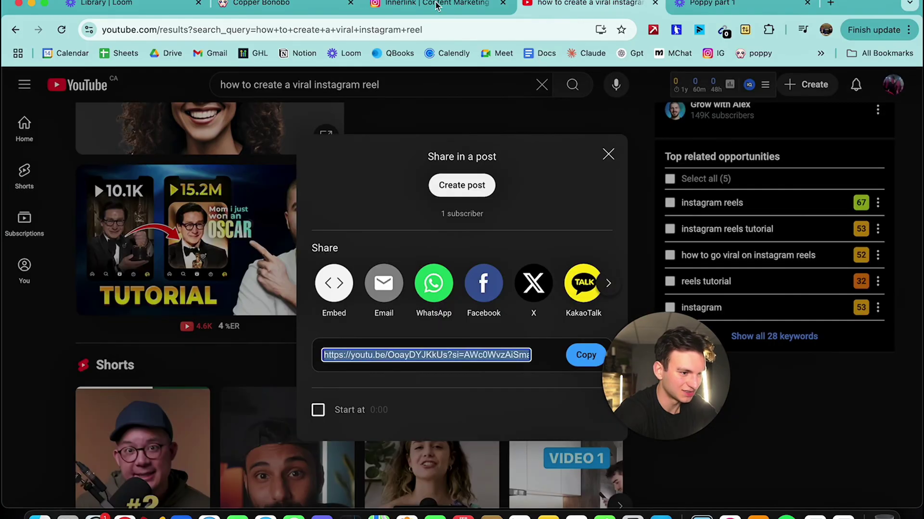
{"action": "left_click", "coordinate": [262, 6]}
{"action": "left_click", "coordinate": [566, 9]}
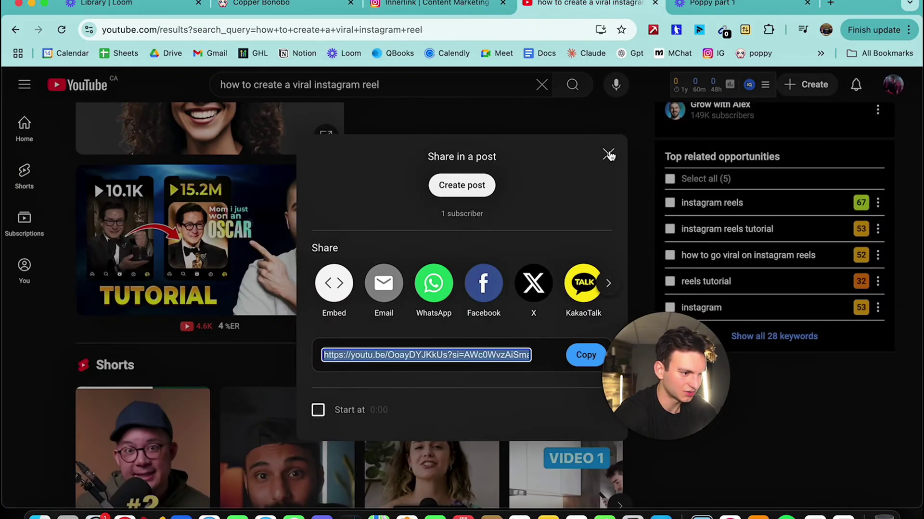
{"action": "left_click", "coordinate": [609, 155]}
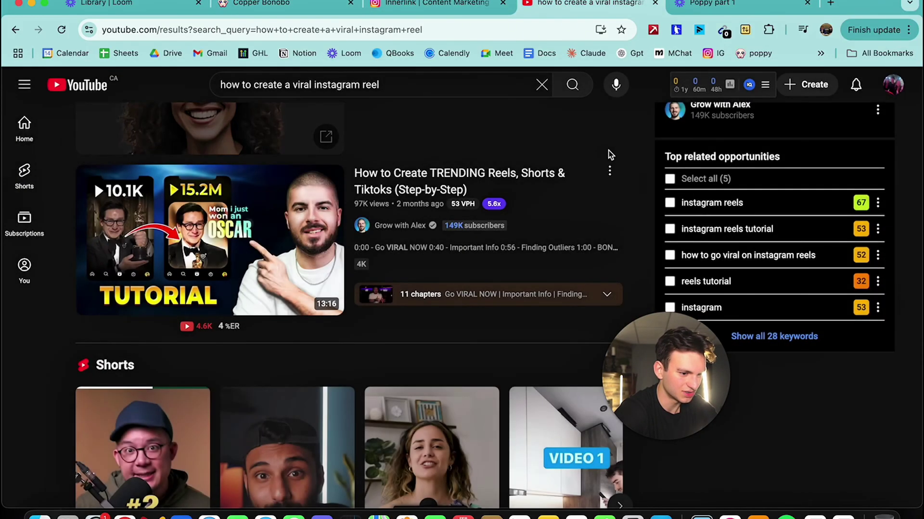
{"action": "scroll", "coordinate": [608, 173], "scroll_direction": "up", "scroll_amount": 2}
{"action": "left_click", "coordinate": [262, 4]}
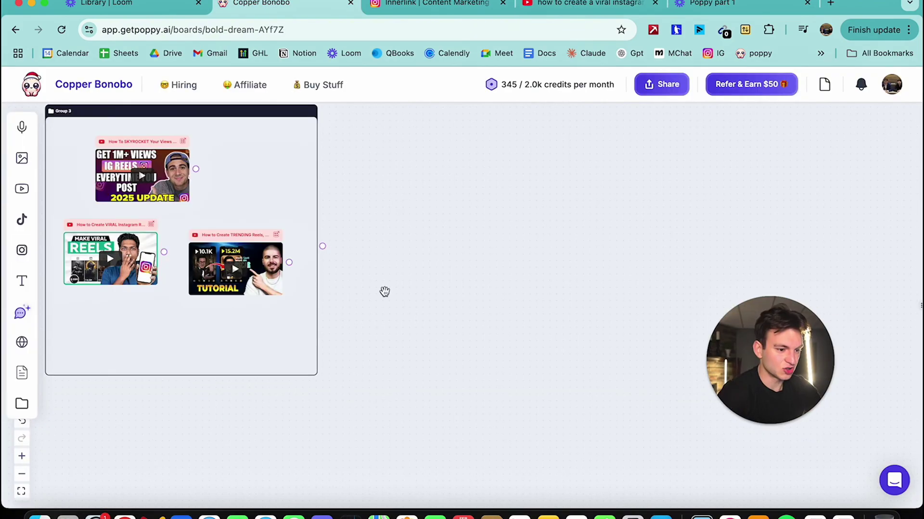
- Add an AI assistant chat beside the YouTube group, connect the group to it, and ask "What are these videos about?"
{"action": "left_click", "coordinate": [21, 313]}
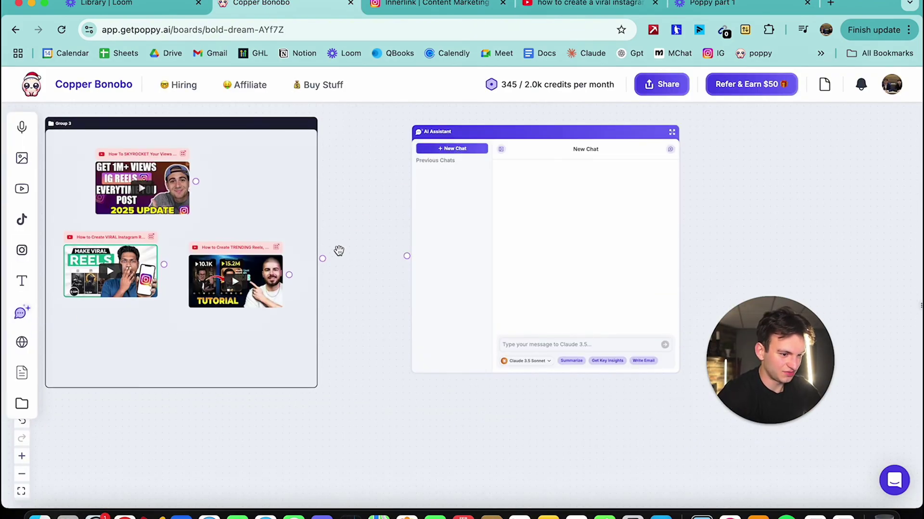
{"action": "left_click", "coordinate": [545, 345]}
{"action": "type", "text": "What are these vide"}
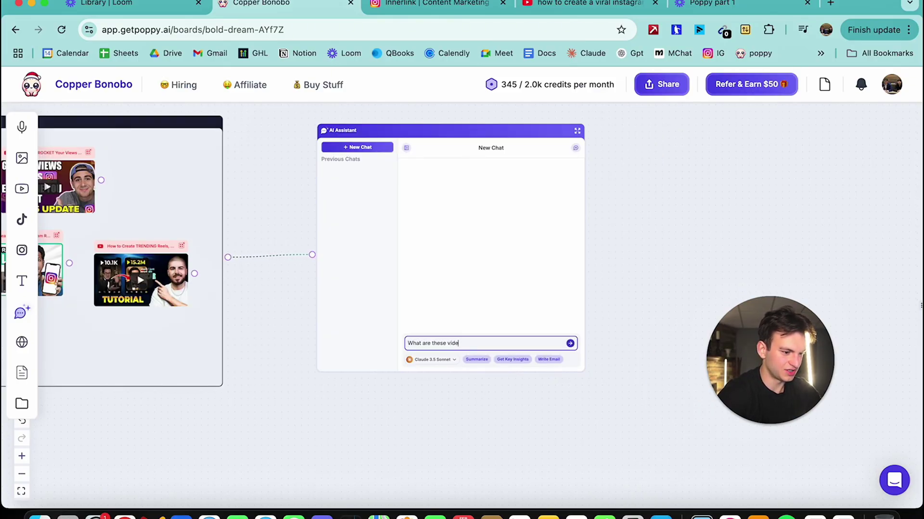
{"action": "key", "text": "Return"}
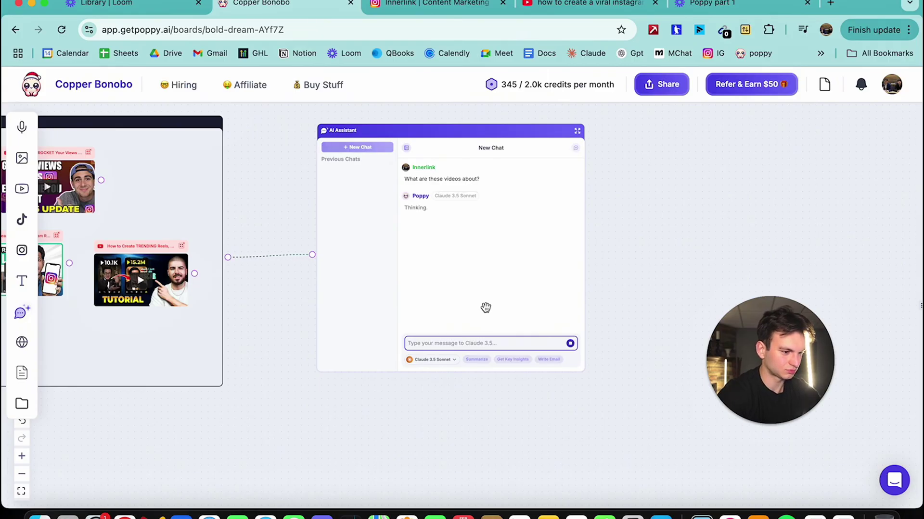
- Read through the assistant's summary of the YouTube videos and look over the surrounding groups on the board
{"action": "scroll", "coordinate": [627, 239], "scroll_direction": "up", "scroll_amount": 3}
{"action": "left_click_drag", "start_coordinate": [623, 237], "coordinate": [744, 253]}
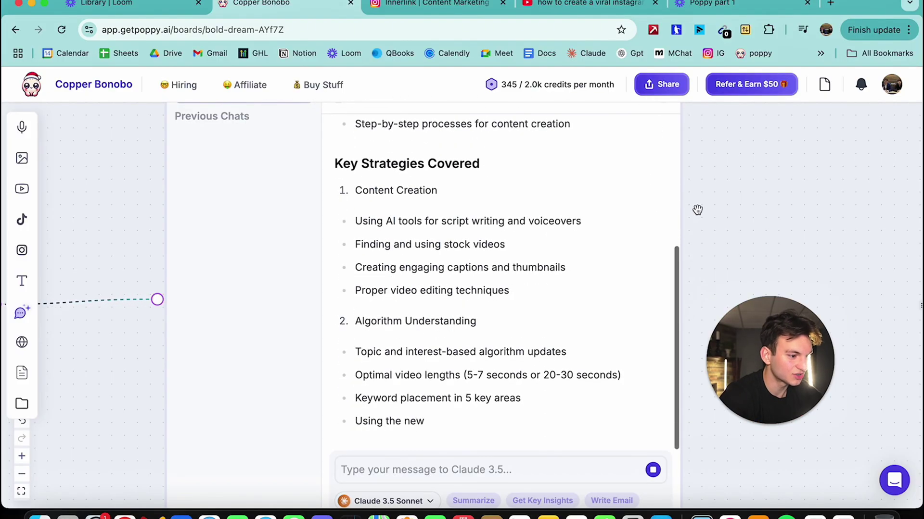
{"action": "scroll", "coordinate": [697, 210], "scroll_direction": "down", "scroll_amount": 3}
{"action": "scroll", "coordinate": [697, 210], "scroll_direction": "down", "scroll_amount": 2}
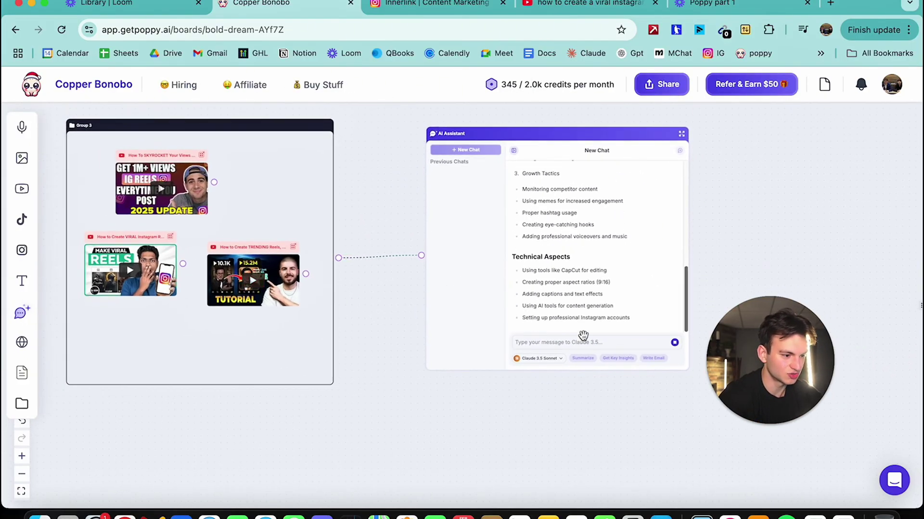
{"action": "scroll", "coordinate": [400, 332], "scroll_direction": "down", "scroll_amount": 5}
{"action": "scroll", "coordinate": [571, 256], "scroll_direction": "up", "scroll_amount": 3}
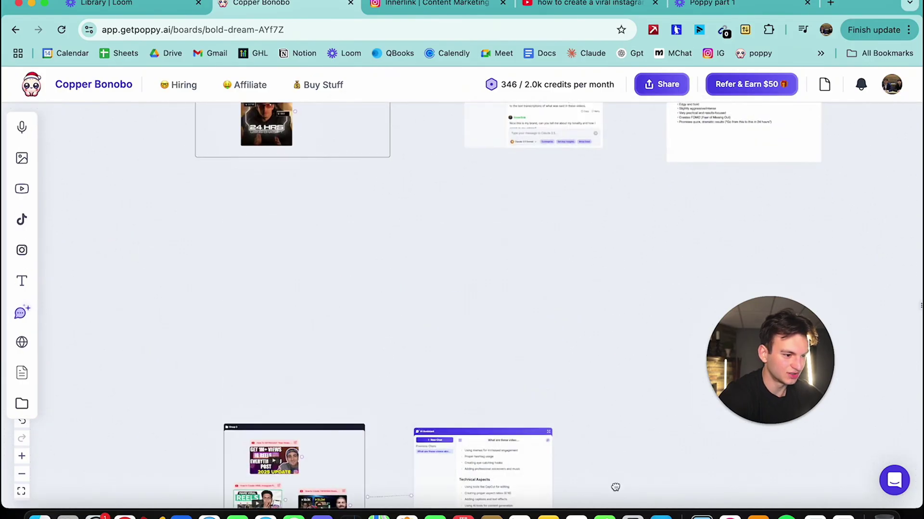
{"action": "scroll", "coordinate": [548, 309], "scroll_direction": "down", "scroll_amount": 3}
{"action": "scroll", "coordinate": [542, 307], "scroll_direction": "up", "scroll_amount": 8}
{"action": "scroll", "coordinate": [559, 175], "scroll_direction": "down", "scroll_amount": 4}
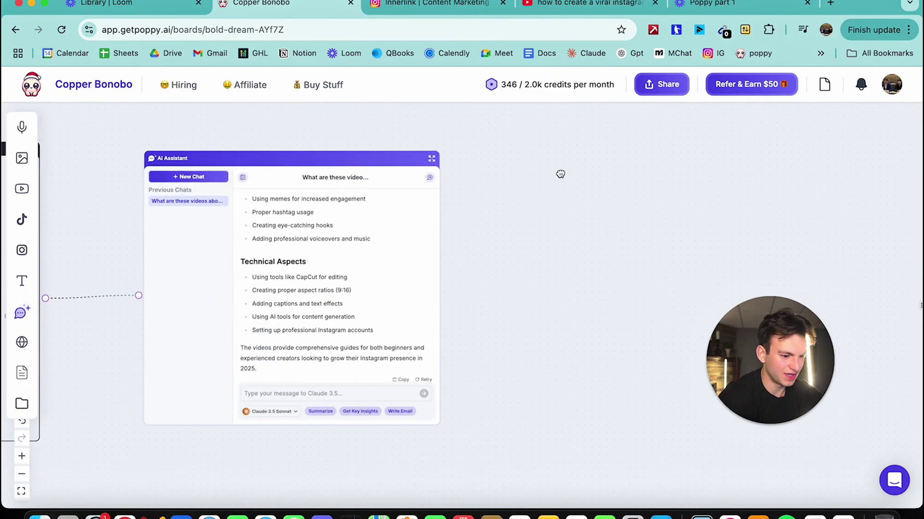
- Ask the assistant which main things from all these videos to incorporate in own videos to make them go "fricken viral to the moon elon musk"
{"action": "scroll", "coordinate": [501, 227], "scroll_direction": "up", "scroll_amount": 4}
{"action": "left_click", "coordinate": [414, 361]}
{"action": "type", "text": "b"}
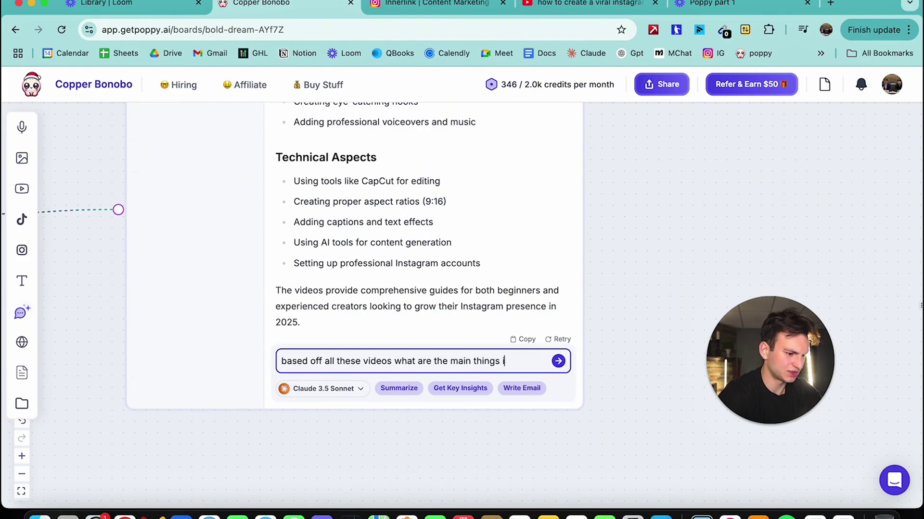
{"action": "type", "text": "nc"}
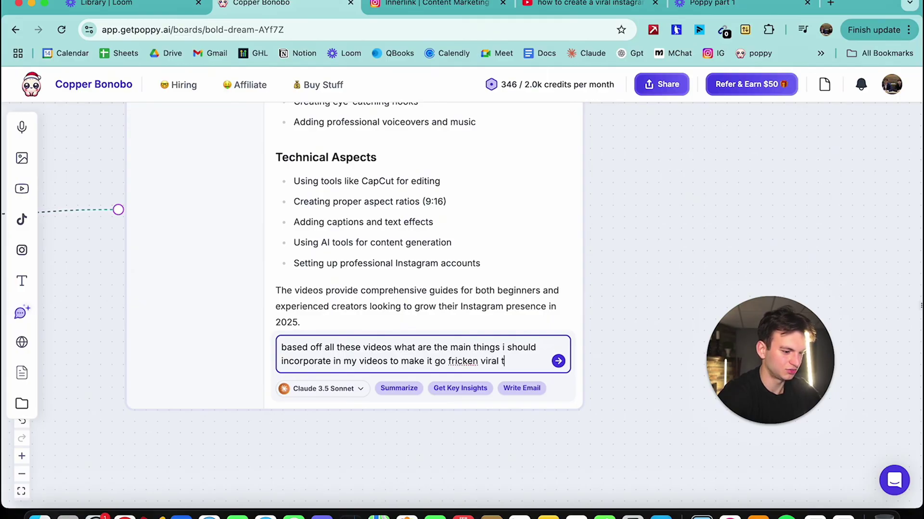
{"action": "type", "text": "o the moo"}
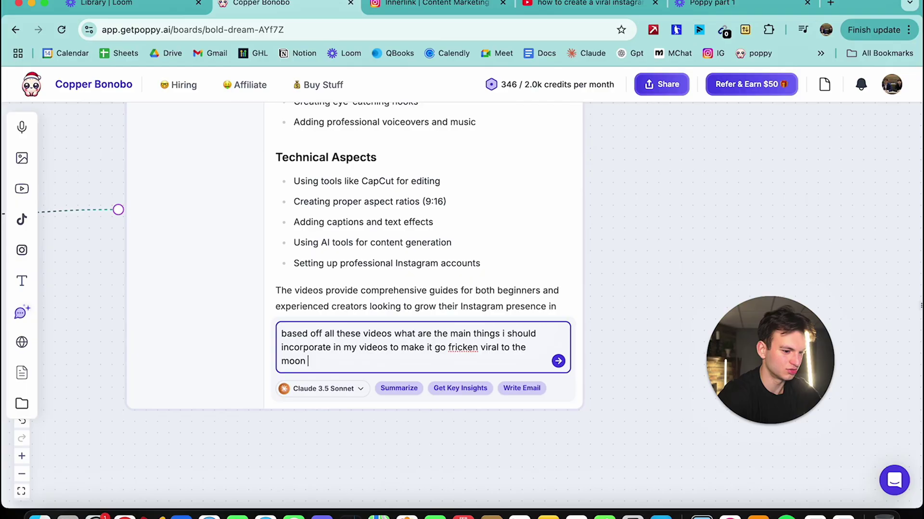
{"action": "type", "text": "n elon musk"}
{"action": "key", "text": "Return"}
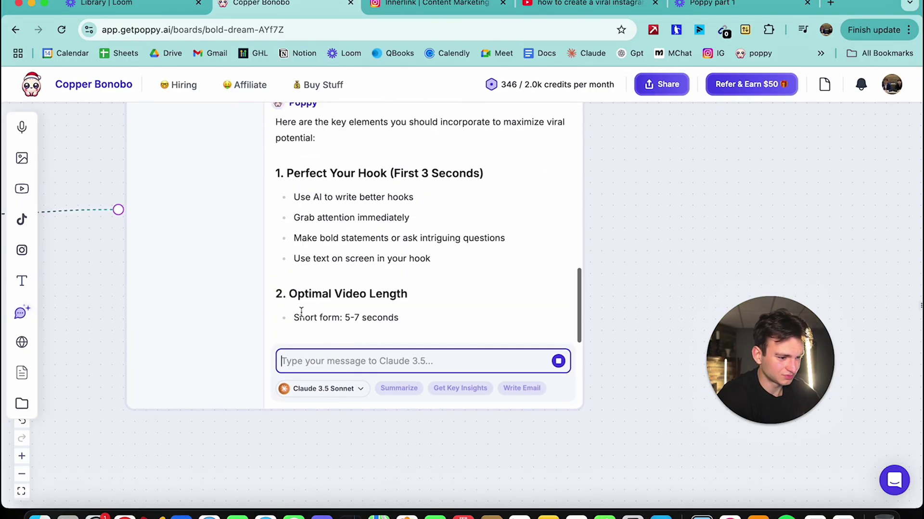
- Read through the assistant's list of key elements for maximizing viral potential, from hooks to text and captions
{"action": "left_click", "coordinate": [590, 252]}
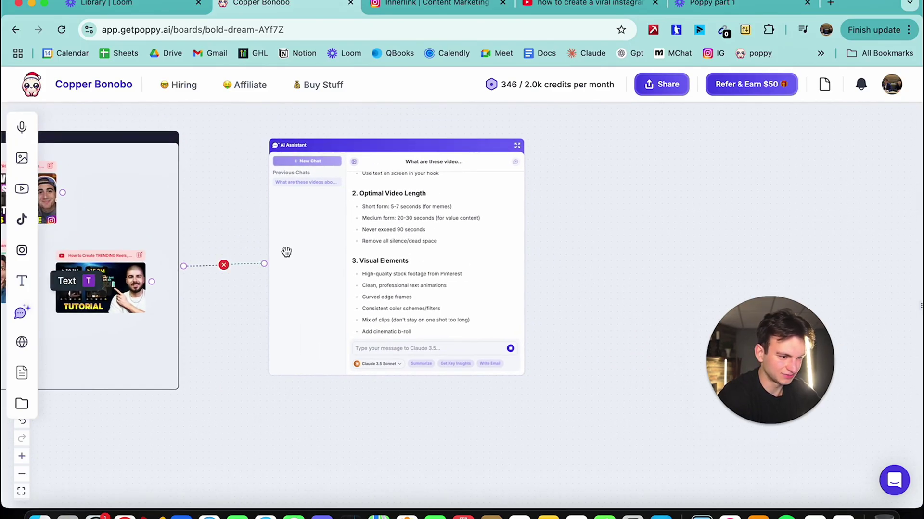
{"action": "scroll", "coordinate": [298, 250], "scroll_direction": "up", "scroll_amount": 6}
{"action": "scroll", "coordinate": [495, 245], "scroll_direction": "up", "scroll_amount": 2}
{"action": "scroll", "coordinate": [481, 245], "scroll_direction": "down", "scroll_amount": 7}
{"action": "scroll", "coordinate": [469, 244], "scroll_direction": "down", "scroll_amount": 2}
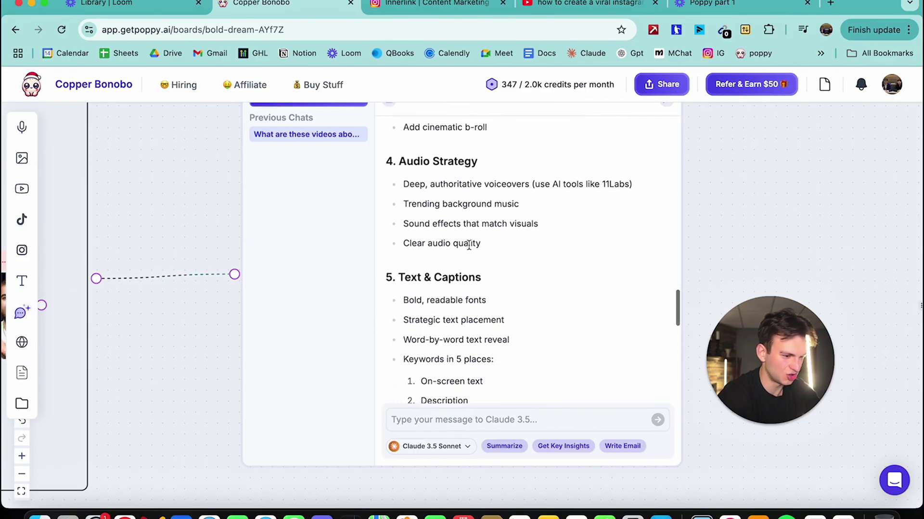
{"action": "scroll", "coordinate": [568, 307], "scroll_direction": "down", "scroll_amount": 1}
{"action": "scroll", "coordinate": [776, 272], "scroll_direction": "down", "scroll_amount": 5}
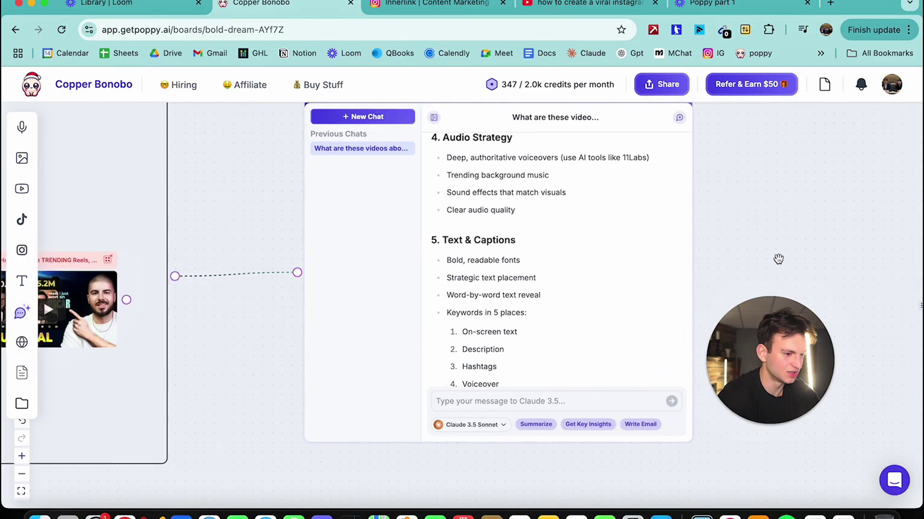
- Add a text note beside the YouTube assistant chat, enlarge it, and title it "Format for virality:"
{"action": "left_click_drag", "start_coordinate": [792, 253], "coordinate": [489, 226]}
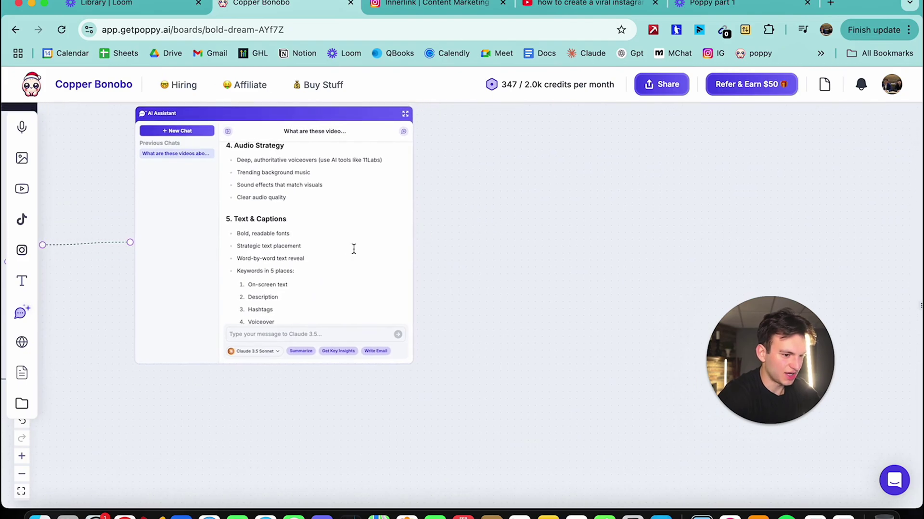
{"action": "left_click", "coordinate": [22, 281]}
{"action": "left_click_drag", "start_coordinate": [502, 303], "coordinate": [468, 127]}
{"action": "left_click_drag", "start_coordinate": [536, 150], "coordinate": [651, 393]}
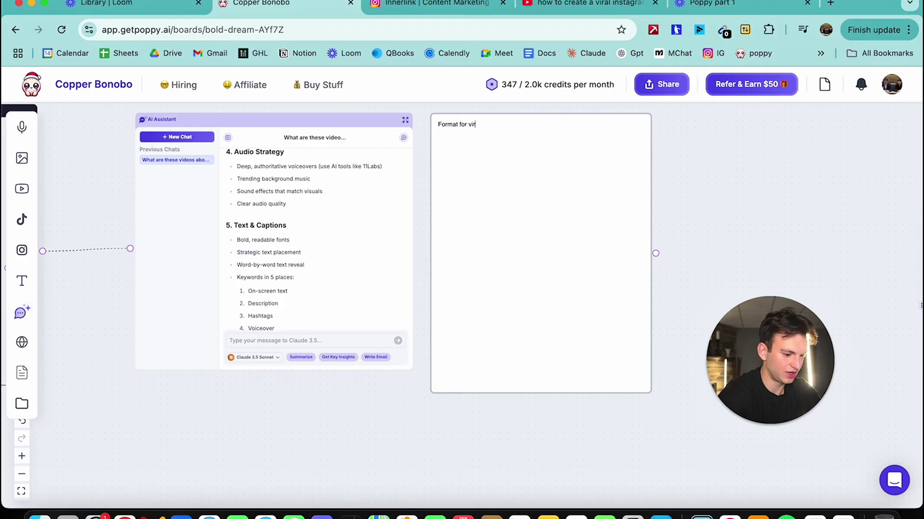
{"action": "type", "text": ":"}
- Copy the assistant's eight numbered viral points, through "Engagement Strategy", into the "Format for virality:" note
{"action": "scroll", "coordinate": [309, 262], "scroll_direction": "up", "scroll_amount": 10}
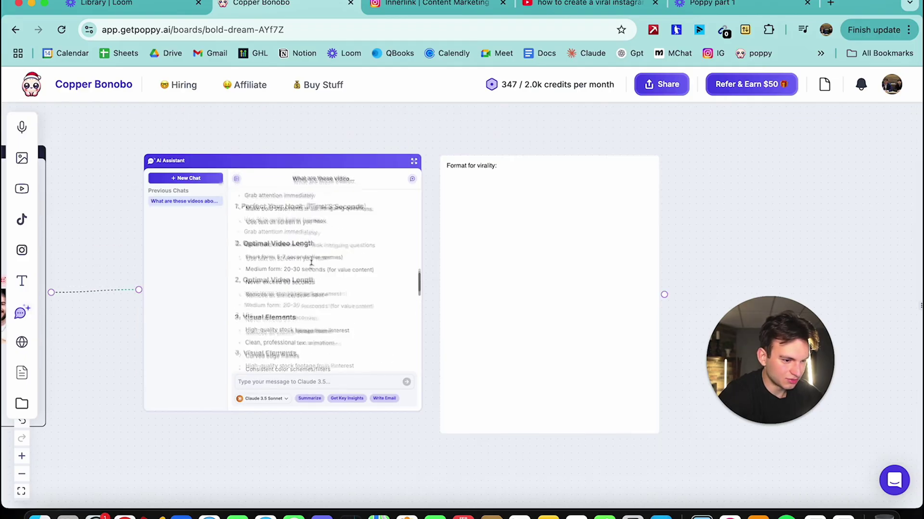
{"action": "left_click_drag", "start_coordinate": [235, 255], "coordinate": [320, 317]}
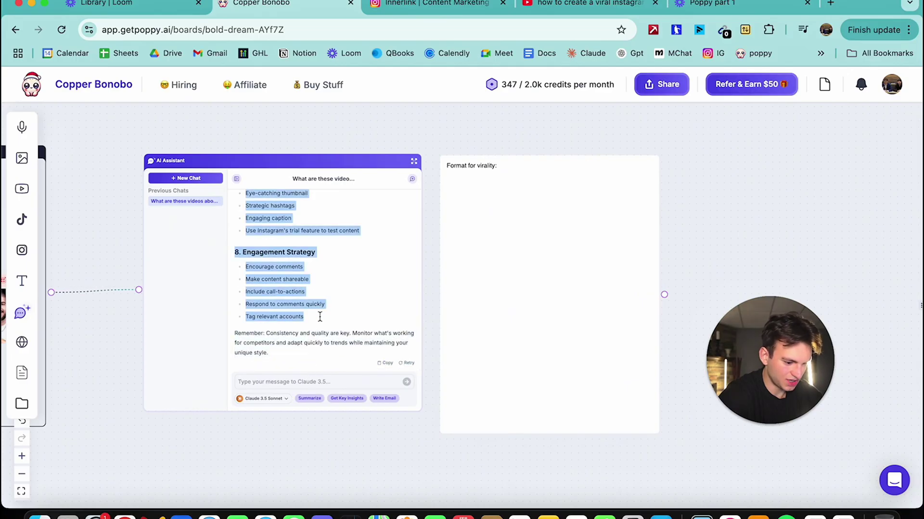
{"action": "left_click", "coordinate": [492, 199]}
{"action": "left_click", "coordinate": [487, 194]}
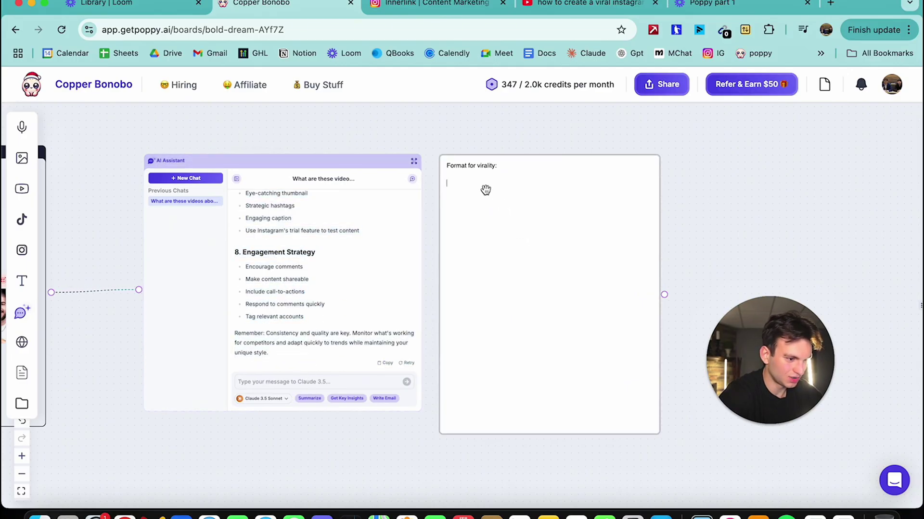
{"action": "key", "text": "super+v"}
- Enlarge the "Format for virality:" note so the whole pasted list fits inside it
{"action": "scroll", "coordinate": [692, 211], "scroll_direction": "down", "scroll_amount": 3}
{"action": "scroll", "coordinate": [691, 210], "scroll_direction": "down", "scroll_amount": 3}
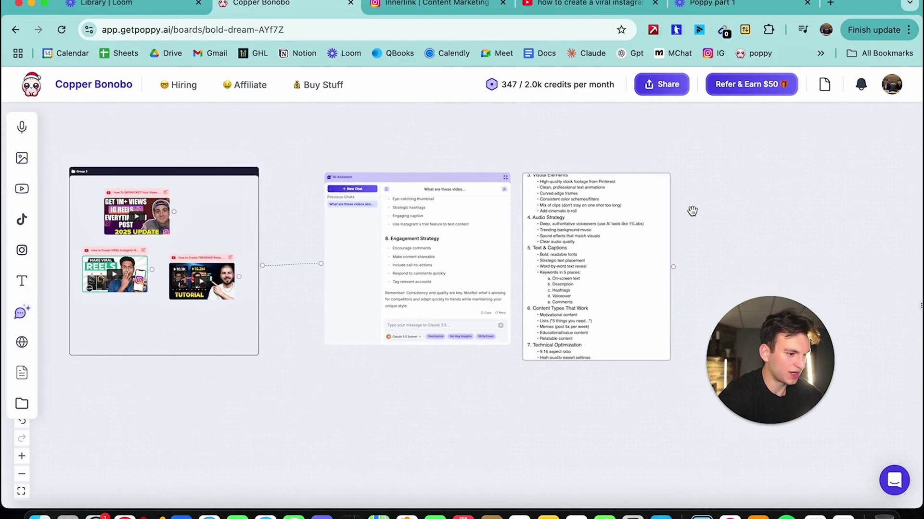
{"action": "left_click_drag", "start_coordinate": [741, 212], "coordinate": [576, 175]}
{"action": "left_click_drag", "start_coordinate": [516, 279], "coordinate": [626, 395]}
{"action": "left_click_drag", "start_coordinate": [728, 247], "coordinate": [614, 272]}
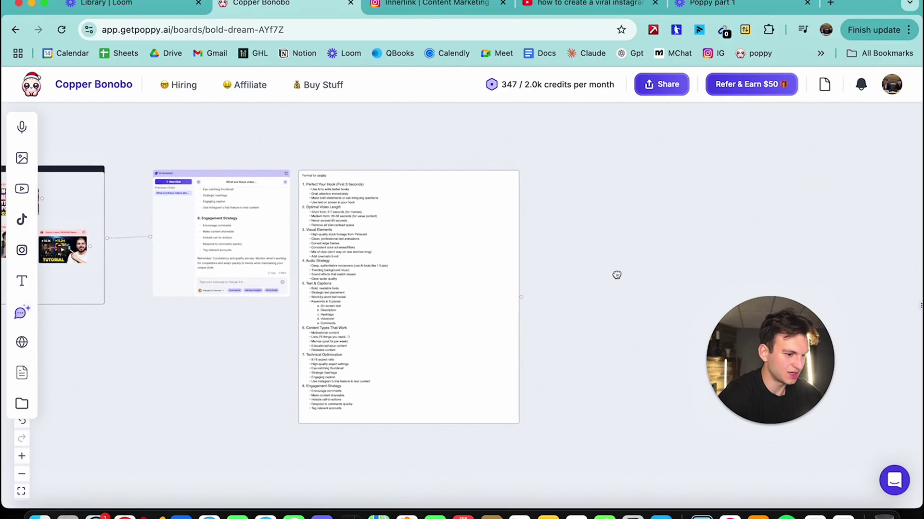
- Add a new AI assistant chat in the empty space beyond the three summary notes, level with the brand row
{"action": "scroll", "coordinate": [608, 274], "scroll_direction": "down", "scroll_amount": 2}
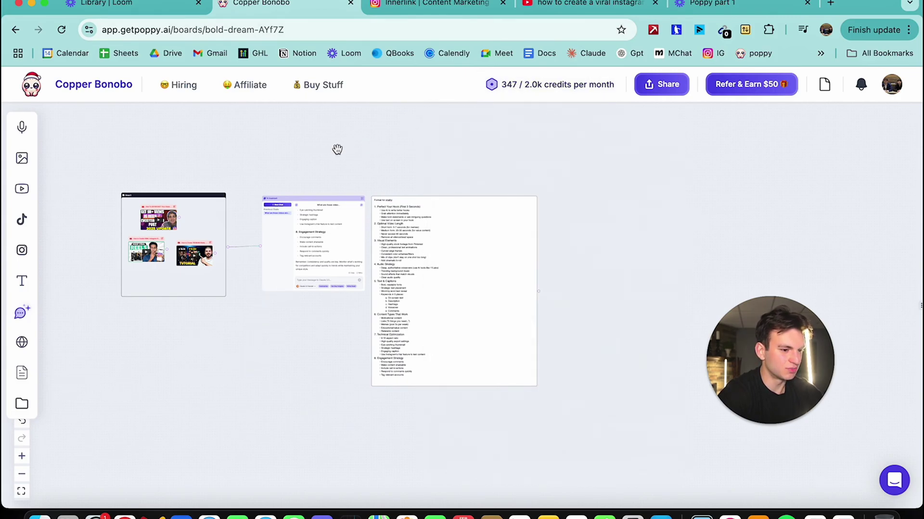
{"action": "left_click_drag", "start_coordinate": [307, 157], "coordinate": [389, 160]}
{"action": "scroll", "coordinate": [405, 200], "scroll_direction": "down", "scroll_amount": 5}
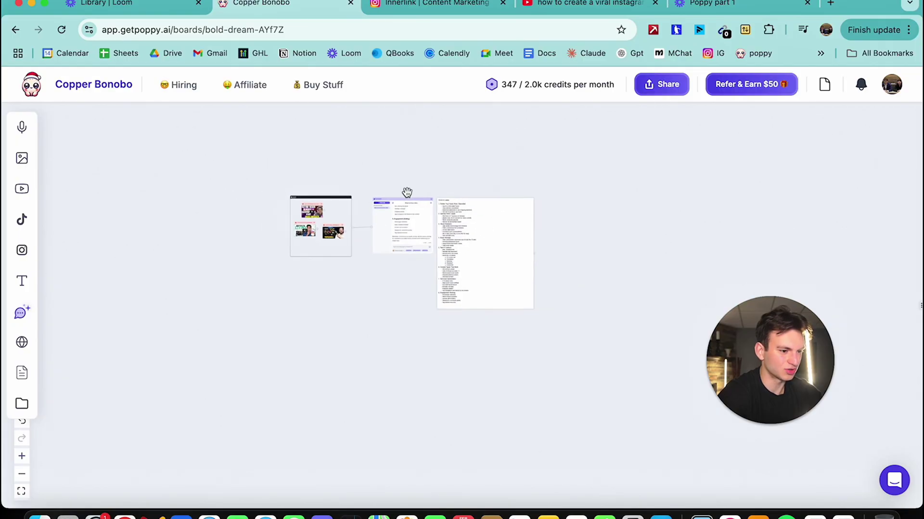
{"action": "left_click_drag", "start_coordinate": [409, 196], "coordinate": [432, 397]}
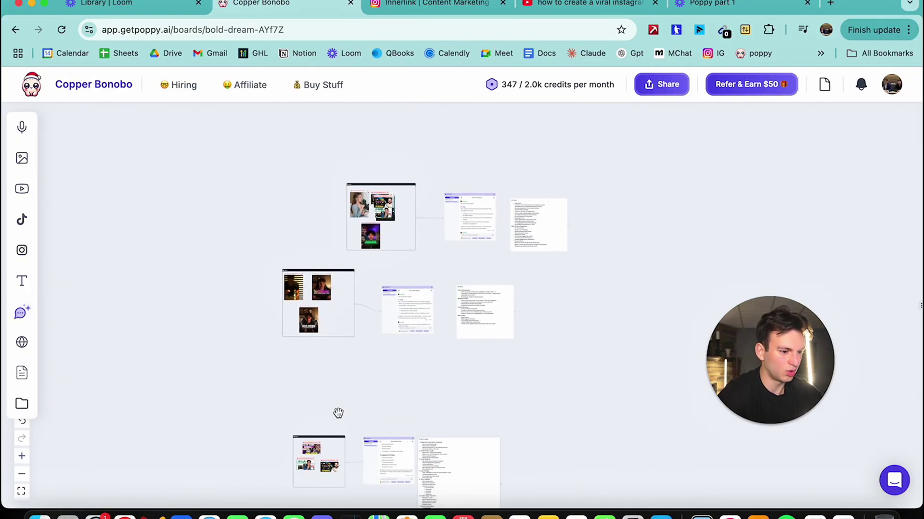
{"action": "left_click_drag", "start_coordinate": [603, 423], "coordinate": [484, 295]}
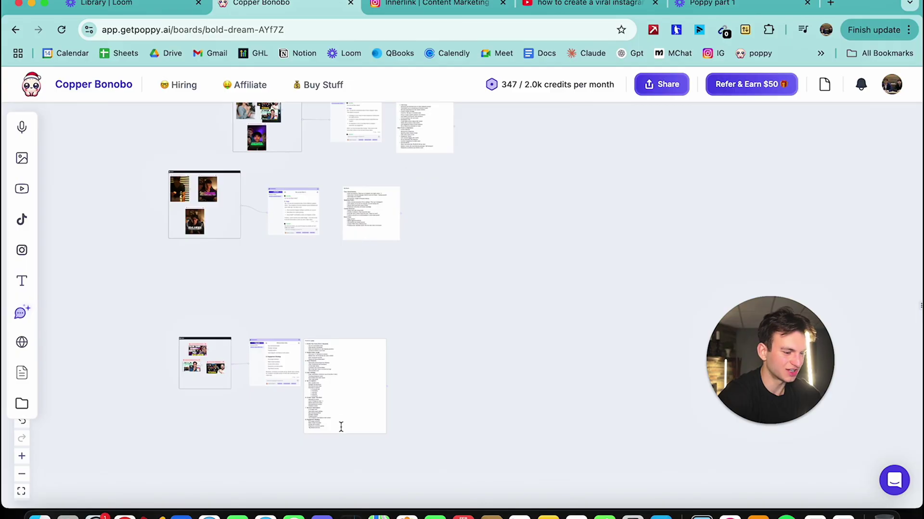
{"action": "left_click", "coordinate": [22, 313]}
{"action": "left_click_drag", "start_coordinate": [493, 308], "coordinate": [530, 209]}
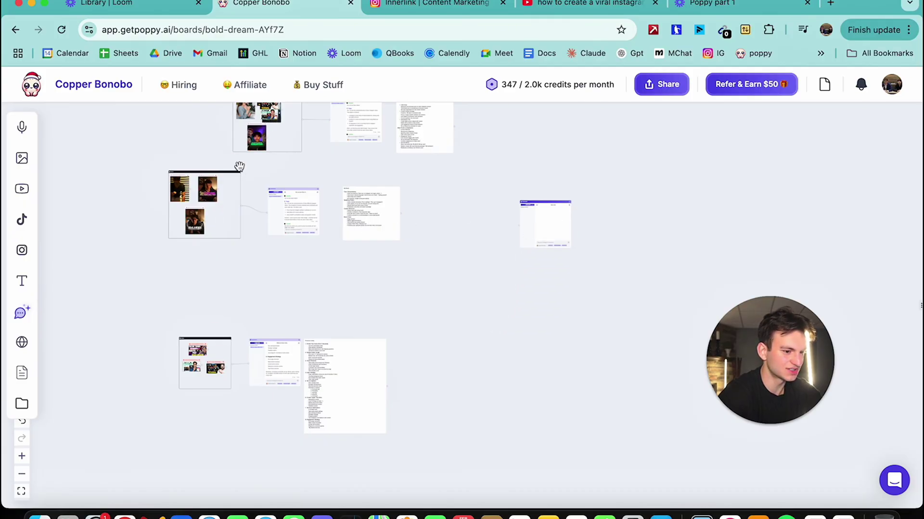
- Check the monthly credit usage details and how credits work, and return to the board
{"action": "left_click", "coordinate": [526, 89]}
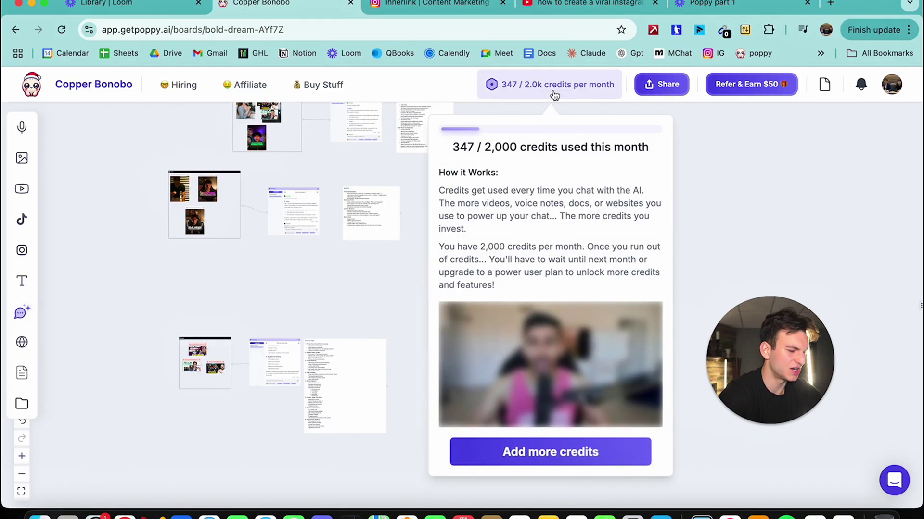
{"action": "left_click", "coordinate": [727, 166]}
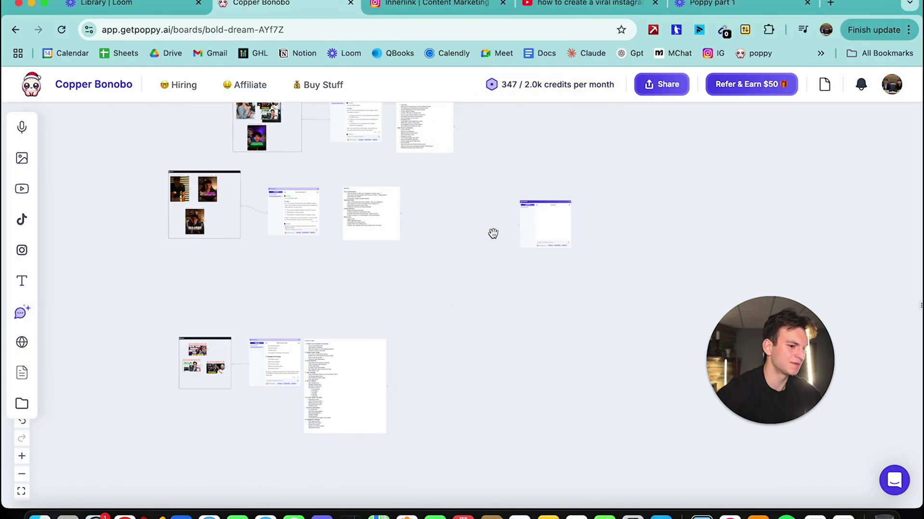
{"action": "scroll", "coordinate": [493, 233], "scroll_direction": "up", "scroll_amount": 3}
{"action": "scroll", "coordinate": [487, 248], "scroll_direction": "down", "scroll_amount": 3}
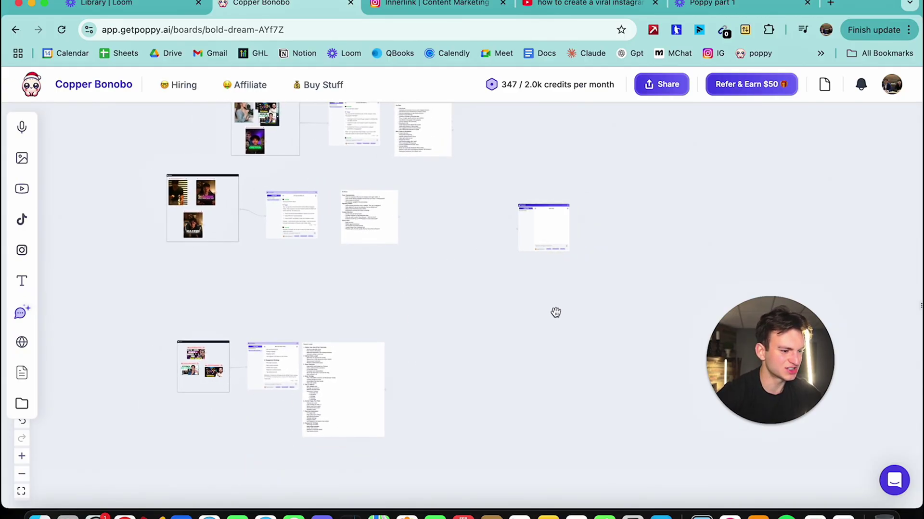
- Move the "Format for virality:" note farther away from the YouTube assistant chat
{"action": "left_click_drag", "start_coordinate": [331, 363], "coordinate": [384, 361]}
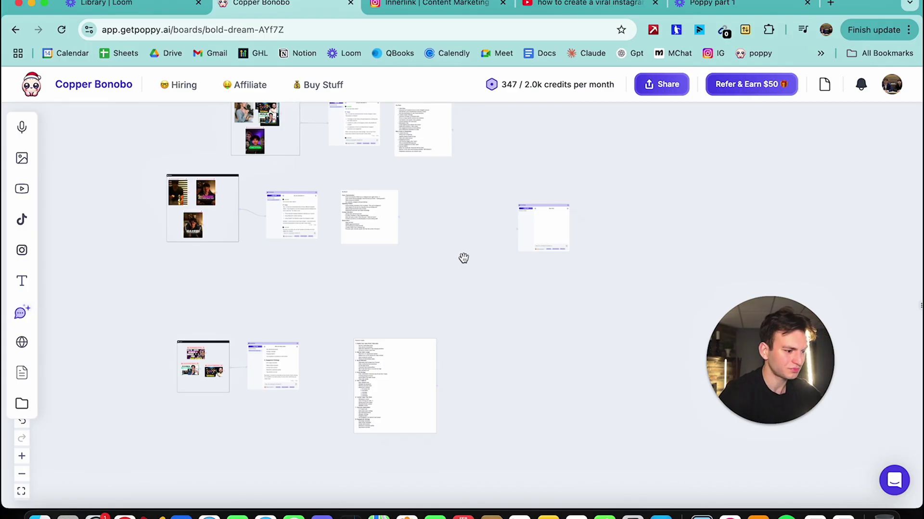
{"action": "left_click_drag", "start_coordinate": [464, 258], "coordinate": [452, 275]}
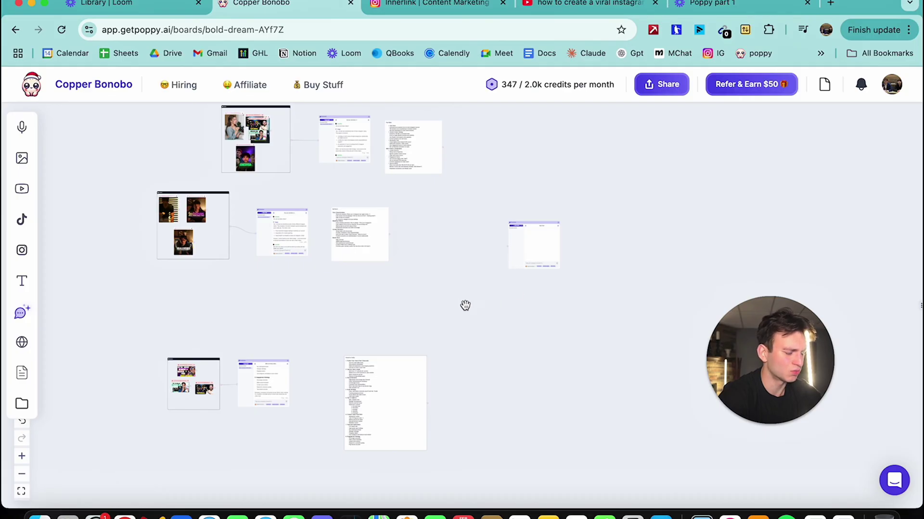
- Connect the "Key Steps" note in the uppermost row to the new, empty AI assistant chat
{"action": "scroll", "coordinate": [464, 304], "scroll_direction": "up", "scroll_amount": 3}
{"action": "scroll", "coordinate": [464, 305], "scroll_direction": "down", "scroll_amount": 3}
{"action": "scroll", "coordinate": [476, 322], "scroll_direction": "left", "scroll_amount": 3}
{"action": "scroll", "coordinate": [476, 321], "scroll_direction": "up", "scroll_amount": 2}
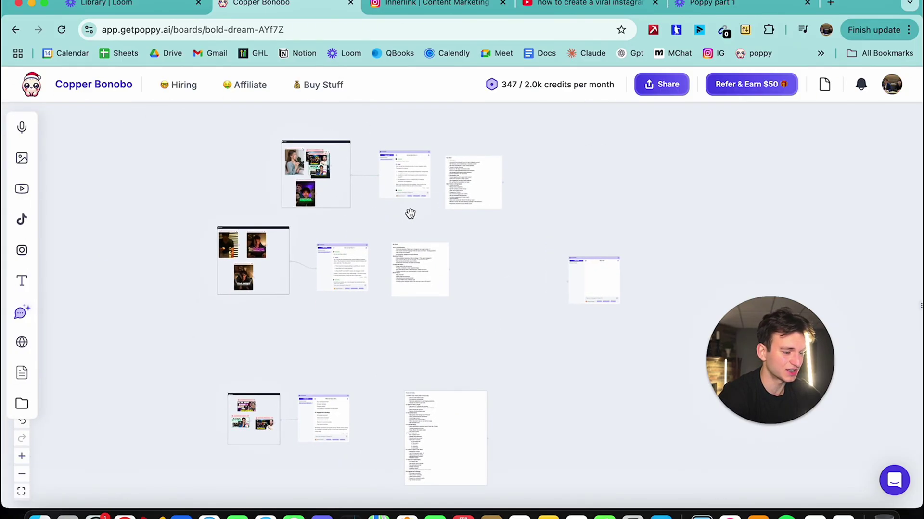
{"action": "scroll", "coordinate": [516, 250], "scroll_direction": "up", "scroll_amount": 4}
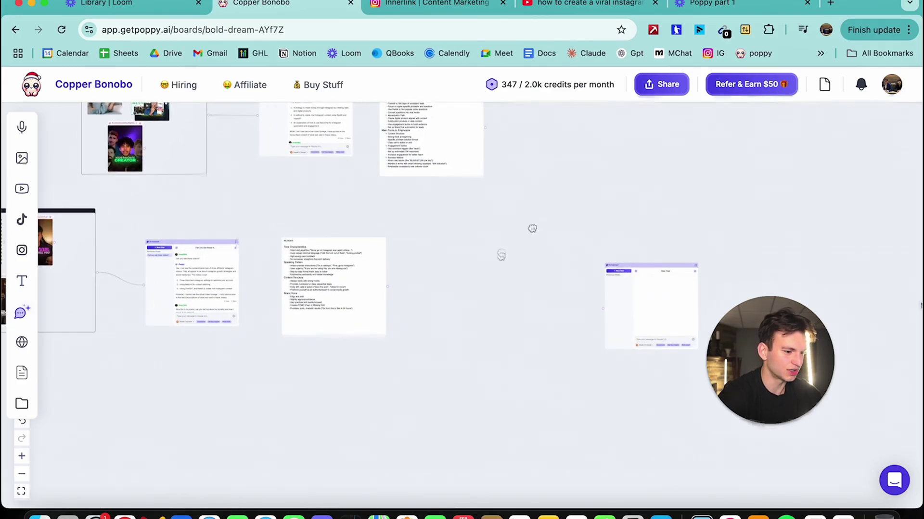
{"action": "scroll", "coordinate": [409, 287], "scroll_direction": "right", "scroll_amount": 6}
{"action": "scroll", "coordinate": [408, 287], "scroll_direction": "up", "scroll_amount": 3}
{"action": "scroll", "coordinate": [408, 286], "scroll_direction": "up", "scroll_amount": 2}
{"action": "left_click_drag", "start_coordinate": [348, 190], "coordinate": [487, 396]}
- Connect the "My Brand" and "Format for virality:" notes to the new AI assistant chat
{"action": "scroll", "coordinate": [402, 427], "scroll_direction": "down", "scroll_amount": 5}
{"action": "scroll", "coordinate": [402, 427], "scroll_direction": "left", "scroll_amount": 1}
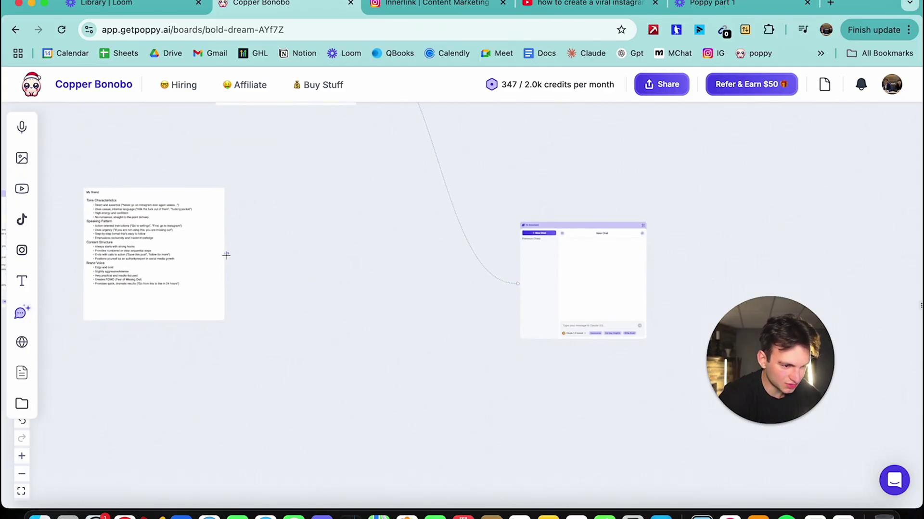
{"action": "left_click_drag", "start_coordinate": [348, 277], "coordinate": [511, 302]}
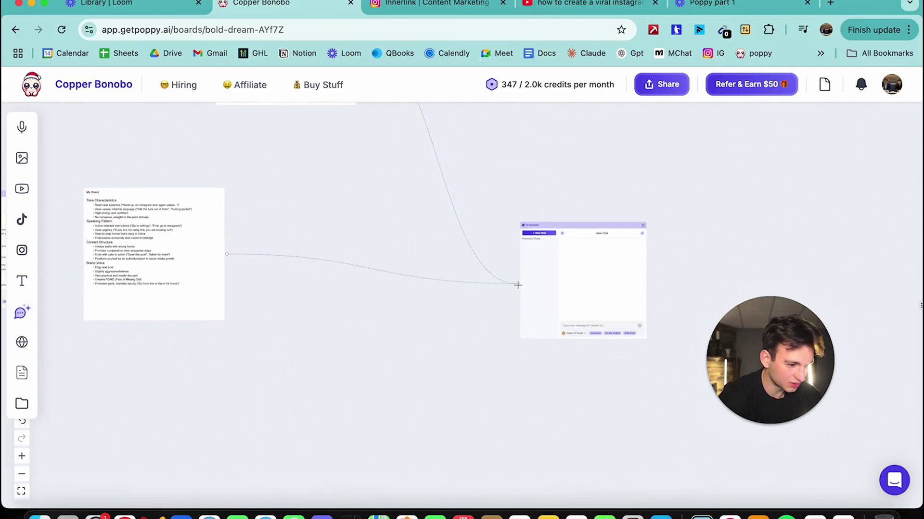
{"action": "scroll", "coordinate": [442, 301], "scroll_direction": "down", "scroll_amount": 7}
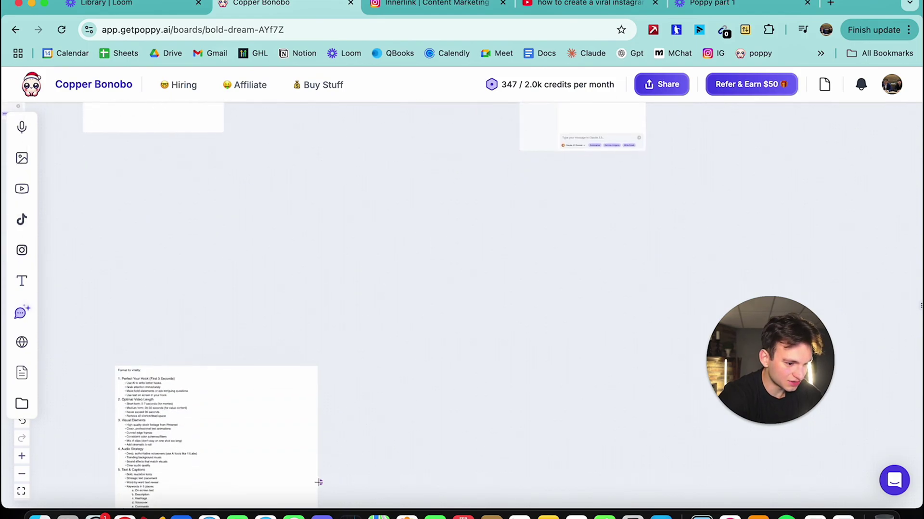
{"action": "scroll", "coordinate": [361, 421], "scroll_direction": "up", "scroll_amount": 3}
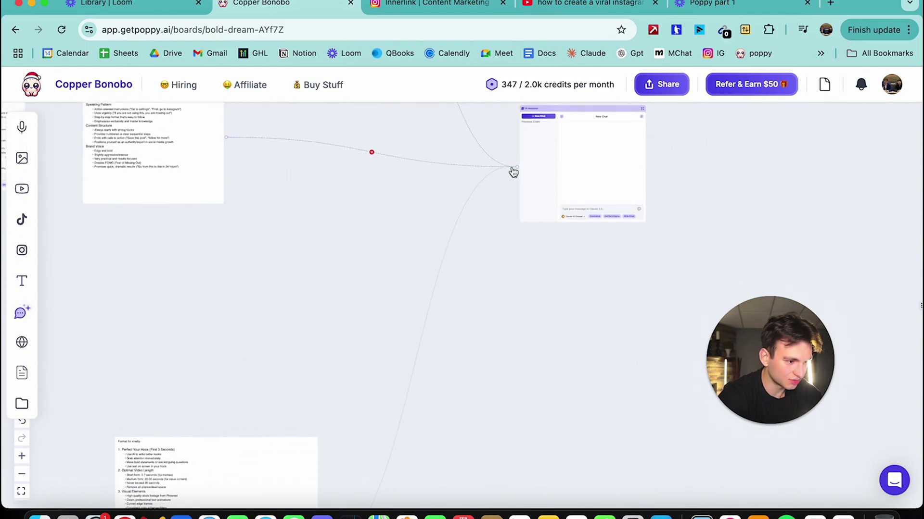
{"action": "left_click_drag", "start_coordinate": [498, 226], "coordinate": [573, 344]}
- Ask the newly connected assistant "Can you read everything here"
{"action": "scroll", "coordinate": [451, 332], "scroll_direction": "right", "scroll_amount": 6}
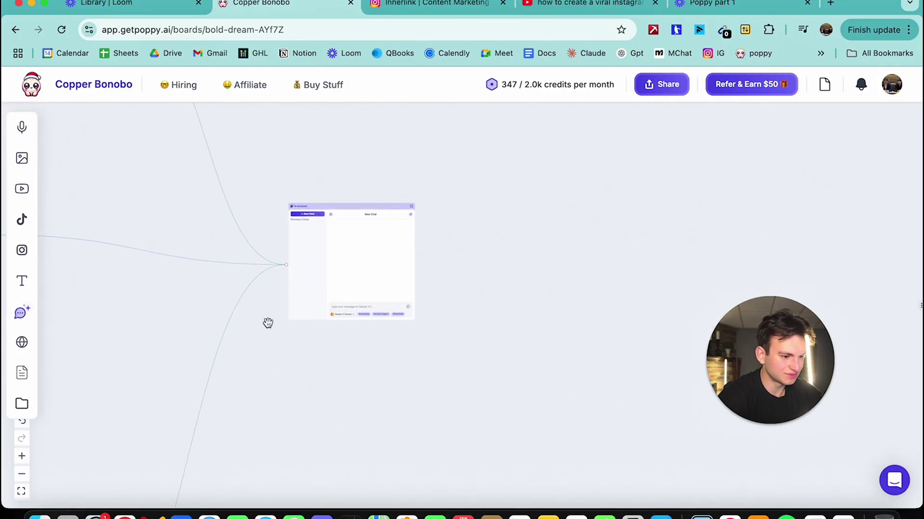
{"action": "scroll", "coordinate": [267, 324], "scroll_direction": "up", "scroll_amount": 5}
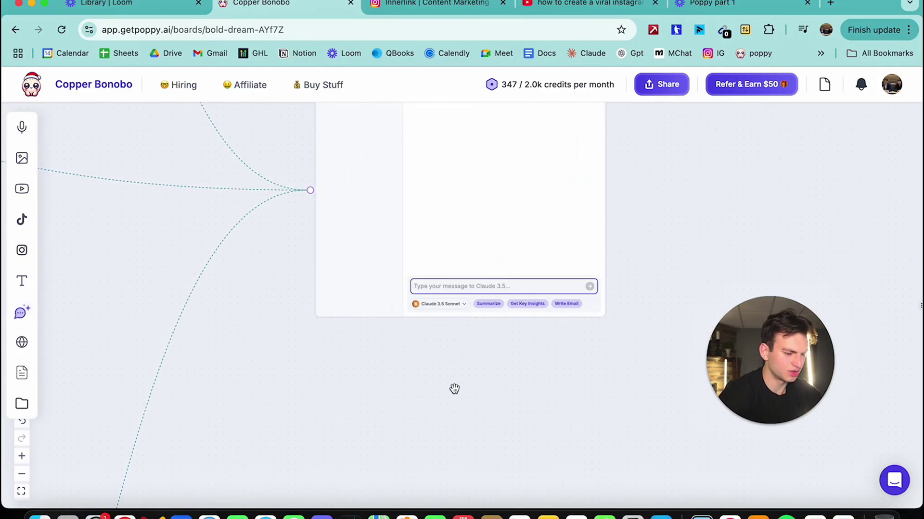
{"action": "left_click_drag", "start_coordinate": [454, 388], "coordinate": [367, 428]}
{"action": "left_click", "coordinate": [369, 332]}
{"action": "type", "text": "Can"}
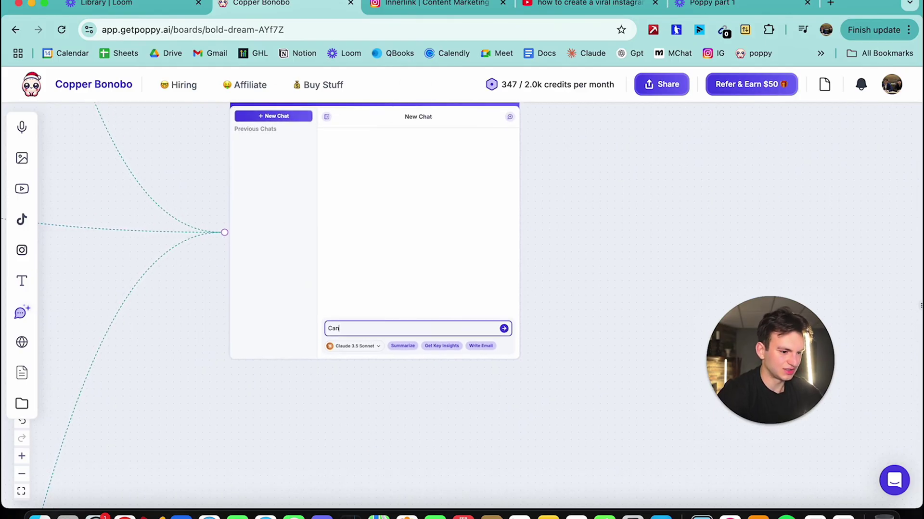
{"action": "type", "text": " you see"}
{"action": "key", "text": "BackSpace"}
{"action": "key", "text": "BackSpace"}
{"action": "key", "text": "BackSpace"}
{"action": "type", "text": "read "}
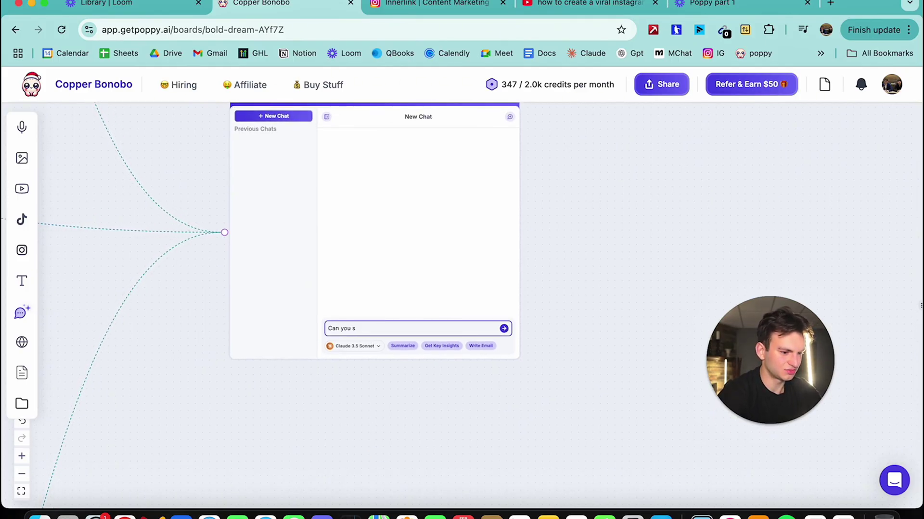
{"action": "type", "text": "everything here"}
{"action": "key", "text": "Return"}
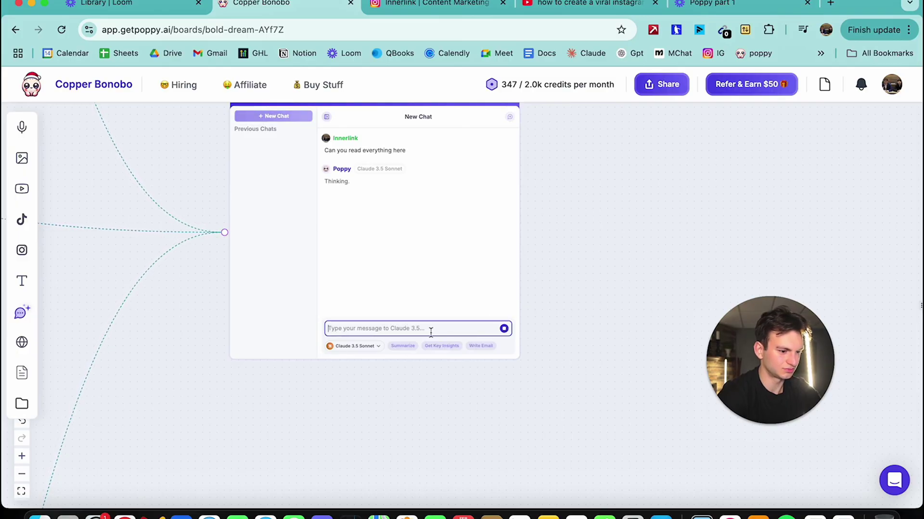
- Review the reply and send "based off this i need you to script me my viral video so i can go to the moon with elon musk"
{"action": "scroll", "coordinate": [399, 183], "scroll_direction": "up", "scroll_amount": 3}
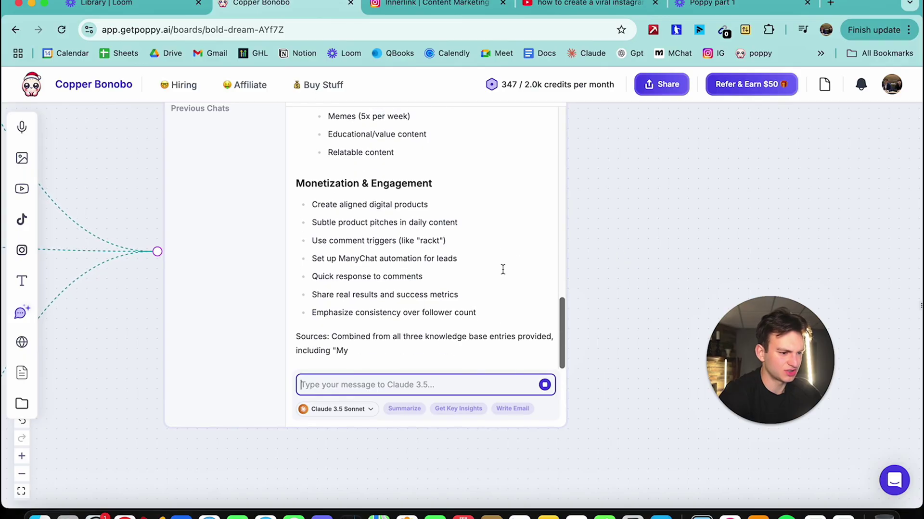
{"action": "scroll", "coordinate": [500, 267], "scroll_direction": "down", "scroll_amount": 5}
{"action": "left_click_drag", "start_coordinate": [375, 426], "coordinate": [349, 368]}
{"action": "left_click", "coordinate": [388, 289]}
{"action": "type", "text": "I"}
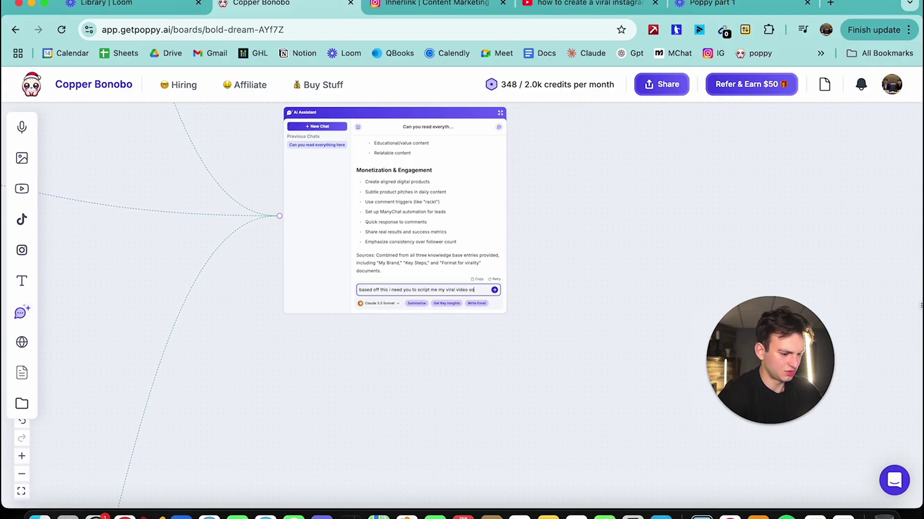
{"action": "type", "text": "n go to the moon with e"}
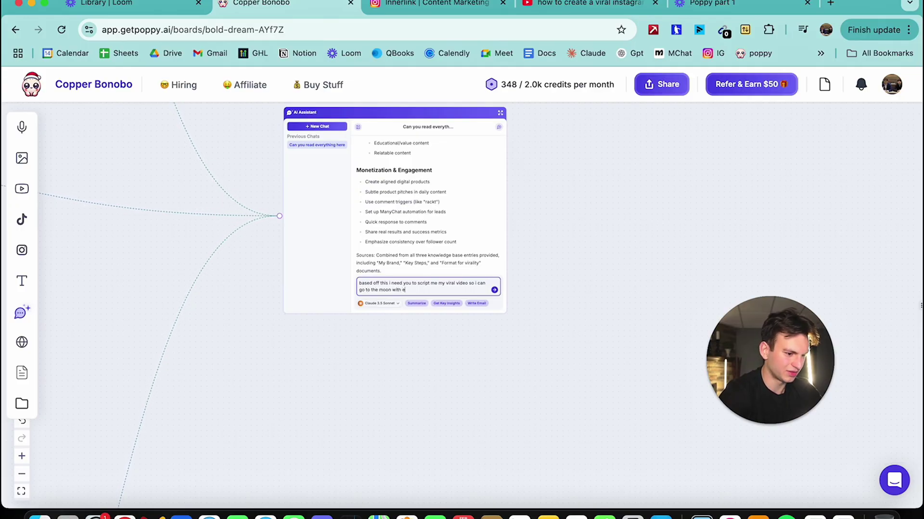
{"action": "type", "text": "lon mus"}
{"action": "key", "text": "Return"}
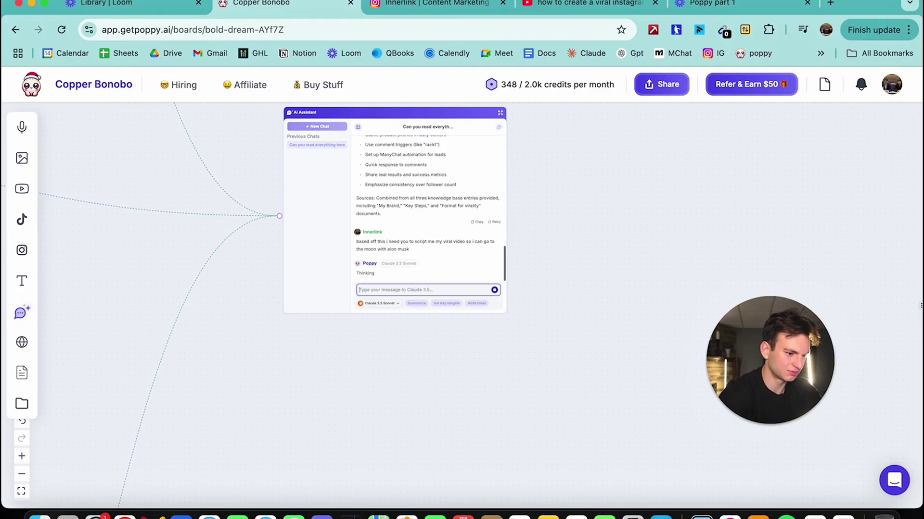
- Read the hook and opening lines of the viral video script in the final assistant's reply
{"action": "scroll", "coordinate": [385, 253], "scroll_direction": "up", "scroll_amount": 5}
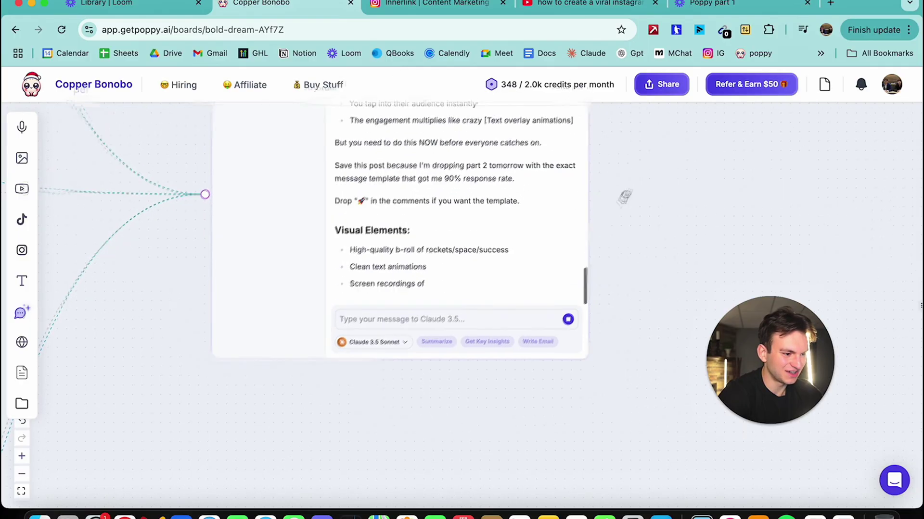
{"action": "left_click_drag", "start_coordinate": [629, 190], "coordinate": [586, 289]}
{"action": "scroll", "coordinate": [426, 274], "scroll_direction": "up", "scroll_amount": 3}
{"action": "scroll", "coordinate": [426, 273], "scroll_direction": "up", "scroll_amount": 5}
{"action": "left_click_drag", "start_coordinate": [297, 298], "coordinate": [430, 311]}
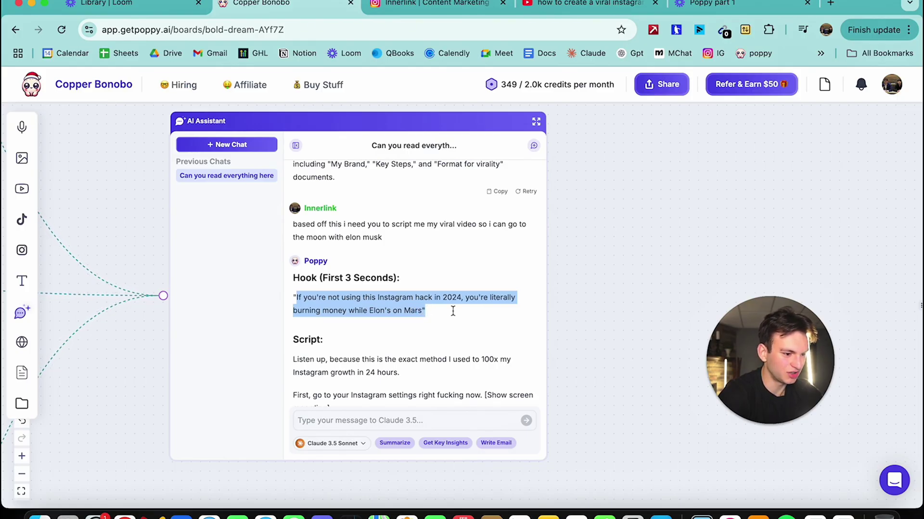
{"action": "left_click", "coordinate": [618, 312]}
{"action": "scroll", "coordinate": [617, 320], "scroll_direction": "down", "scroll_amount": 3}
{"action": "scroll", "coordinate": [617, 320], "scroll_direction": "down", "scroll_amount": 2}
{"action": "scroll", "coordinate": [582, 332], "scroll_direction": "up", "scroll_amount": 5}
{"action": "left_click_drag", "start_coordinate": [309, 208], "coordinate": [354, 210]}
{"action": "left_click", "coordinate": [325, 224]}
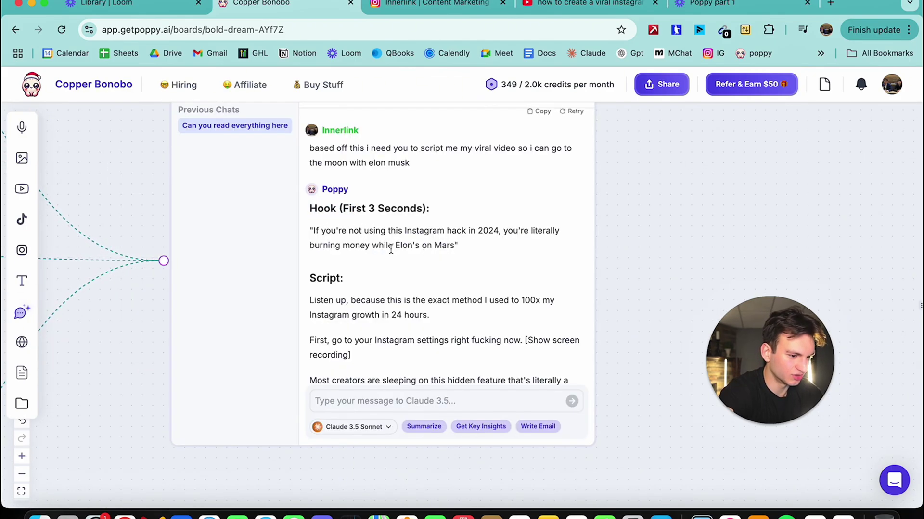
- Read the rest of the script reply, from the instructions through the visual elements and audio notes
{"action": "scroll", "coordinate": [392, 246], "scroll_direction": "down", "scroll_amount": 3}
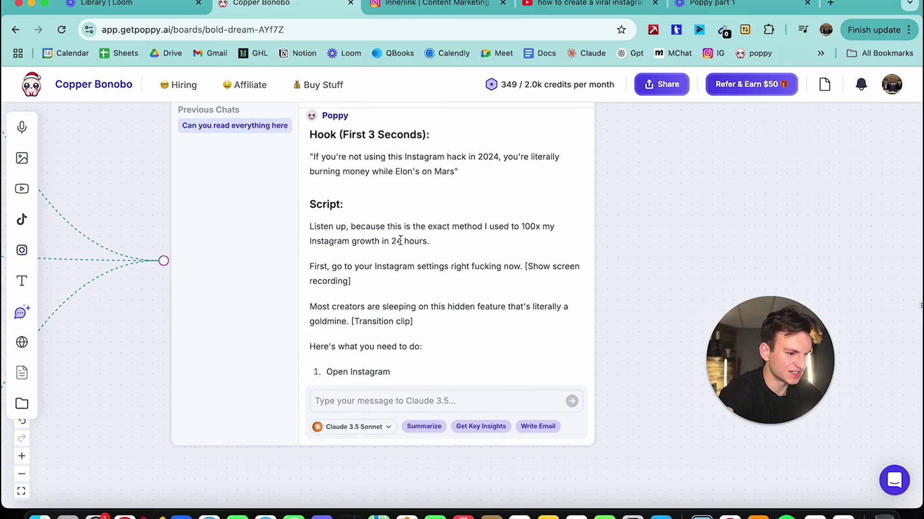
{"action": "scroll", "coordinate": [403, 244], "scroll_direction": "down", "scroll_amount": 2}
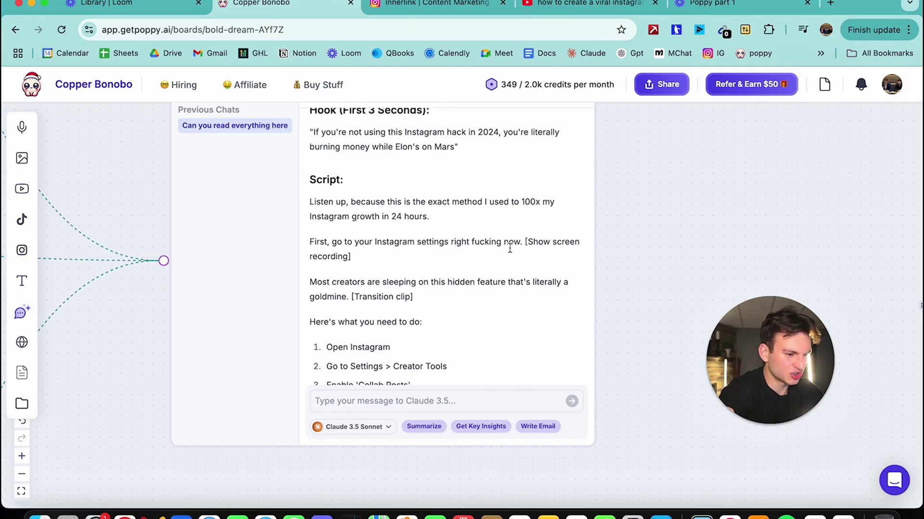
{"action": "scroll", "coordinate": [502, 270], "scroll_direction": "down", "scroll_amount": 3}
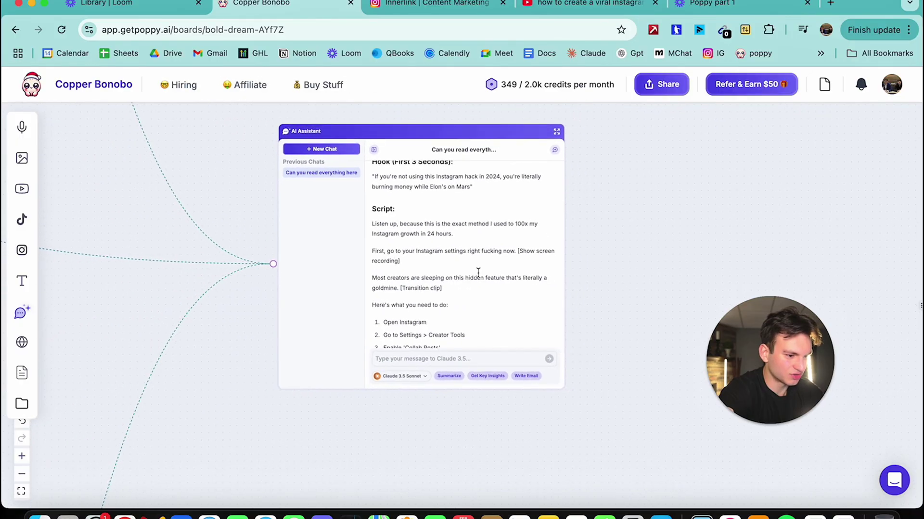
{"action": "scroll", "coordinate": [473, 276], "scroll_direction": "up", "scroll_amount": 3}
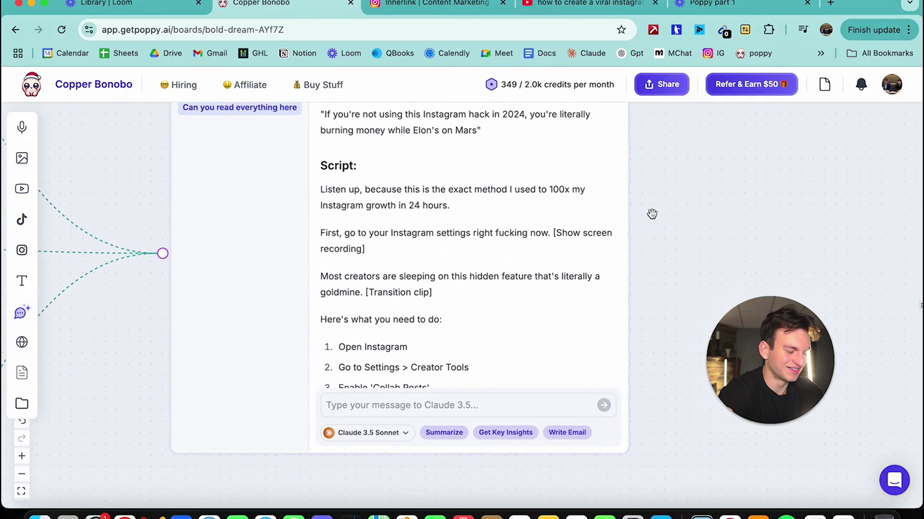
{"action": "scroll", "coordinate": [651, 212], "scroll_direction": "down", "scroll_amount": 3}
{"action": "scroll", "coordinate": [558, 241], "scroll_direction": "down", "scroll_amount": 3}
{"action": "scroll", "coordinate": [558, 241], "scroll_direction": "down", "scroll_amount": 1}
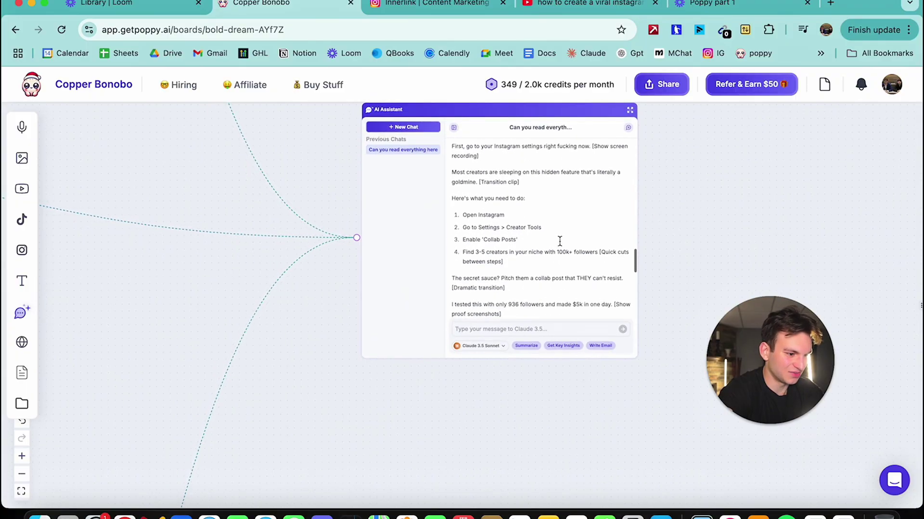
{"action": "scroll", "coordinate": [505, 234], "scroll_direction": "down", "scroll_amount": 3}
{"action": "scroll", "coordinate": [505, 233], "scroll_direction": "down", "scroll_amount": 5}
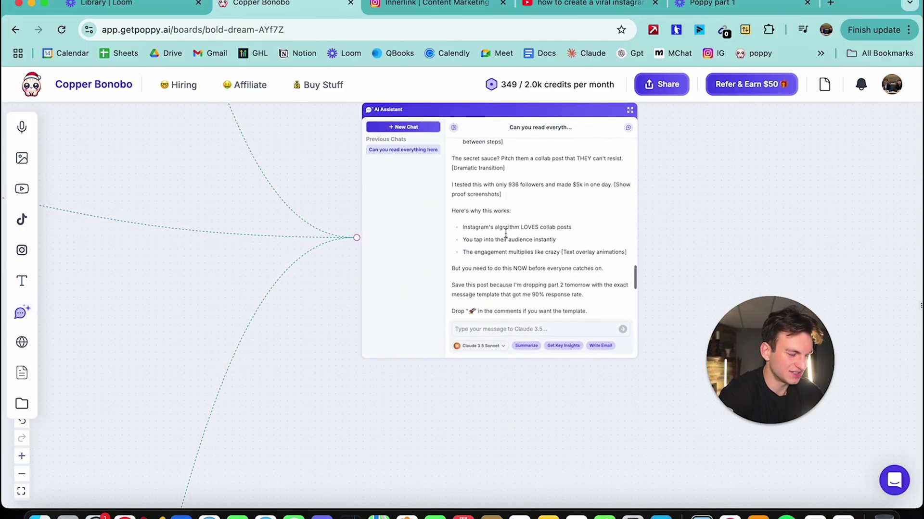
{"action": "scroll", "coordinate": [505, 233], "scroll_direction": "down", "scroll_amount": 2}
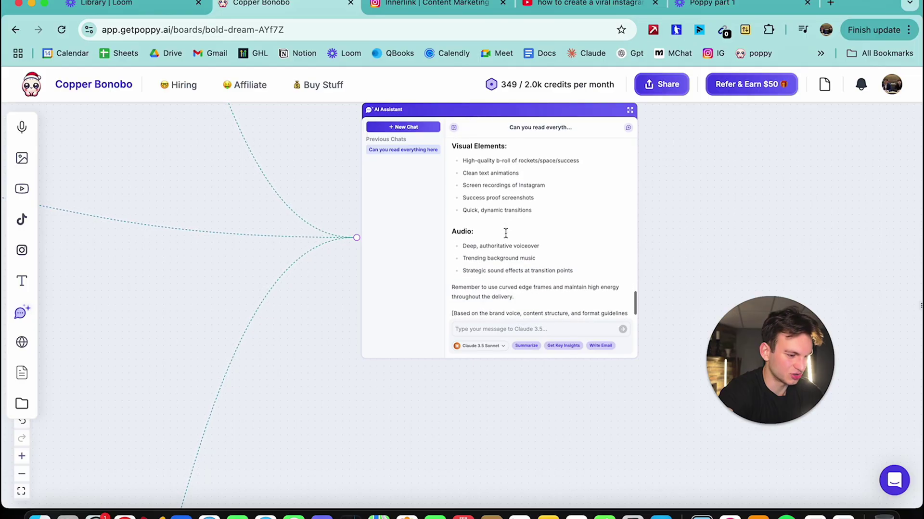
{"action": "scroll", "coordinate": [304, 360], "scroll_direction": "down", "scroll_amount": 5}
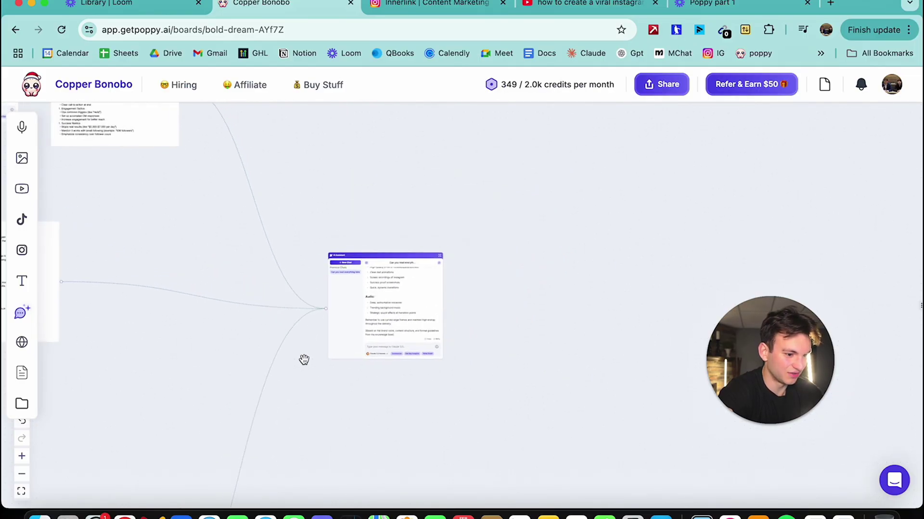
- Survey the whole board, from the three source rows to the final assistant chat
{"action": "left_click_drag", "start_coordinate": [304, 360], "coordinate": [436, 338]}
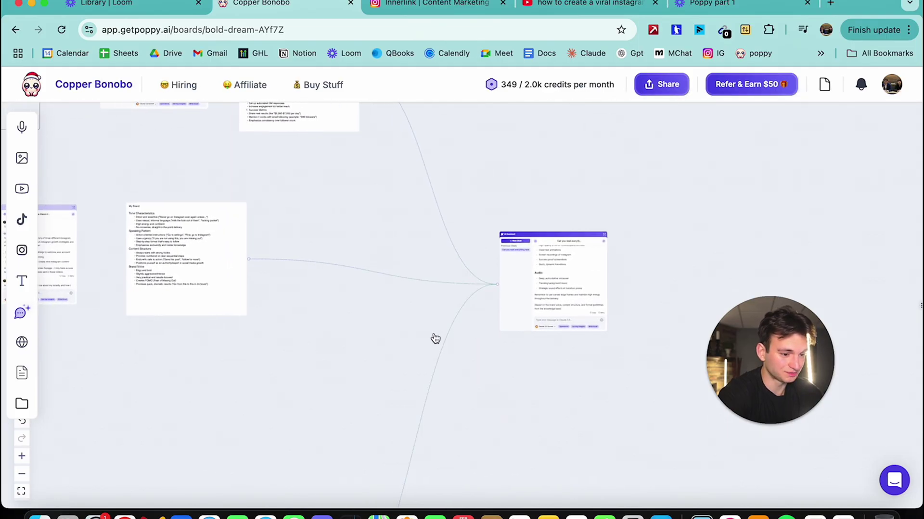
{"action": "scroll", "coordinate": [297, 376], "scroll_direction": "down", "scroll_amount": 5}
{"action": "left_click_drag", "start_coordinate": [297, 378], "coordinate": [428, 320]}
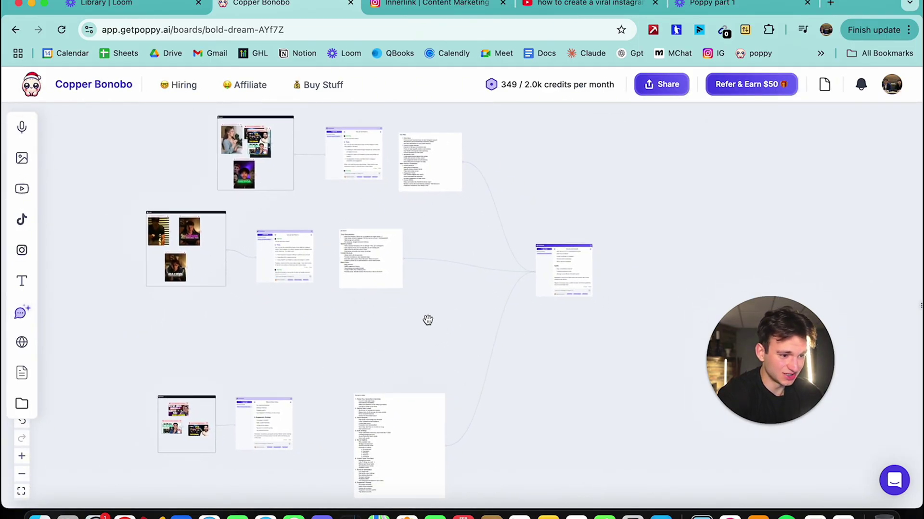
- Switch to the Innerlink Instagram profile, close the open reel and look through the profile's published reels
{"action": "left_click", "coordinate": [436, 16]}
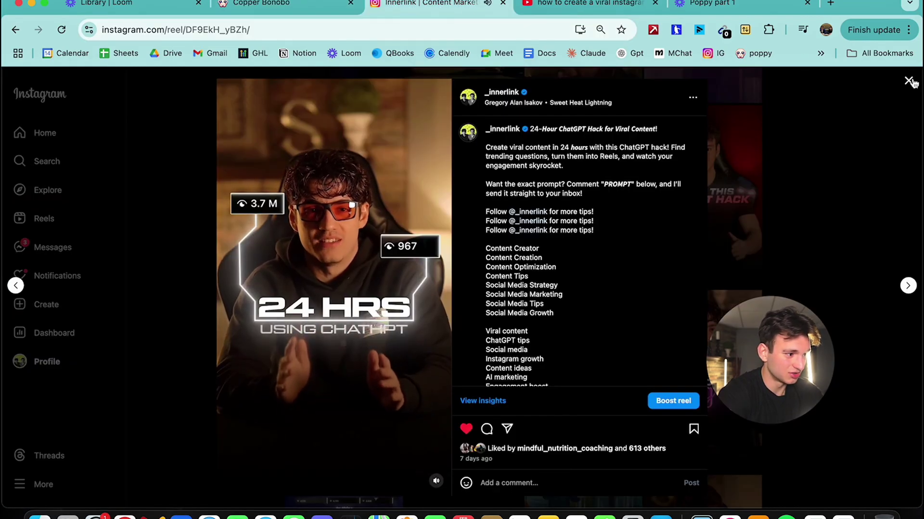
{"action": "left_click", "coordinate": [909, 82]}
{"action": "scroll", "coordinate": [614, 205], "scroll_direction": "up", "scroll_amount": 10}
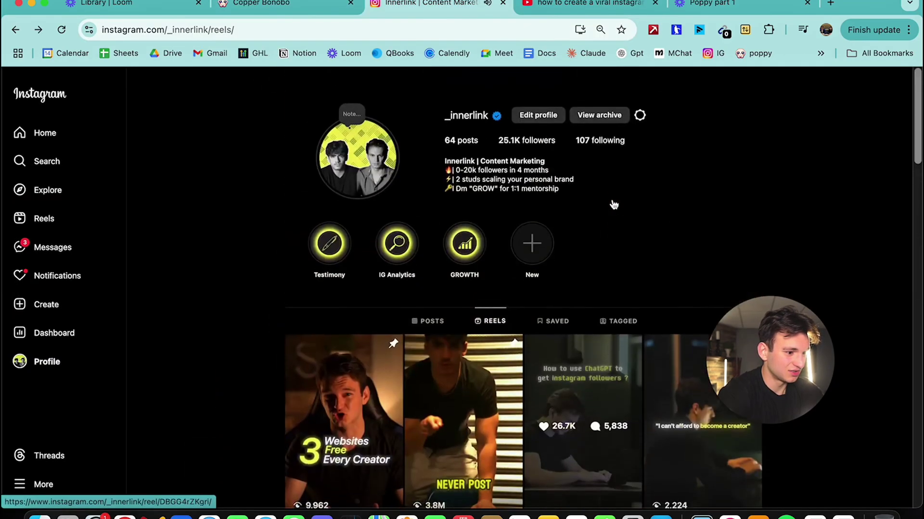
{"action": "scroll", "coordinate": [614, 205], "scroll_direction": "down", "scroll_amount": 4}
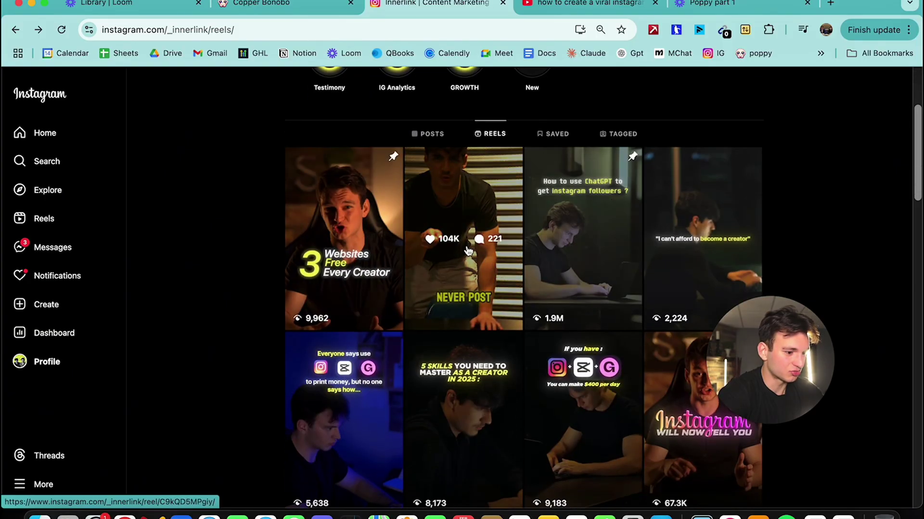
{"action": "scroll", "coordinate": [467, 250], "scroll_direction": "down", "scroll_amount": 5}
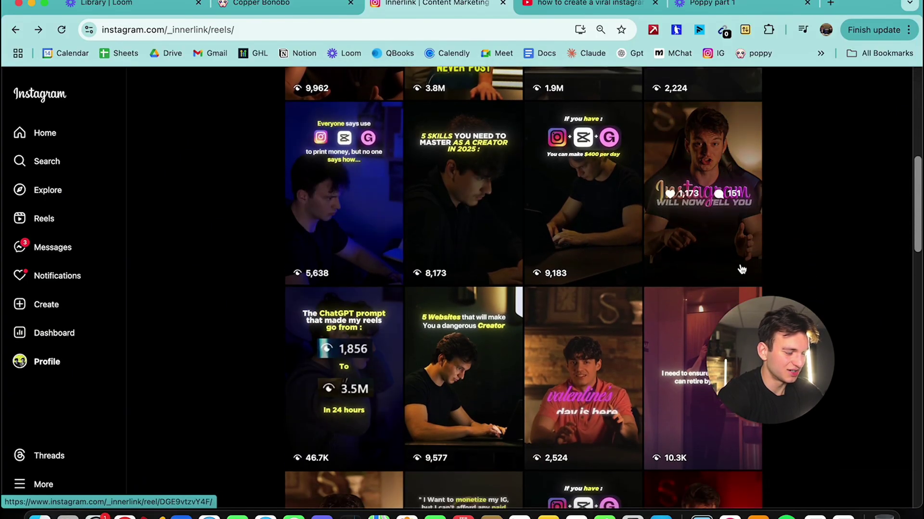
{"action": "scroll", "coordinate": [694, 255], "scroll_direction": "down", "scroll_amount": 8}
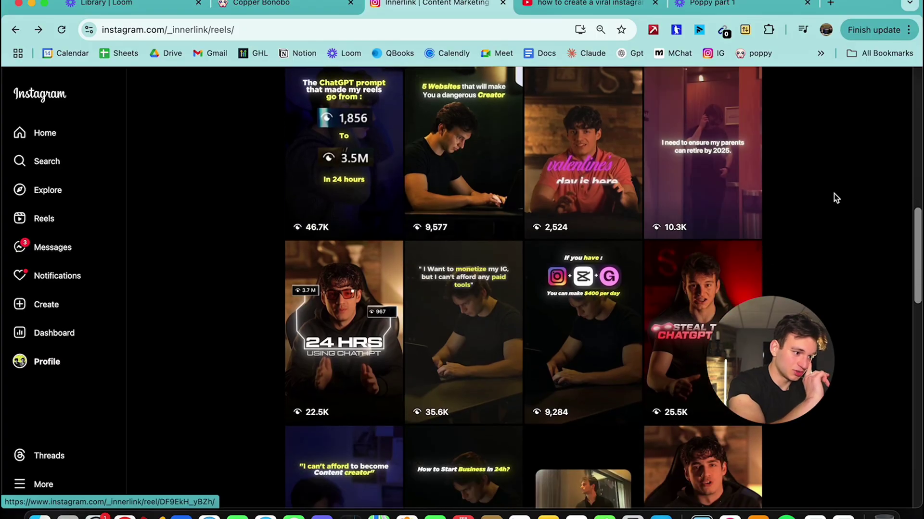
{"action": "scroll", "coordinate": [835, 197], "scroll_direction": "down", "scroll_amount": 3}
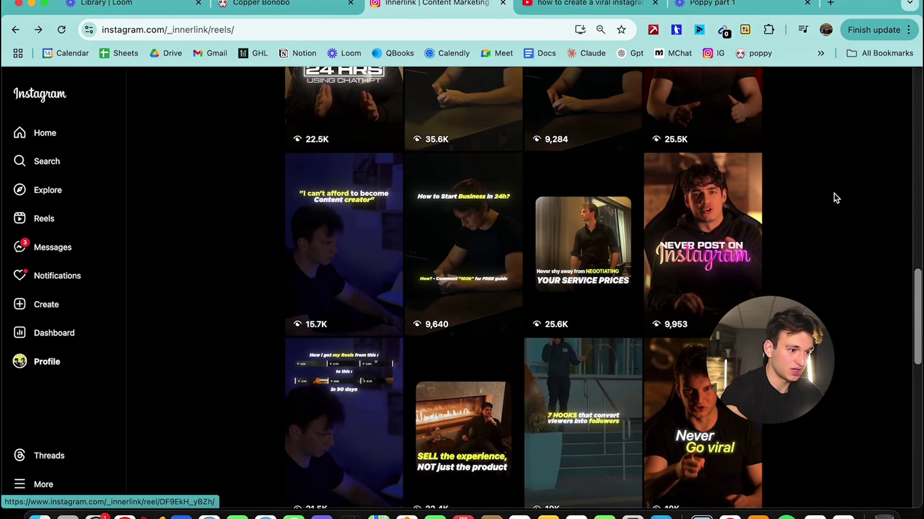
{"action": "scroll", "coordinate": [834, 194], "scroll_direction": "down", "scroll_amount": 10}
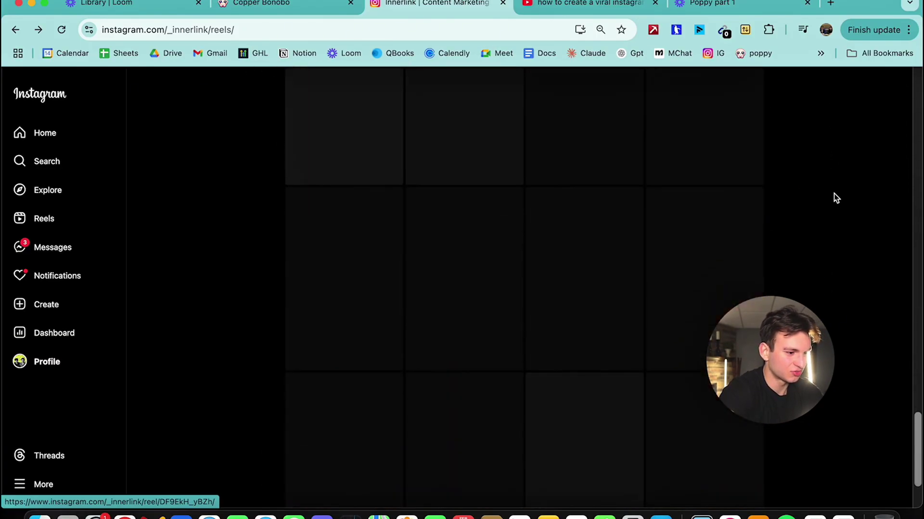
{"action": "scroll", "coordinate": [833, 194], "scroll_direction": "down", "scroll_amount": 10}
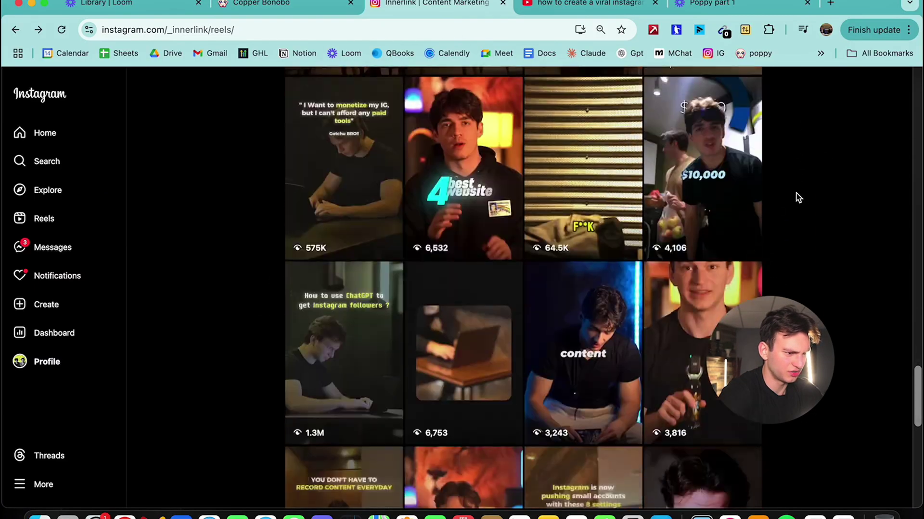
- Return to the Poppy board and check which AI models the final assistant chat offers
{"action": "left_click", "coordinate": [311, 6]}
{"action": "mouse_move", "coordinate": [477, 365]}
{"action": "left_mouse_down"}
{"action": "mouse_move", "coordinate": [536, 264]}
{"action": "mouse_move", "coordinate": [396, 336]}
{"action": "mouse_move", "coordinate": [487, 367]}
{"action": "mouse_move", "coordinate": [474, 367]}
{"action": "left_mouse_up"}
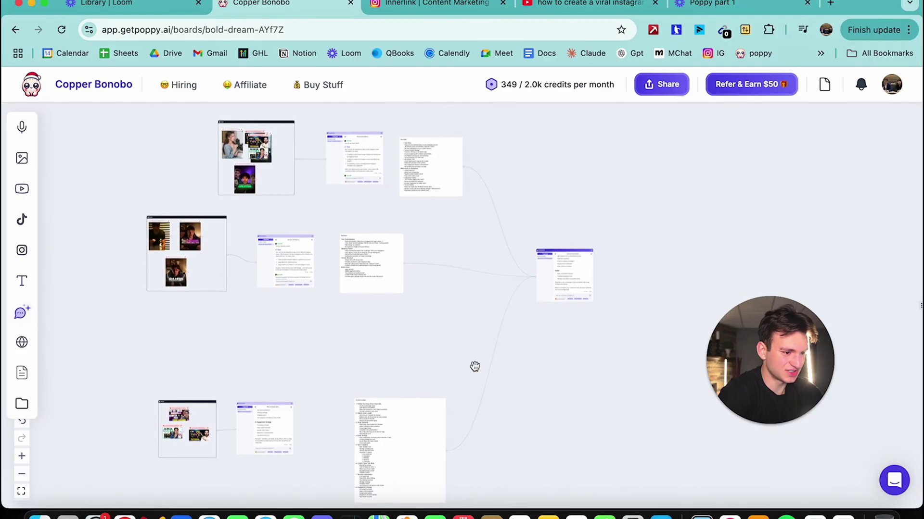
{"action": "scroll", "coordinate": [477, 310], "scroll_direction": "up", "scroll_amount": 2}
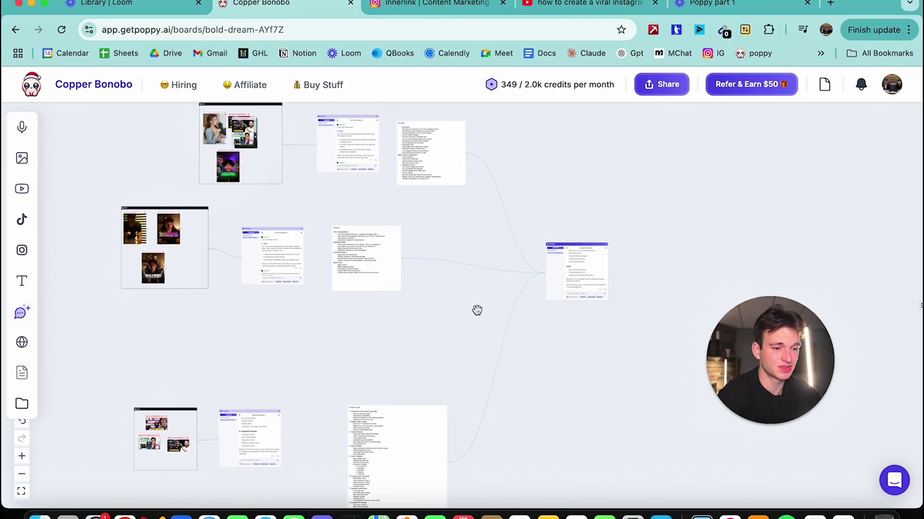
{"action": "left_click_drag", "start_coordinate": [484, 307], "coordinate": [450, 326]}
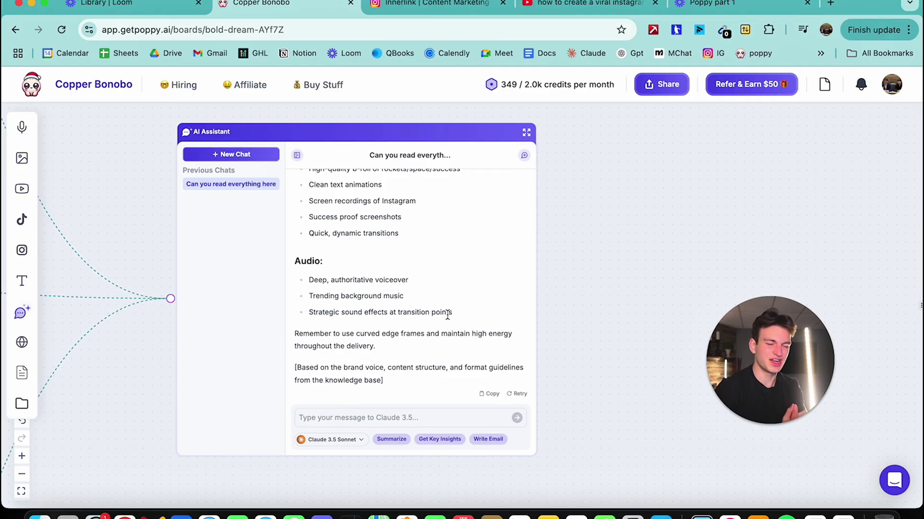
{"action": "left_click", "coordinate": [356, 441]}
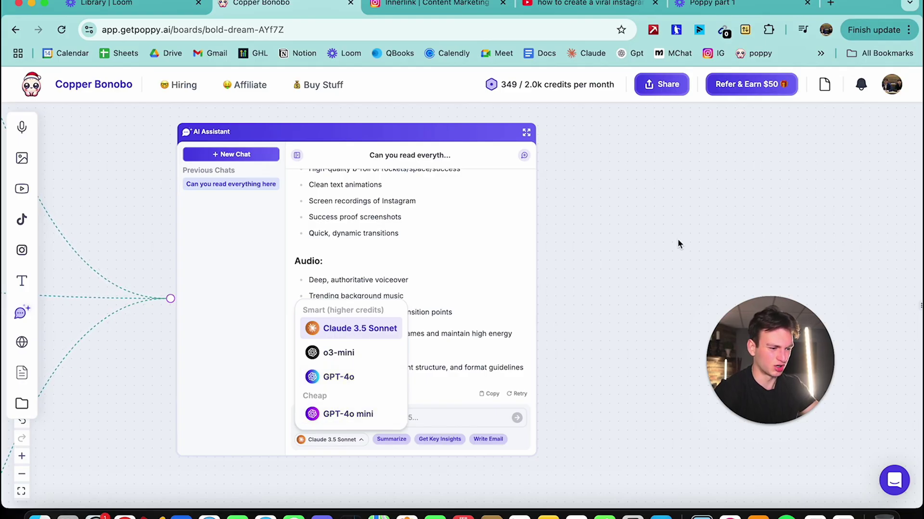
{"action": "scroll", "coordinate": [677, 235], "scroll_direction": "down", "scroll_amount": 5}
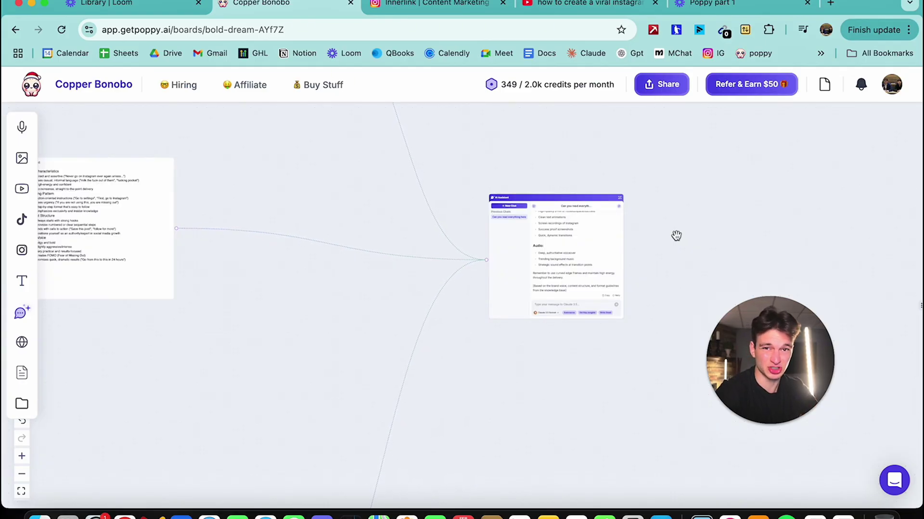